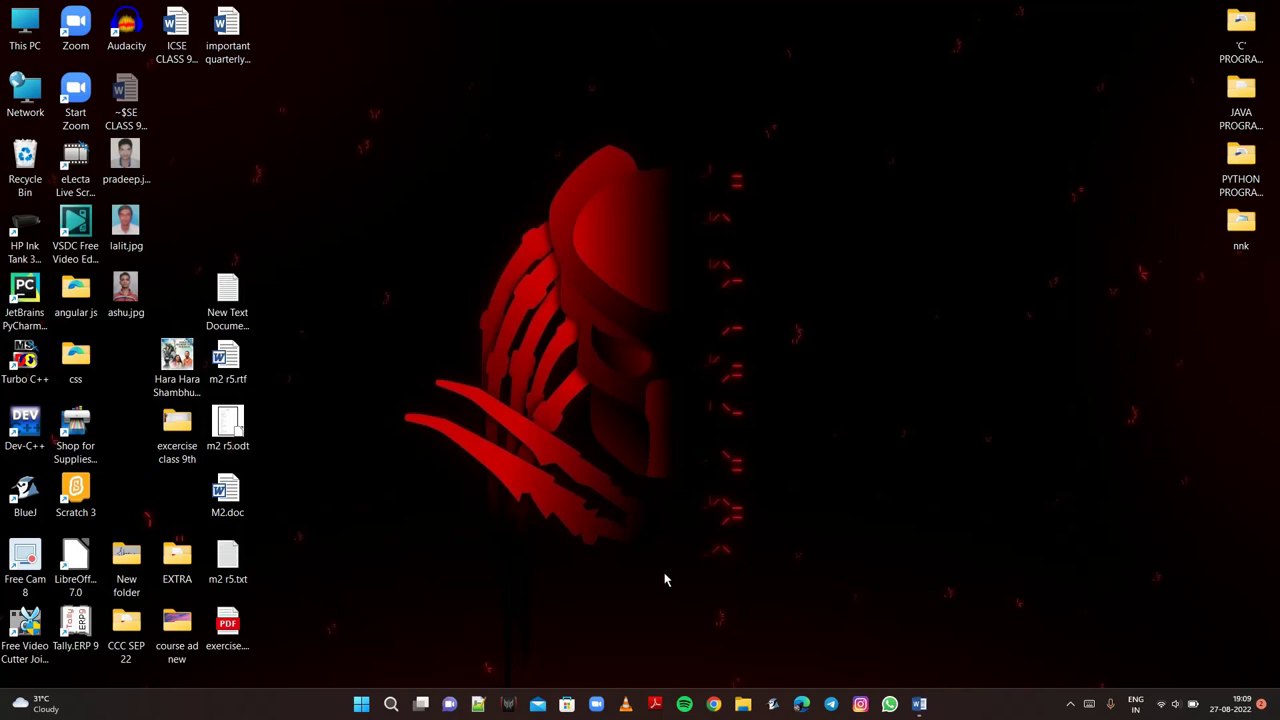
Launch Excel 2013 by searching 'exce' from the Windows taskbar
click(392, 707)
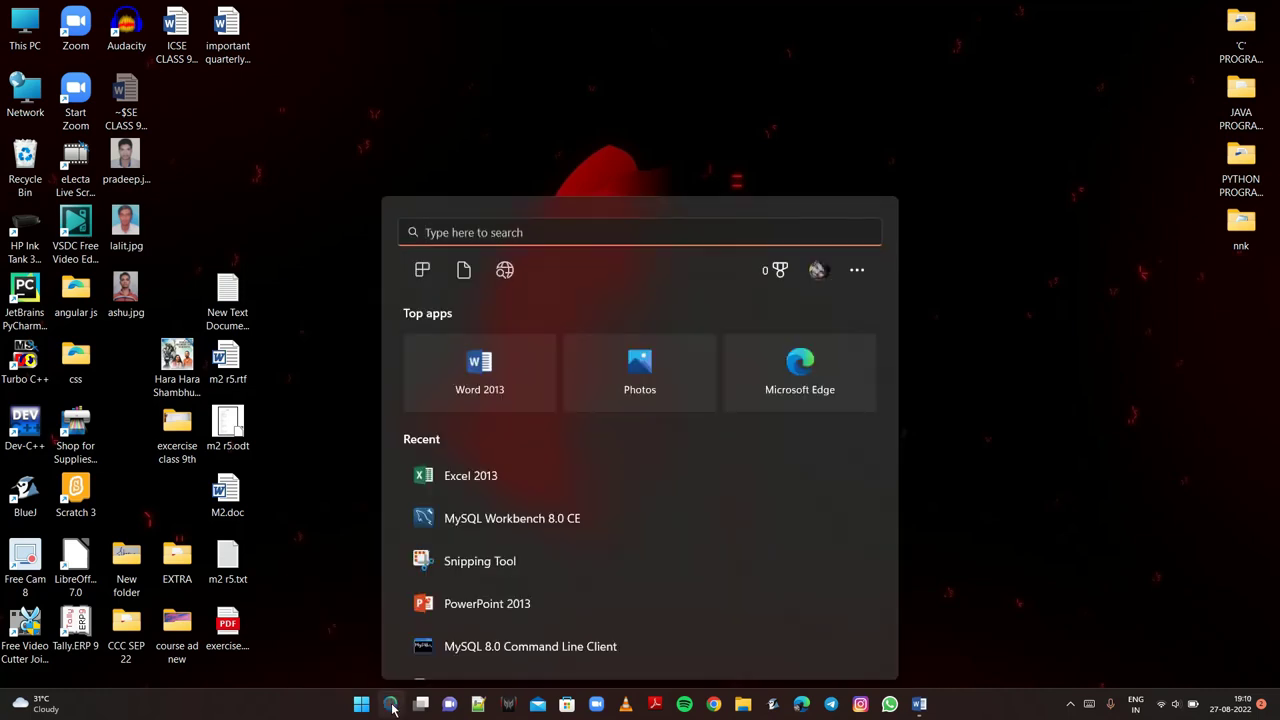
text(exce)
key(Return)
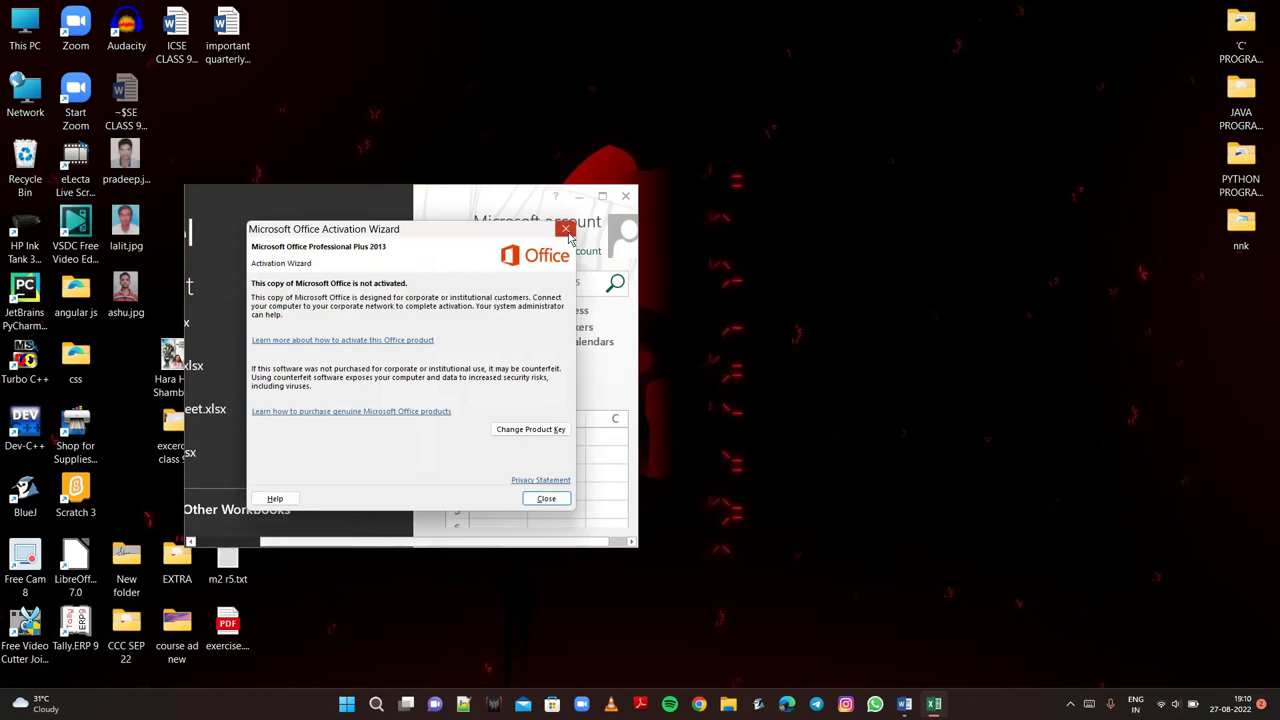
Dismiss the Office activation notice and open a new blank workbook
click(566, 231)
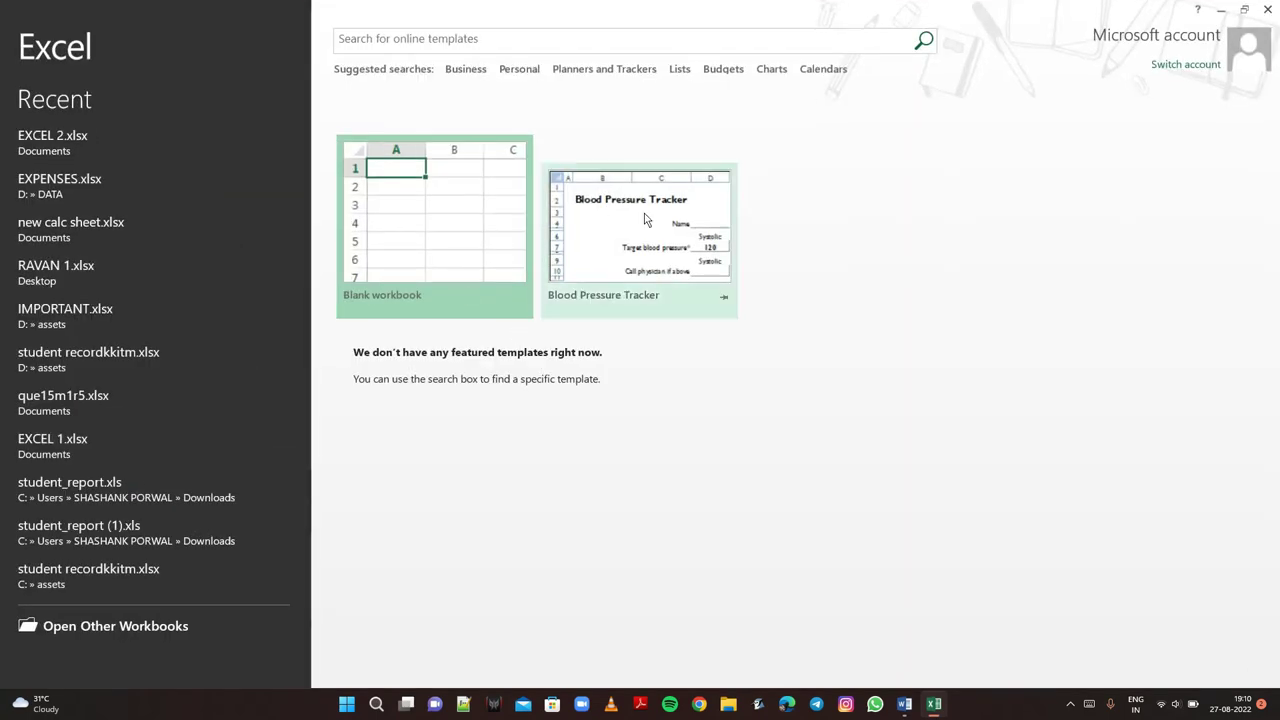
click(477, 194)
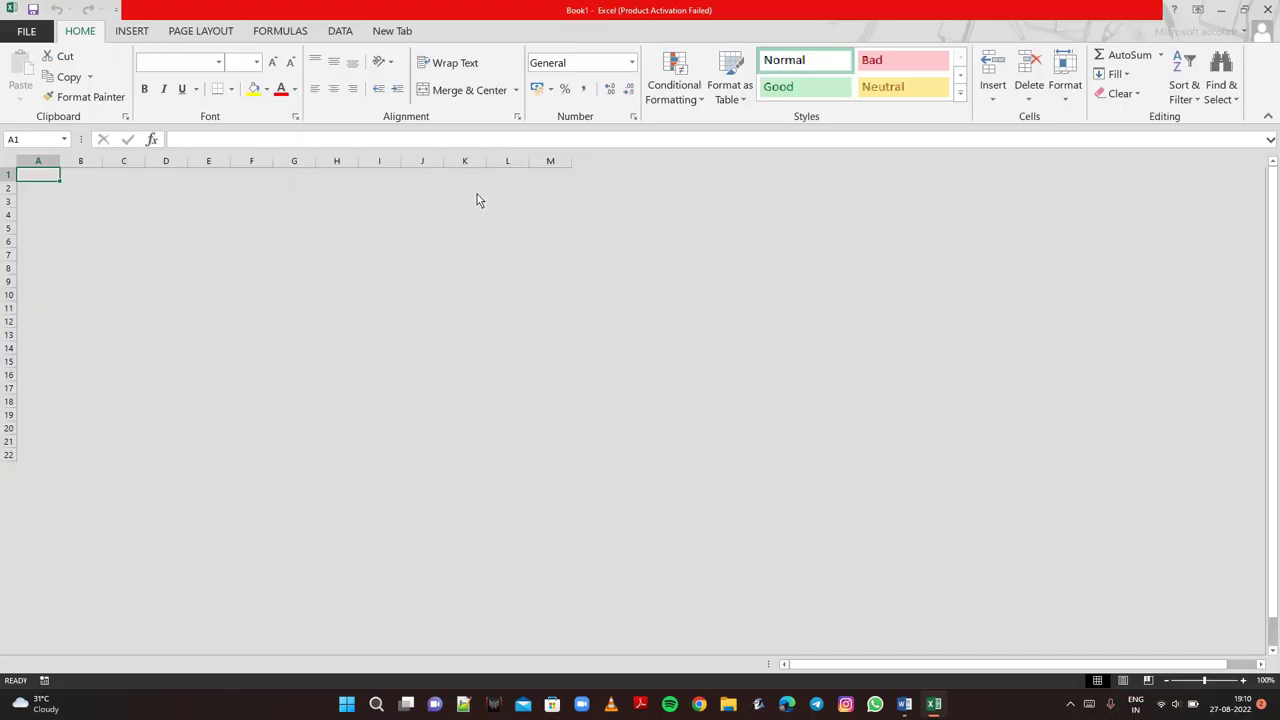
click(477, 192)
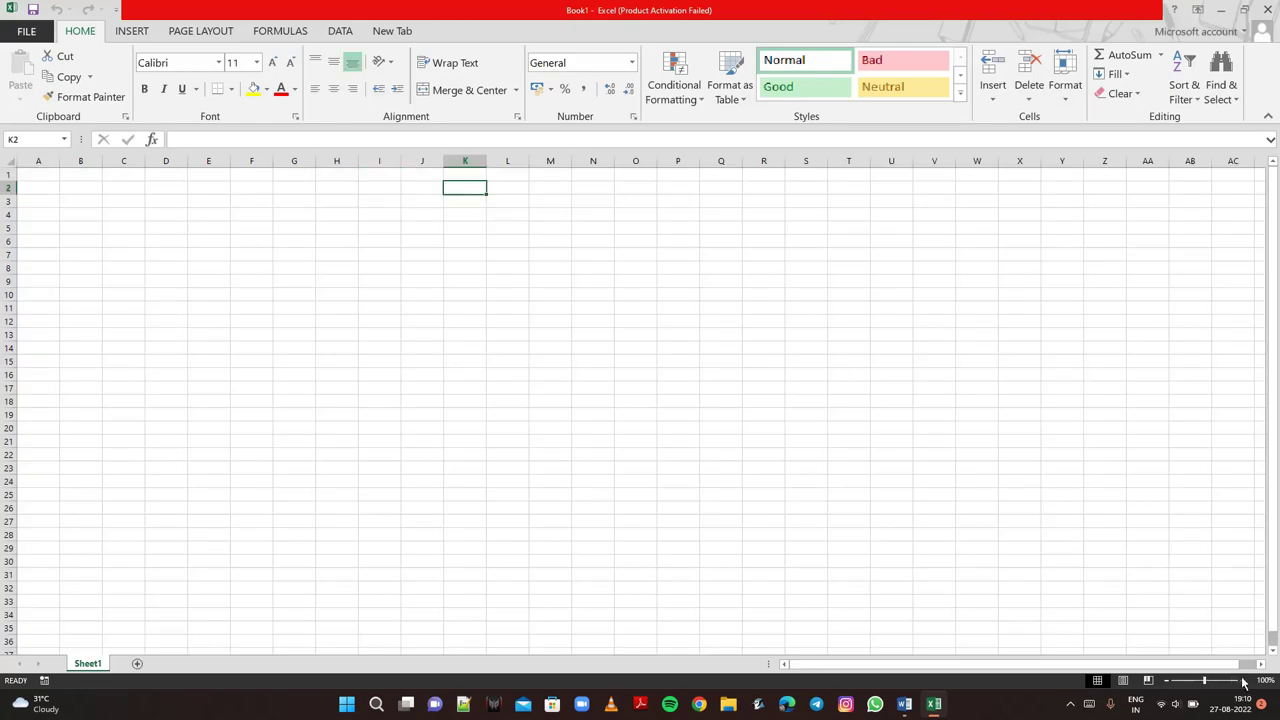
Zoom the sheet in several steps and select cell A4
click(1243, 680)
click(1243, 680)
click(1243, 680)
click(1243, 680)
click(1243, 680)
click(1243, 680)
click(1243, 680)
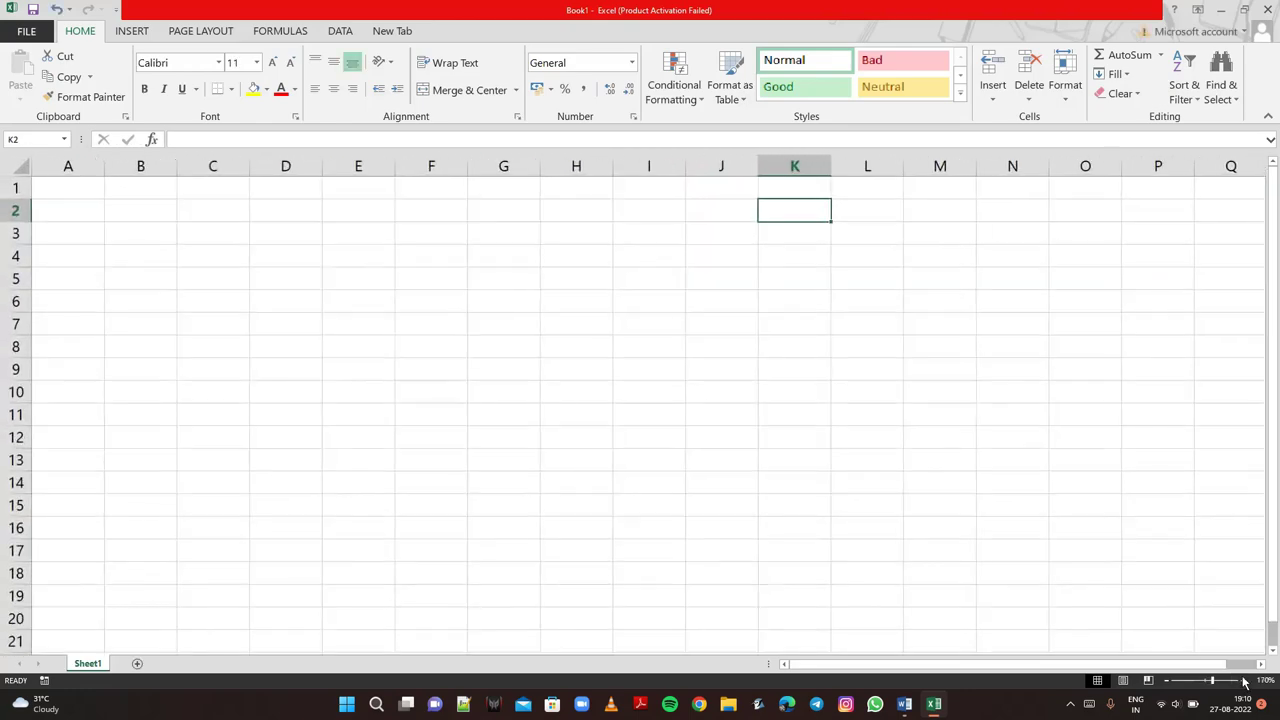
click(1243, 680)
click(1243, 680)
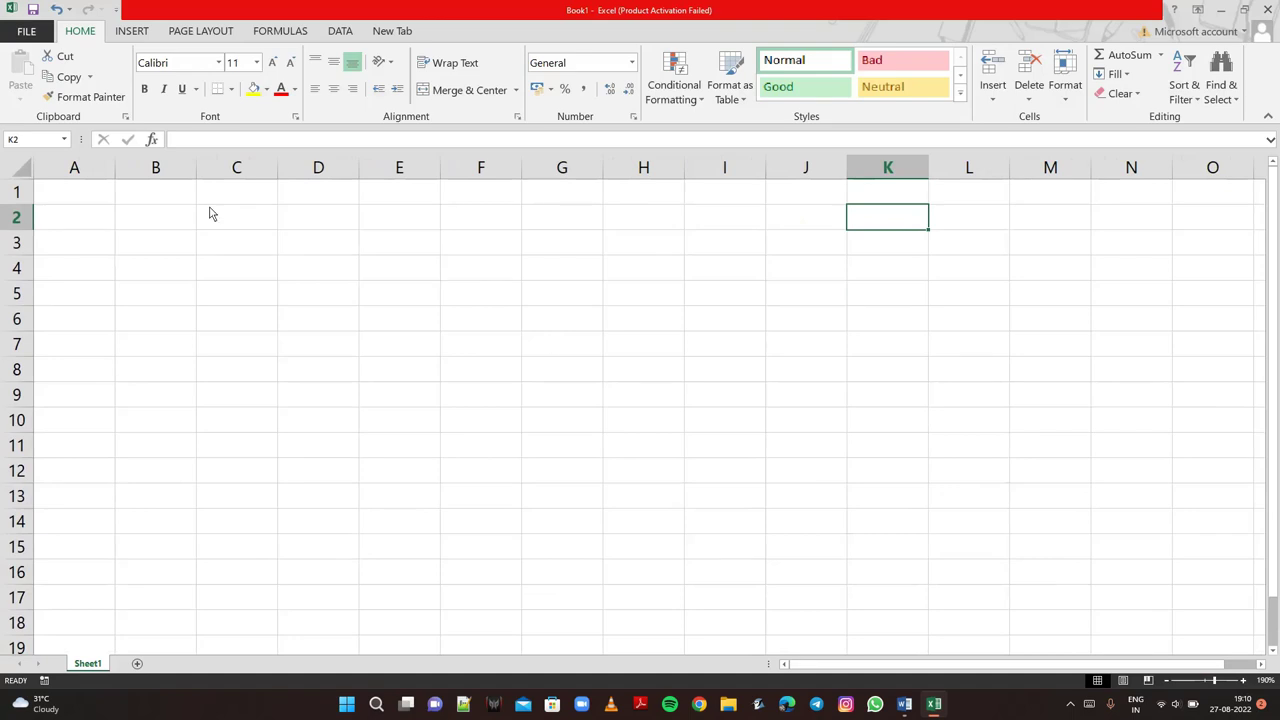
click(77, 276)
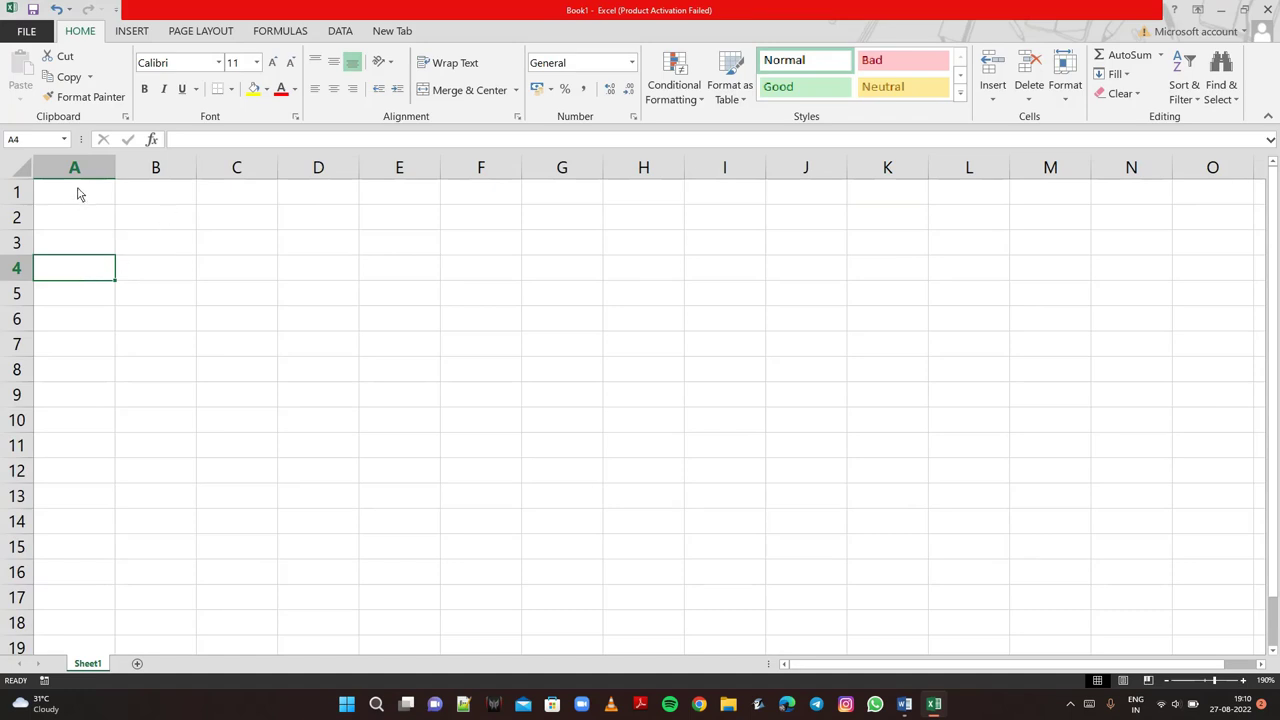
Merge and center A1:H3 and type the title AGE CALCULATION
drag(80, 193, 623, 257)
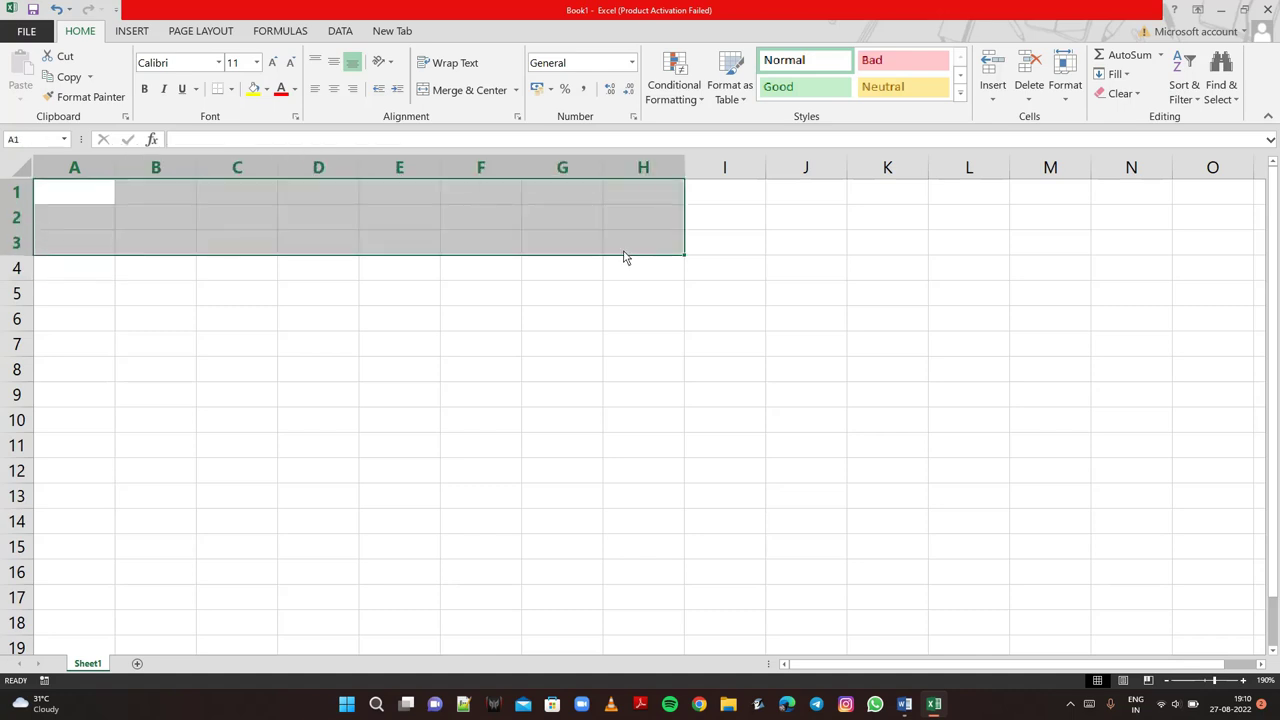
click(469, 90)
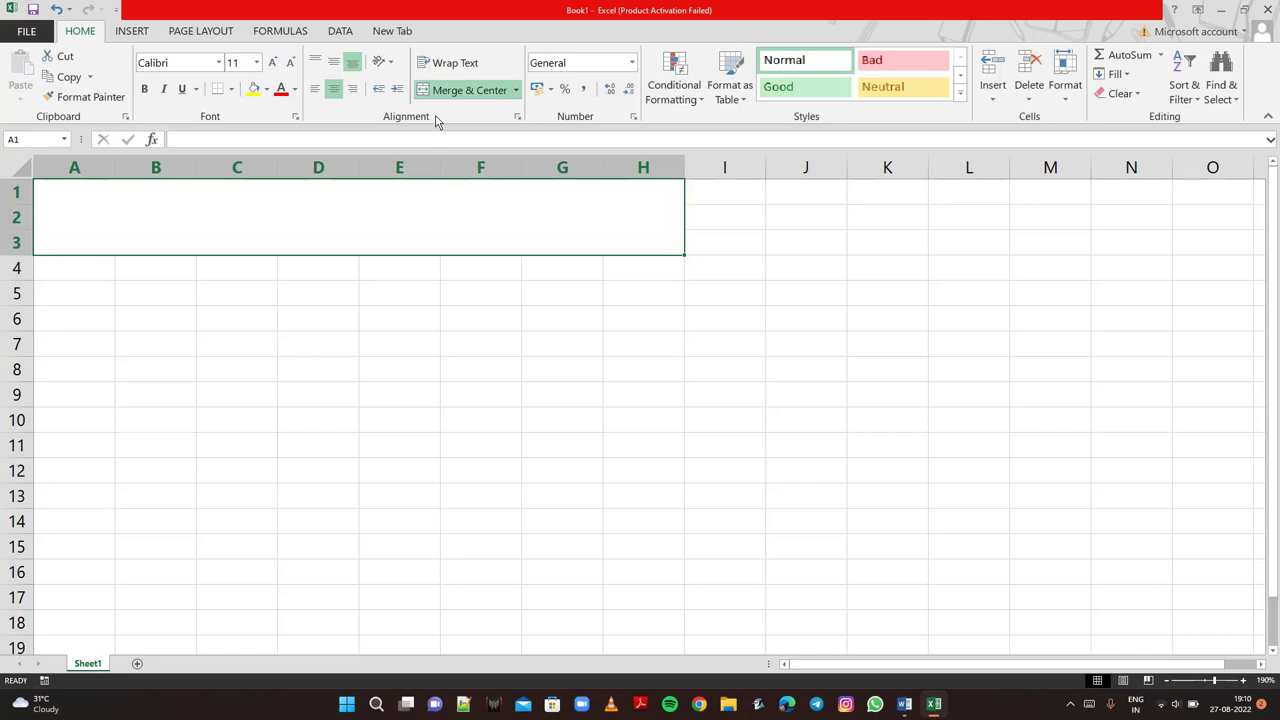
text(A)
key(Caps_Lock)
text(GE)
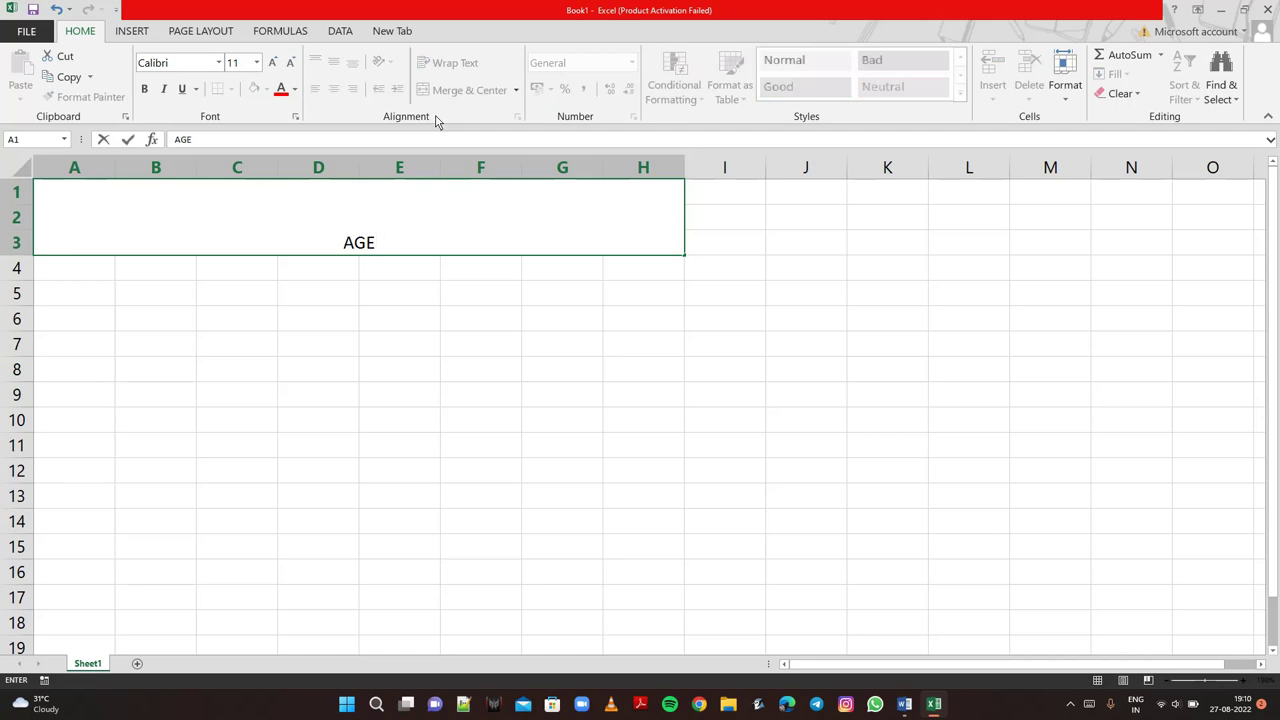
text( CALCU)
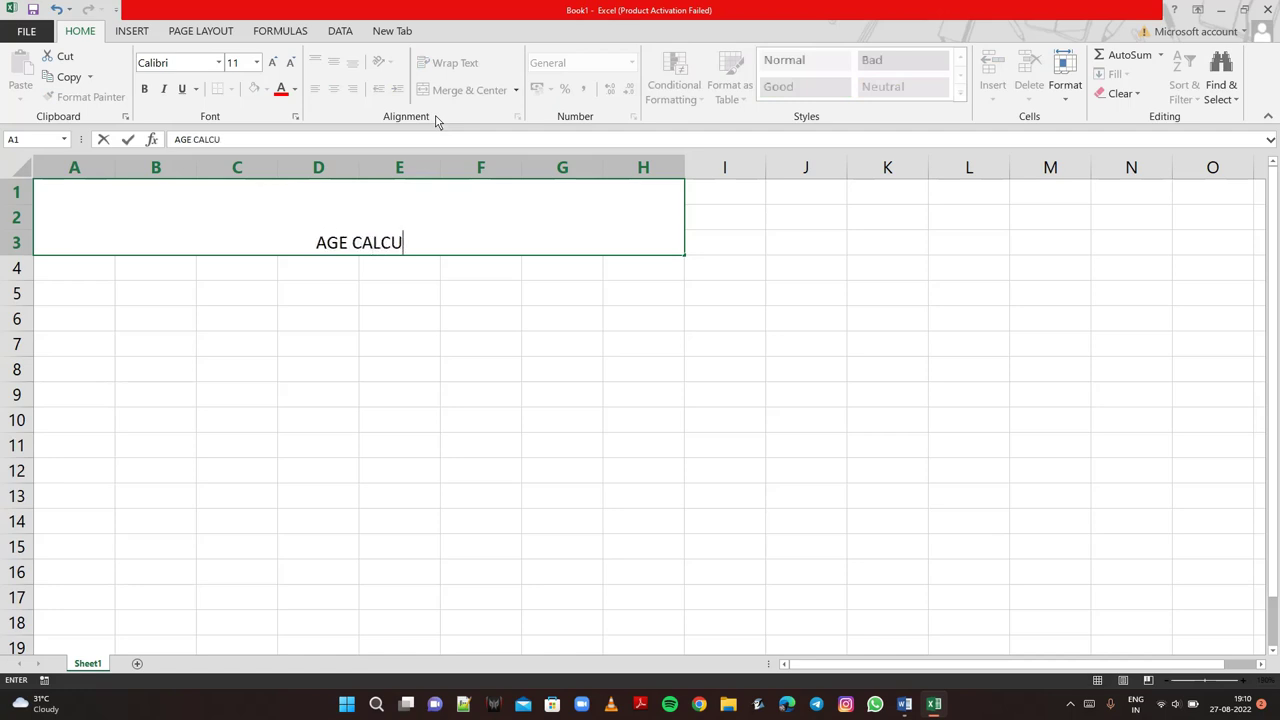
text(L)
key(Caps_Lock)
text(tion)
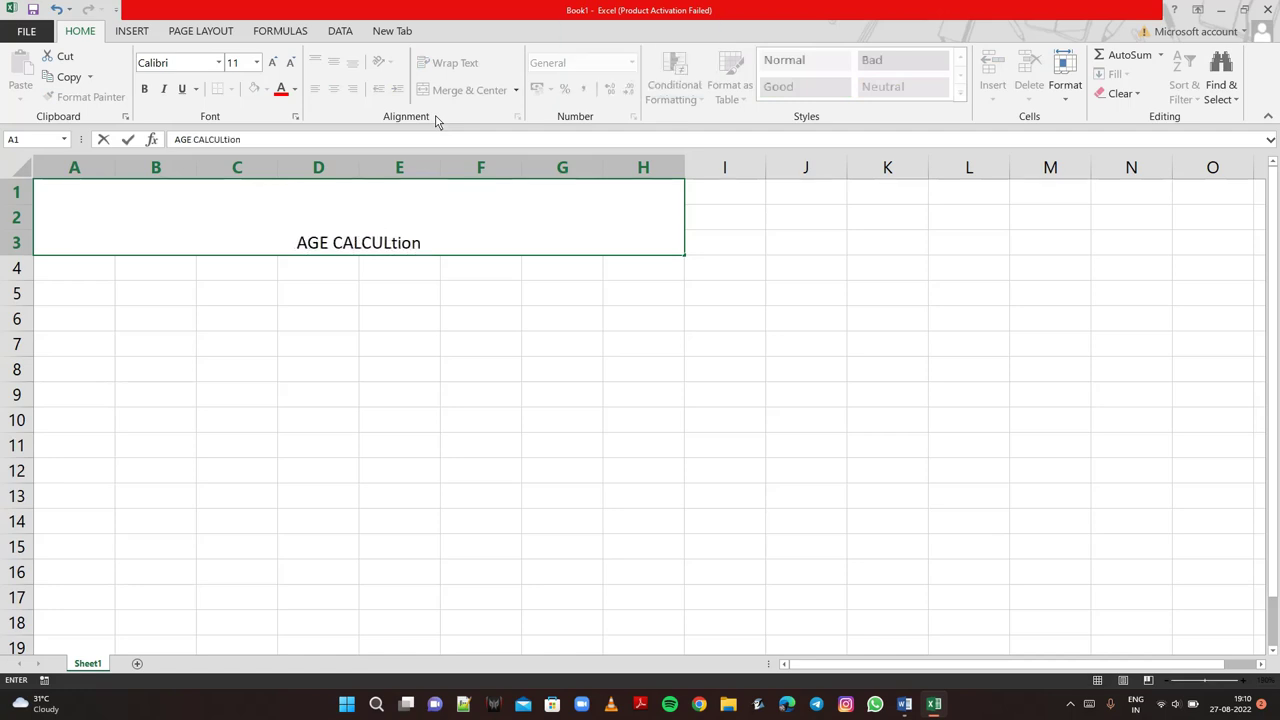
key(BackSpace)
key(BackSpace)
key(BackSpace)
key(BackSpace)
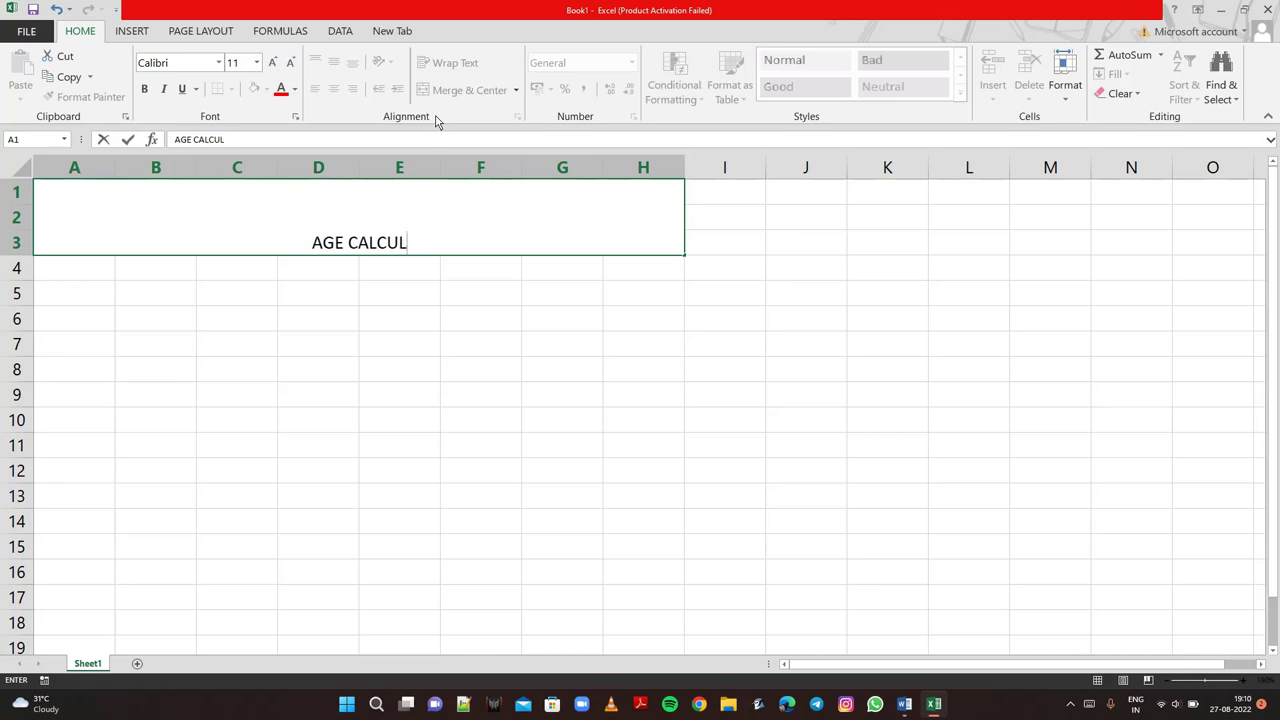
key(Caps_Lock)
text(ATION)
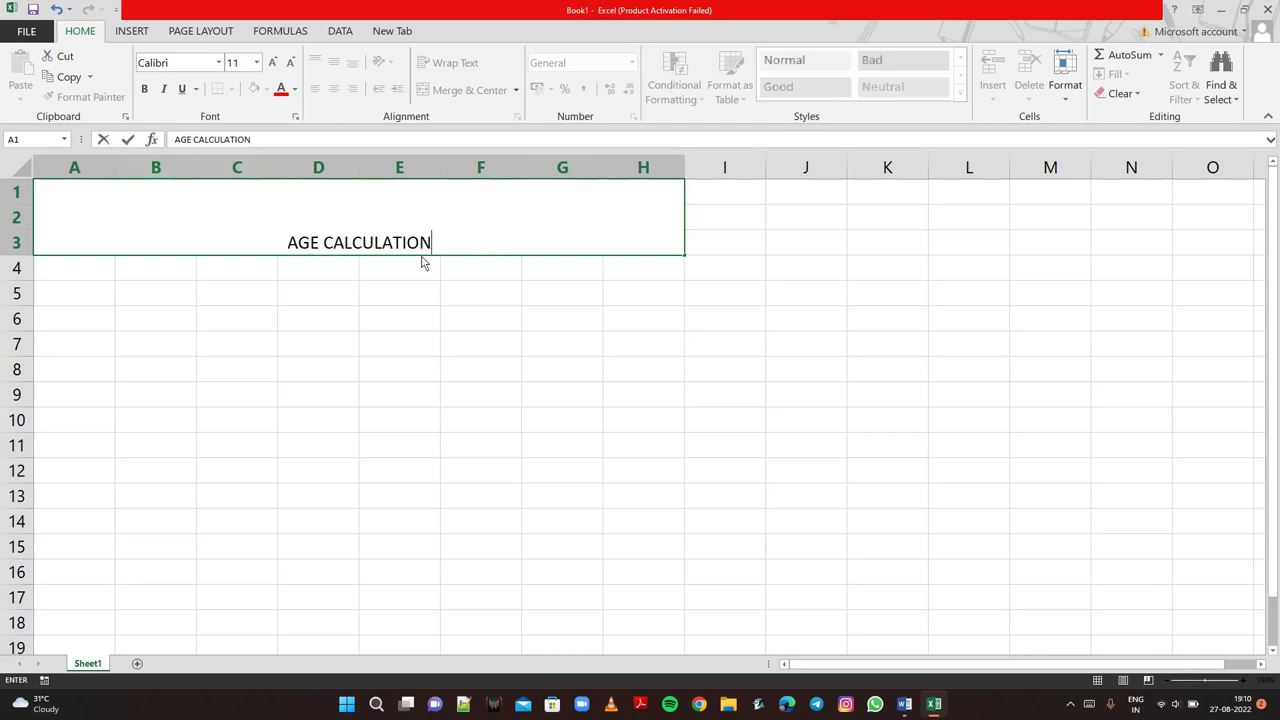
Enlarge the AGE CALCULATION title to 36-point font
drag(445, 252, 282, 242)
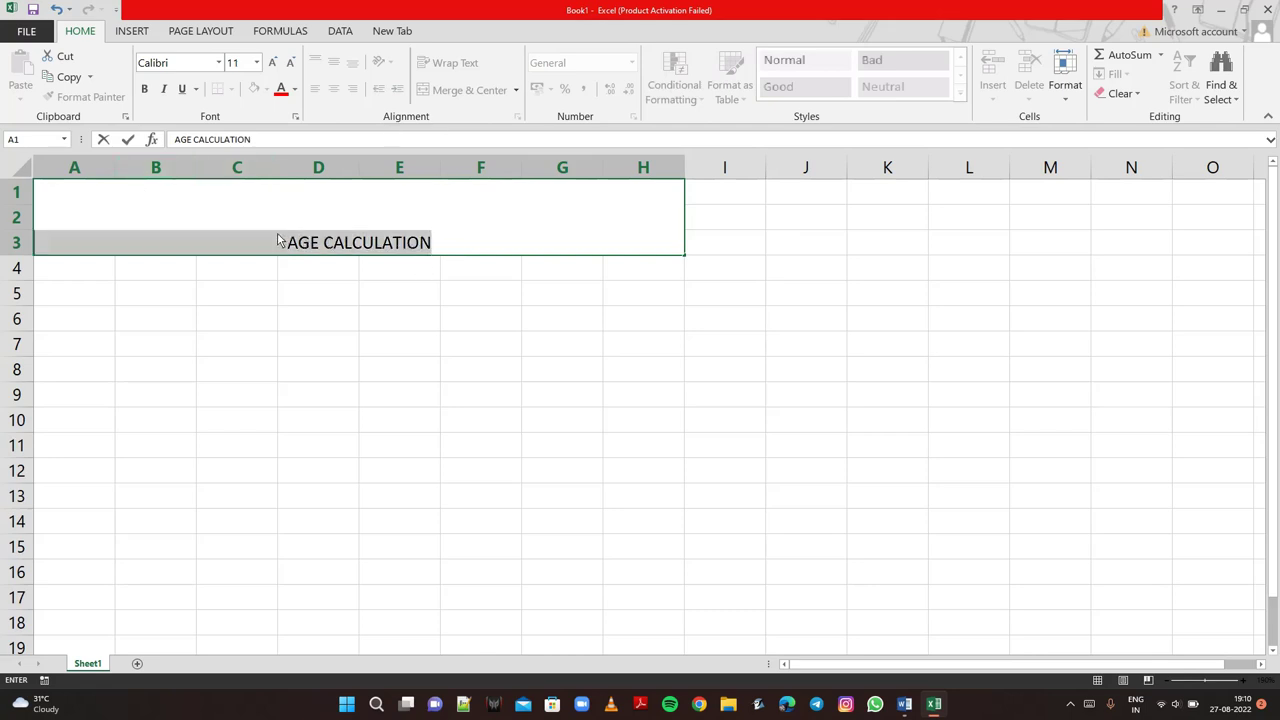
click(274, 63)
click(274, 63)
click(274, 63)
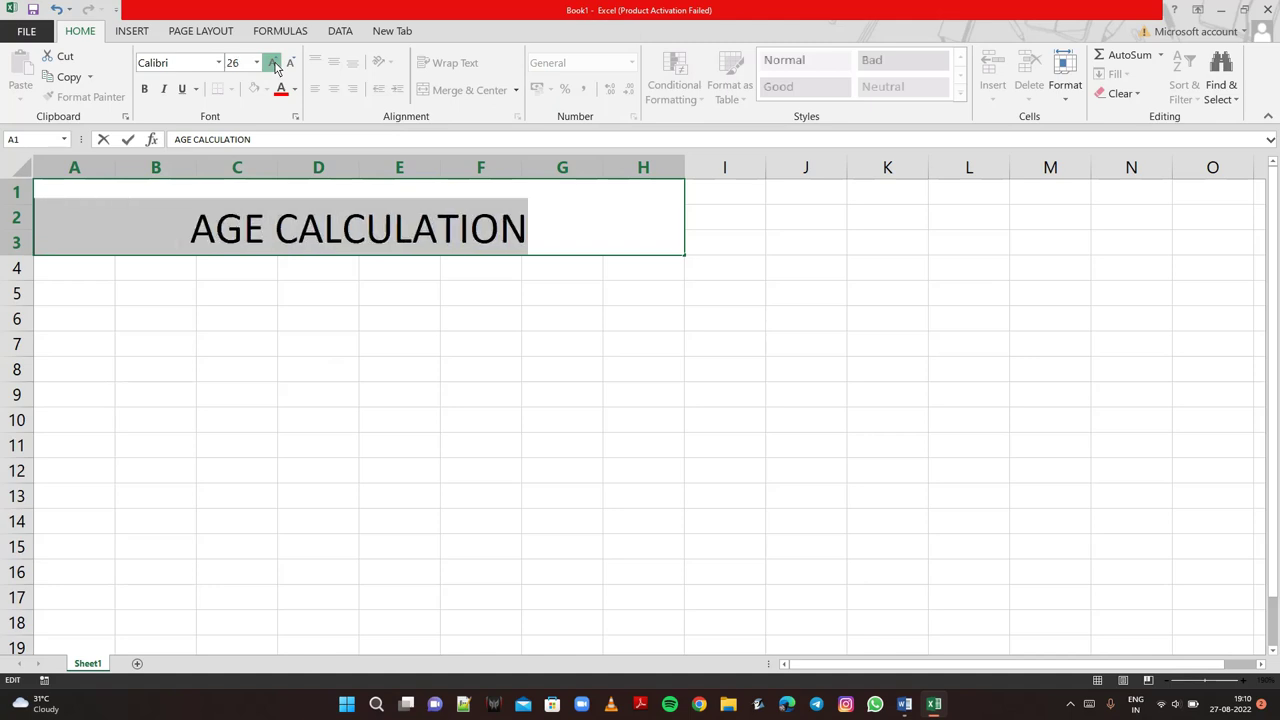
click(274, 63)
click(274, 63)
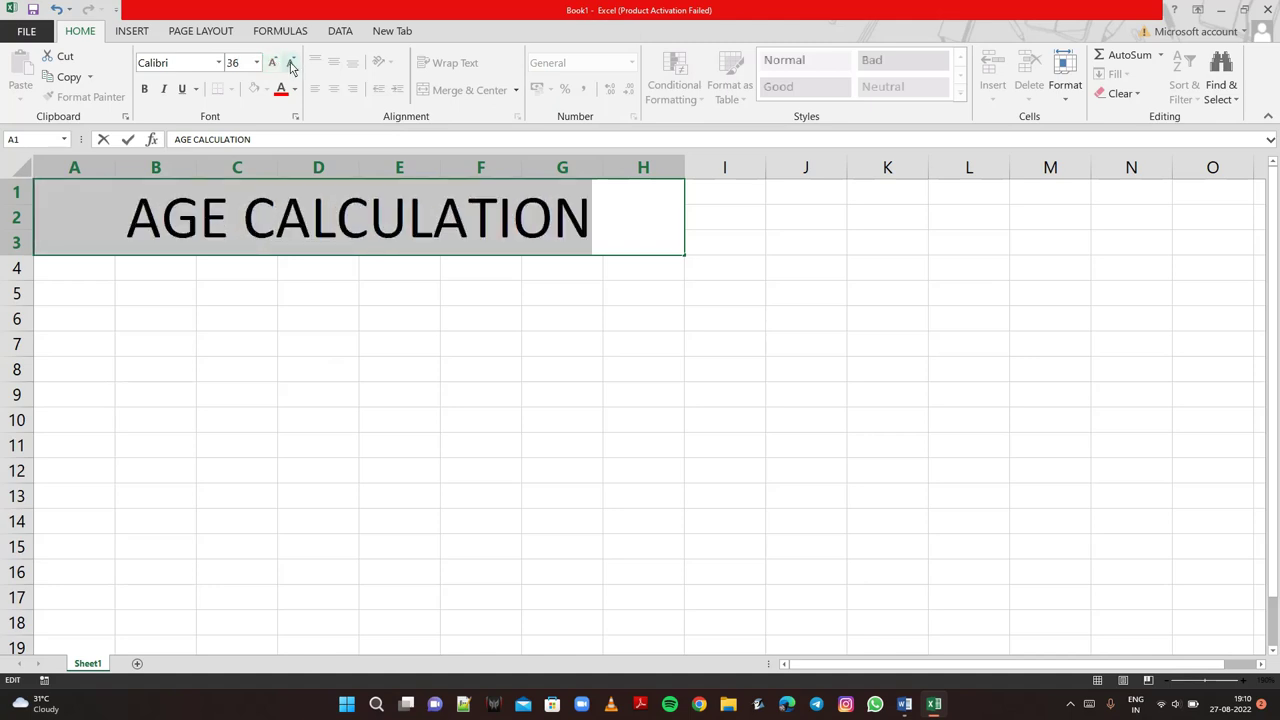
click(290, 63)
click(273, 63)
click(103, 283)
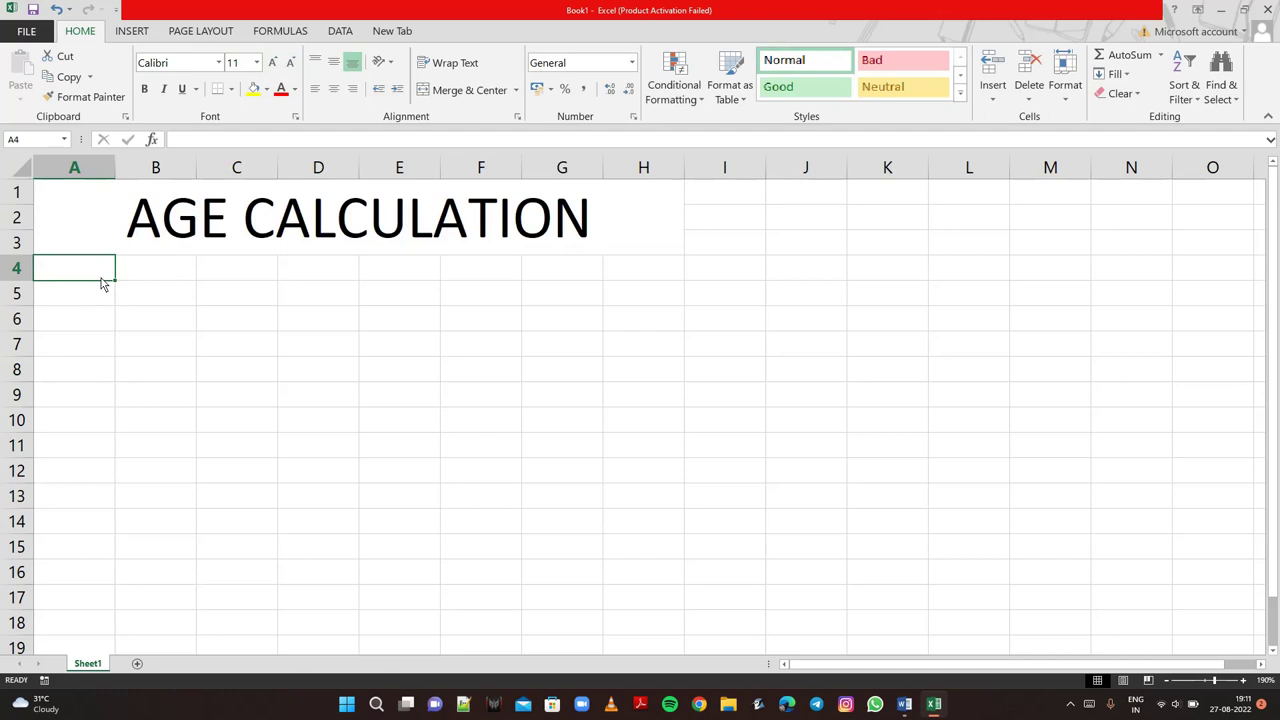
Enter headers Name, Date of Birth, Present Date and Age in A4:D4
key(Caps_Lock)
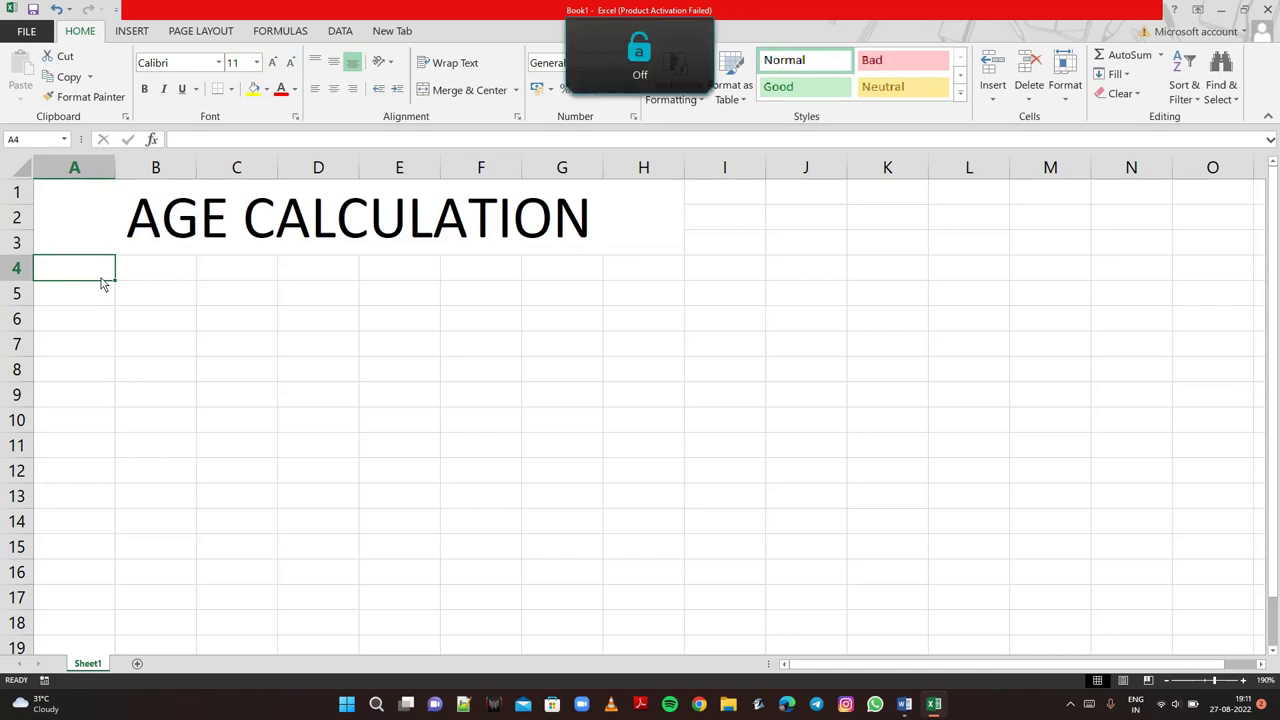
text(N)
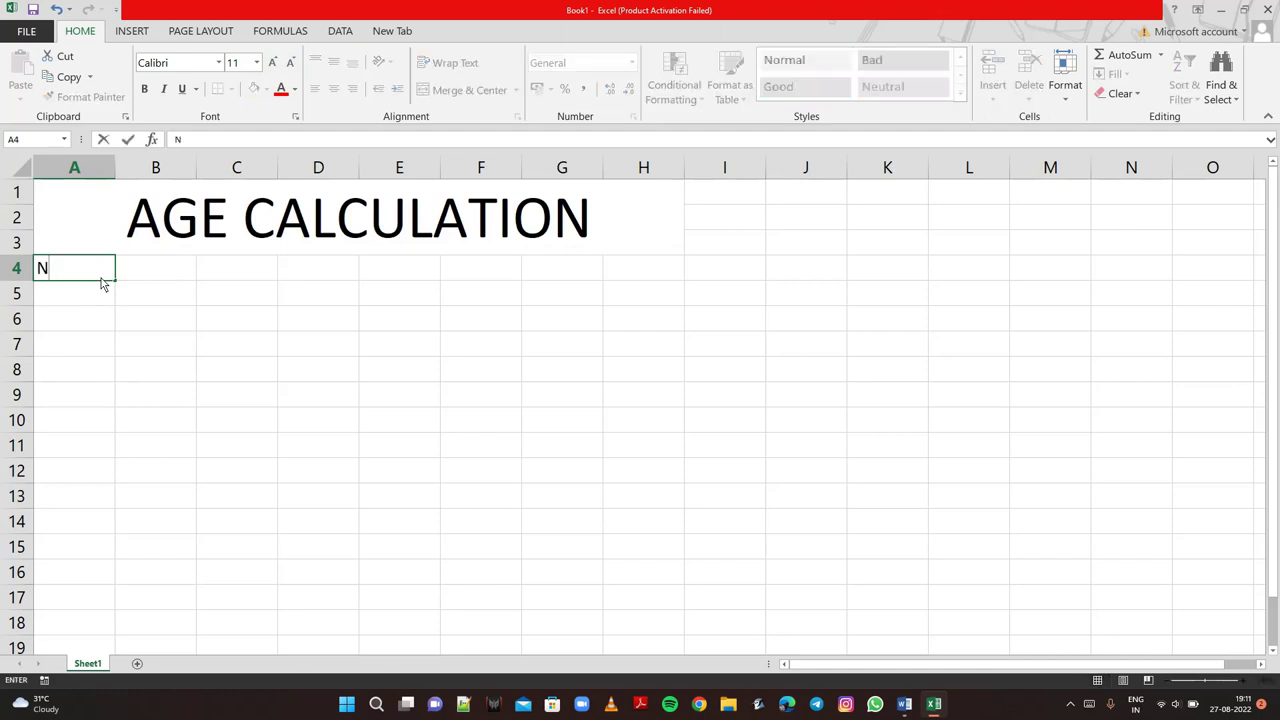
text(m)
key(BackSpace)
text(a)
text(me)
key(Tab)
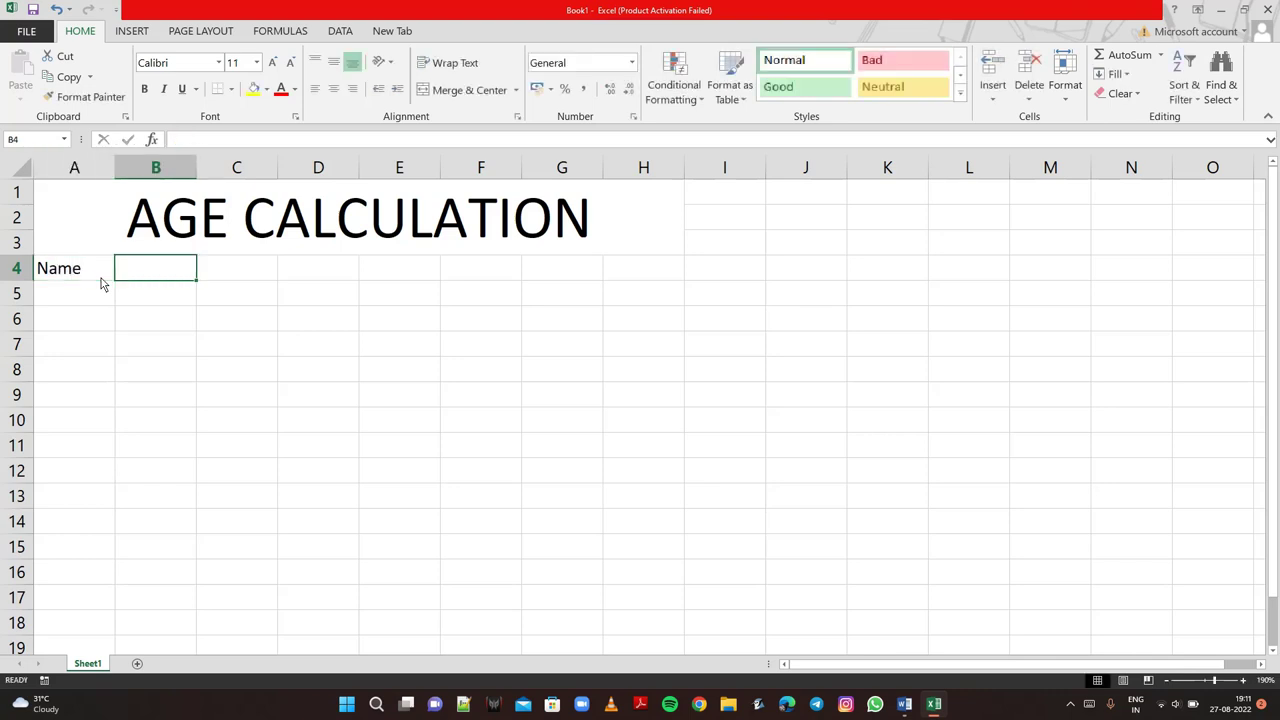
text(Date )
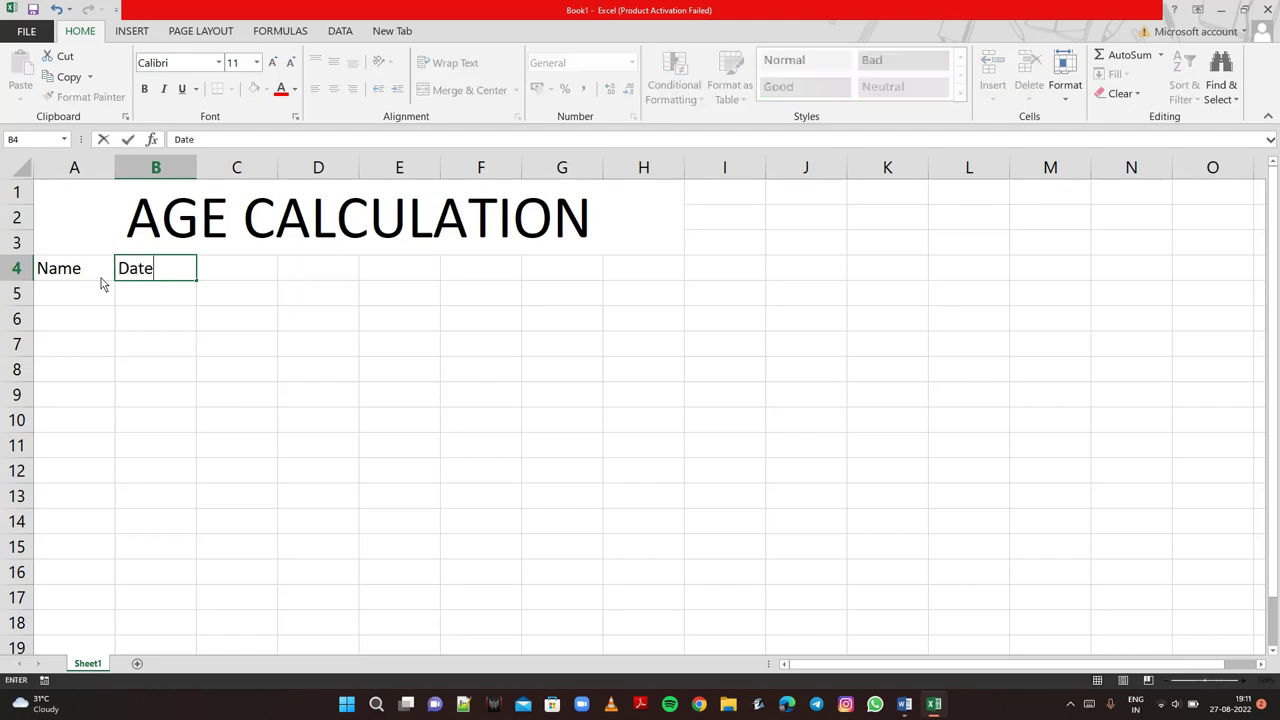
text(of)
text( B)
text(irth)
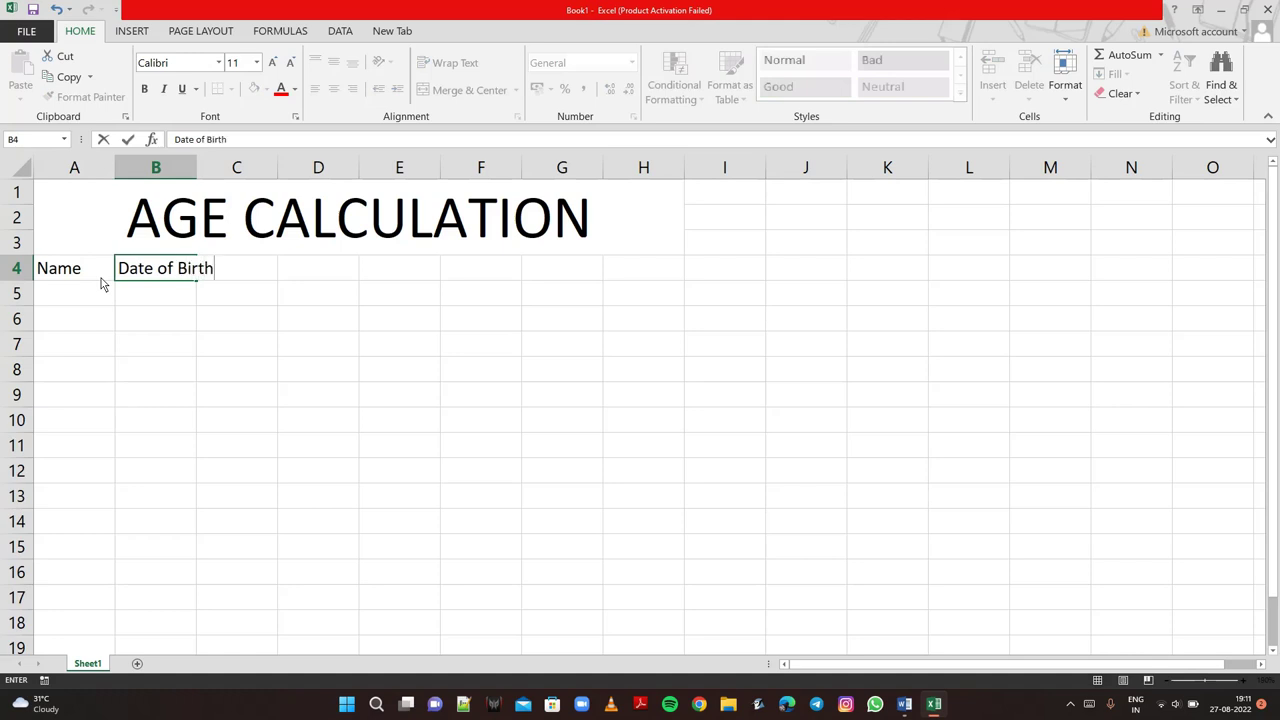
key(Tab)
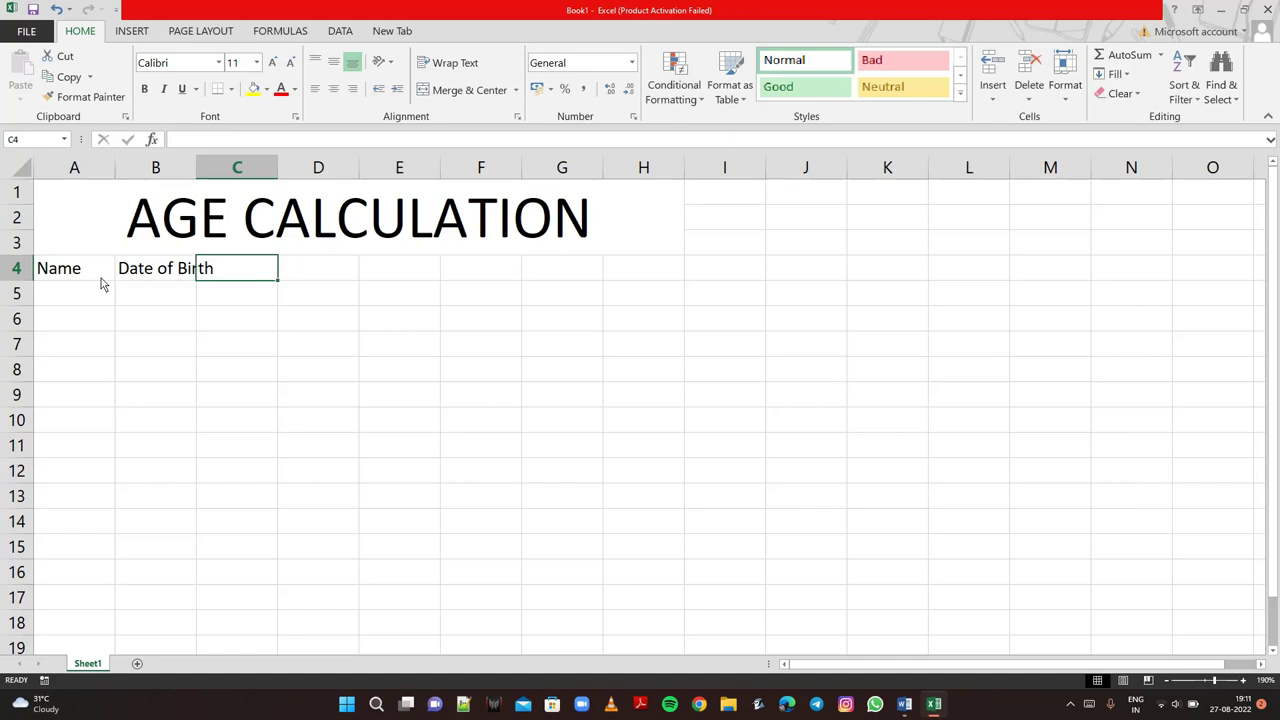
text(Prese)
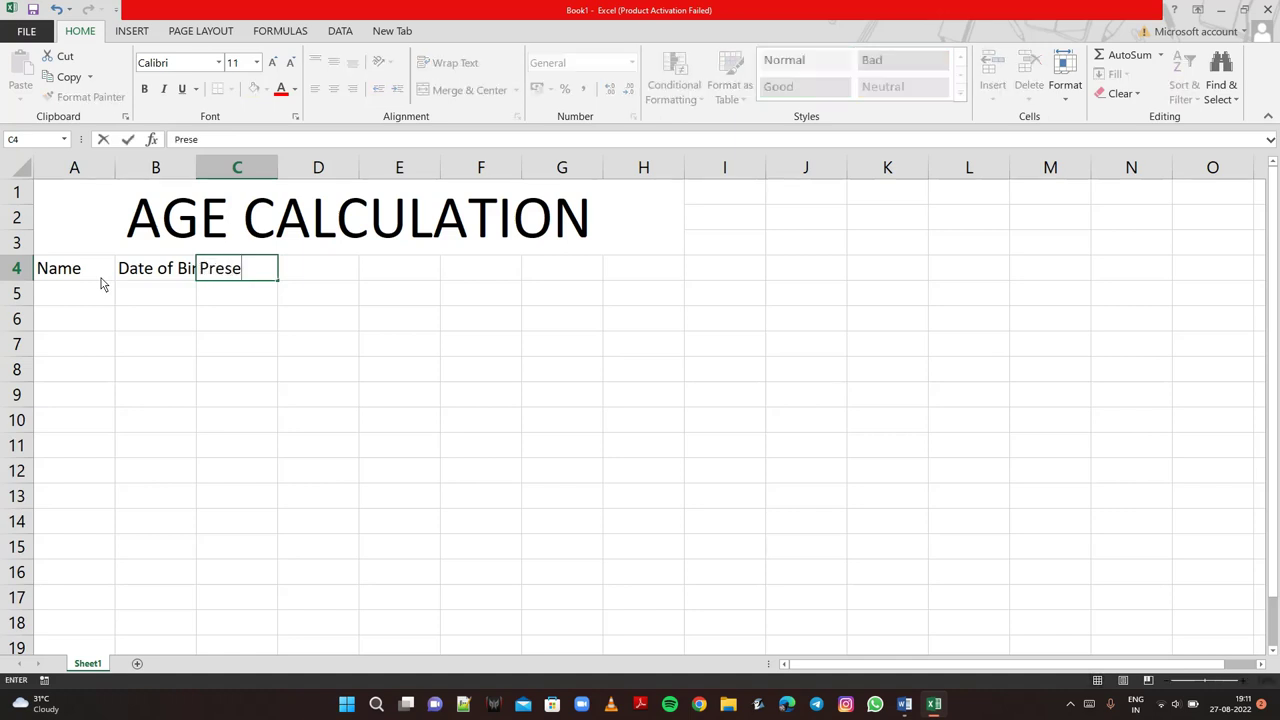
text(nt )
text(Dat)
text(e)
key(Tab)
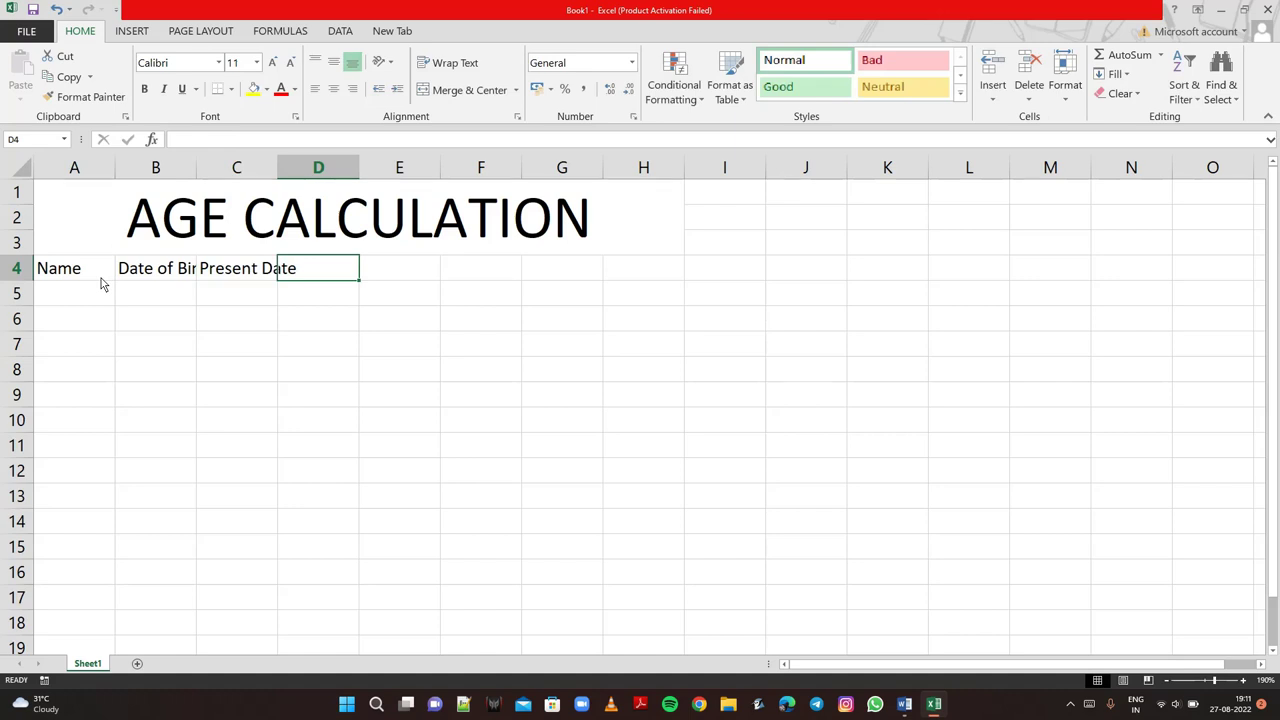
text(Age)
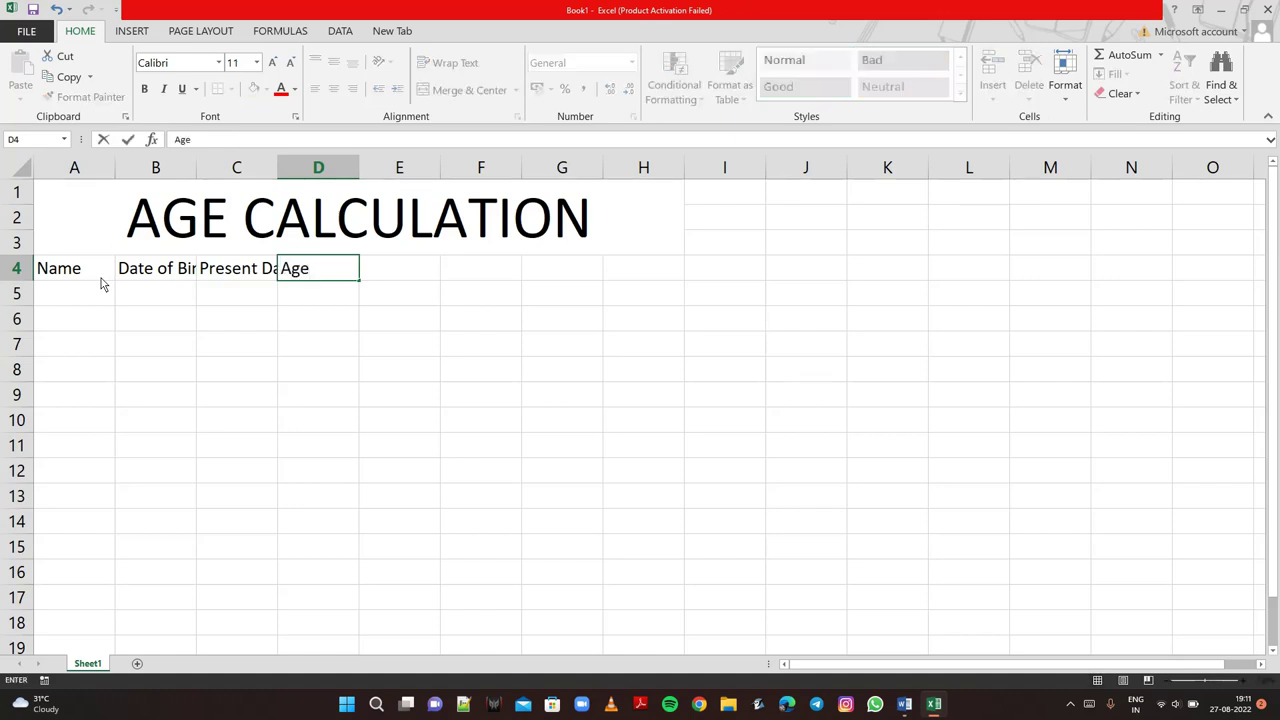
key(Return)
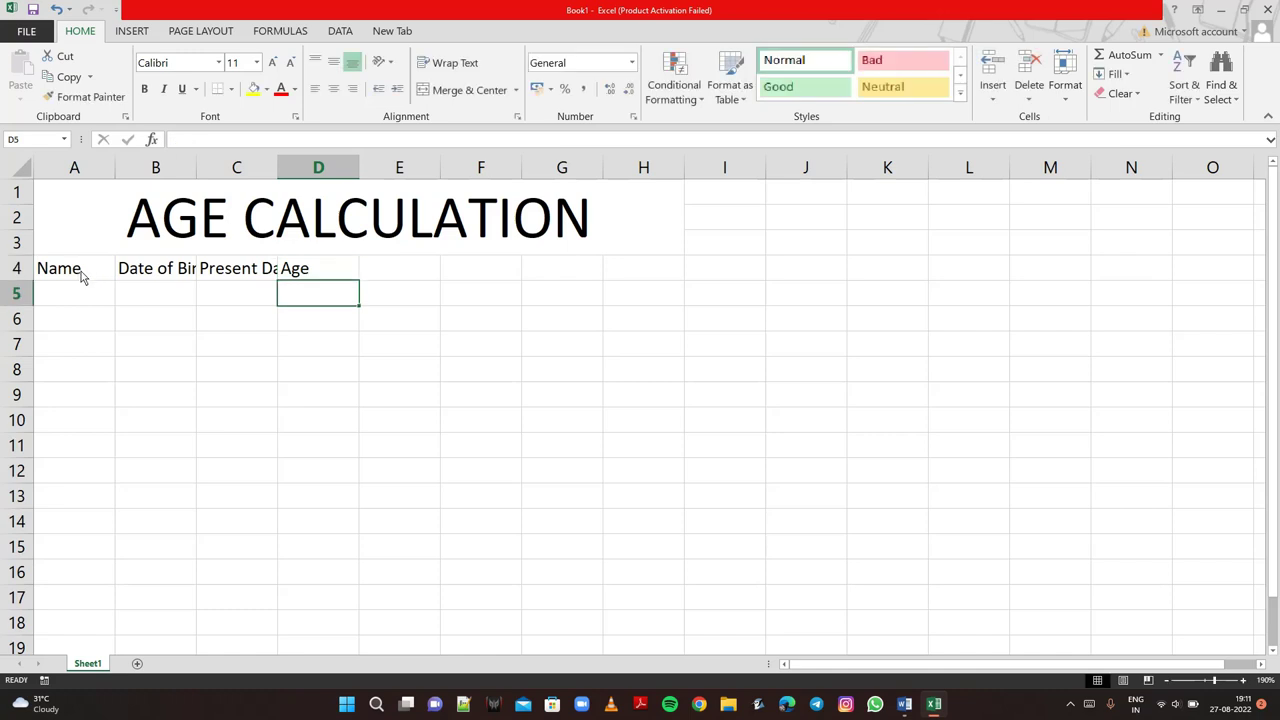
AutoFit the column width of columns A–D to the header row
drag(83, 277, 300, 268)
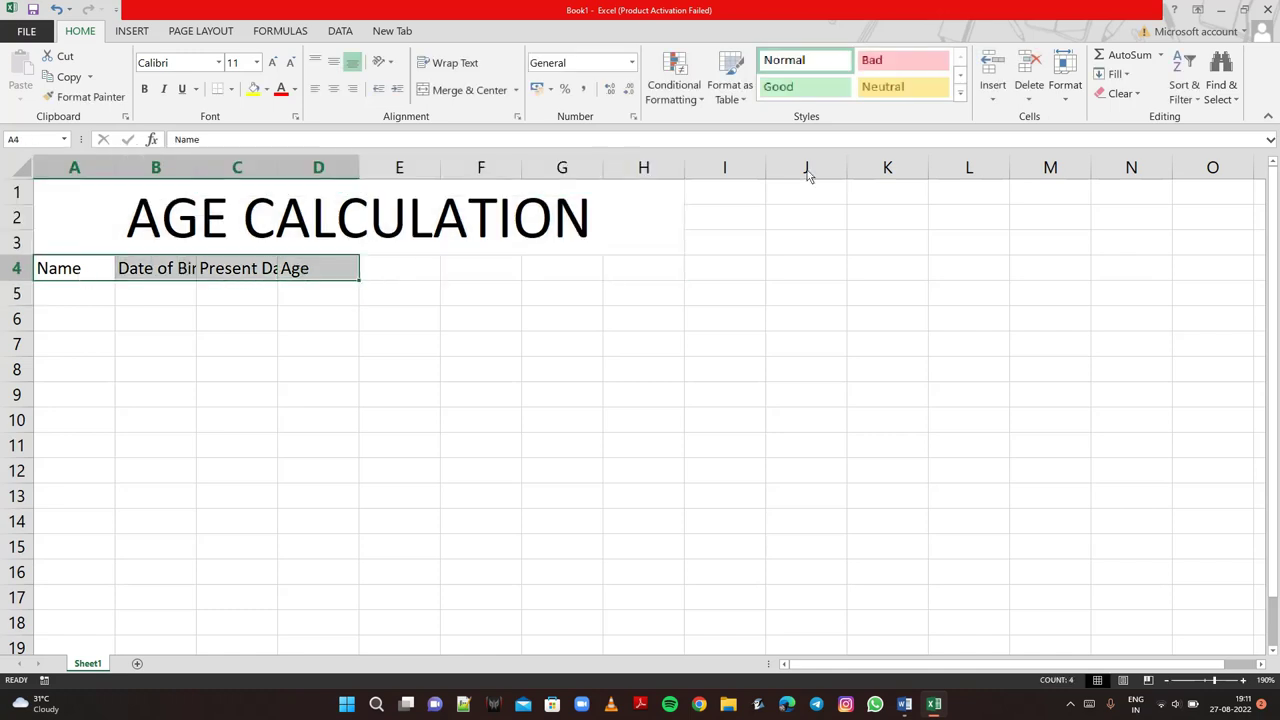
click(1066, 92)
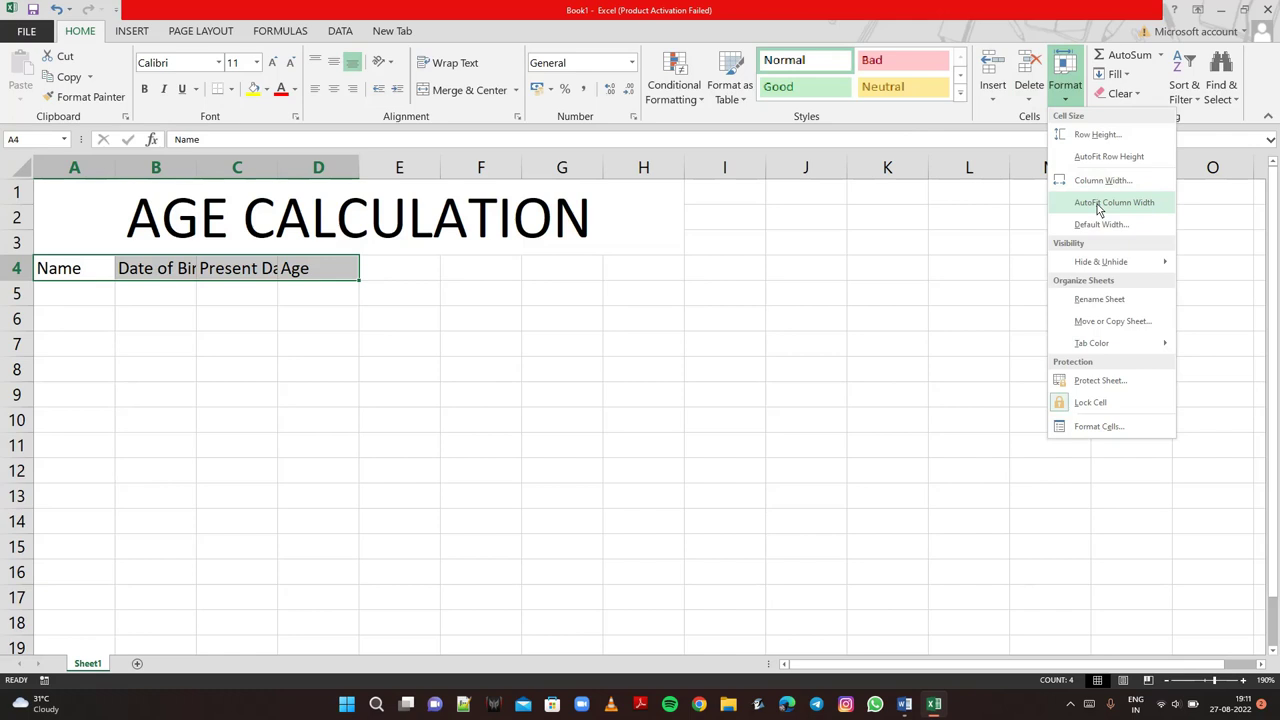
click(1098, 205)
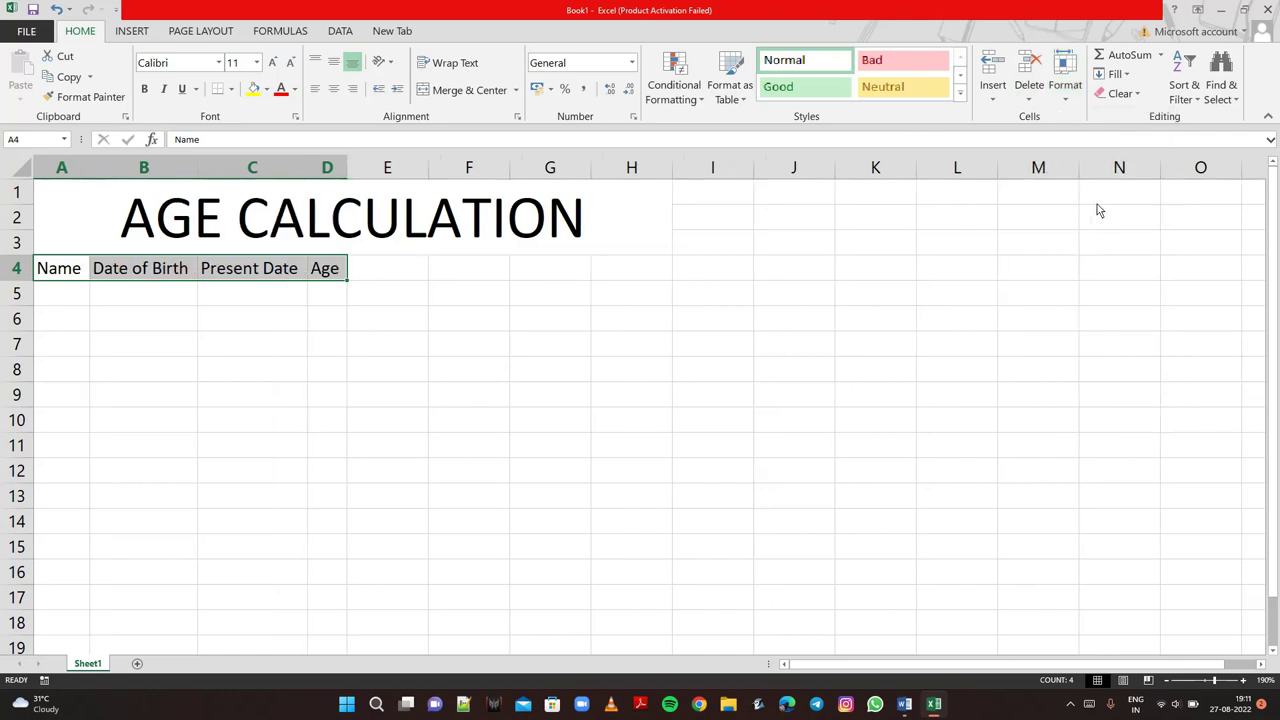
click(61, 297)
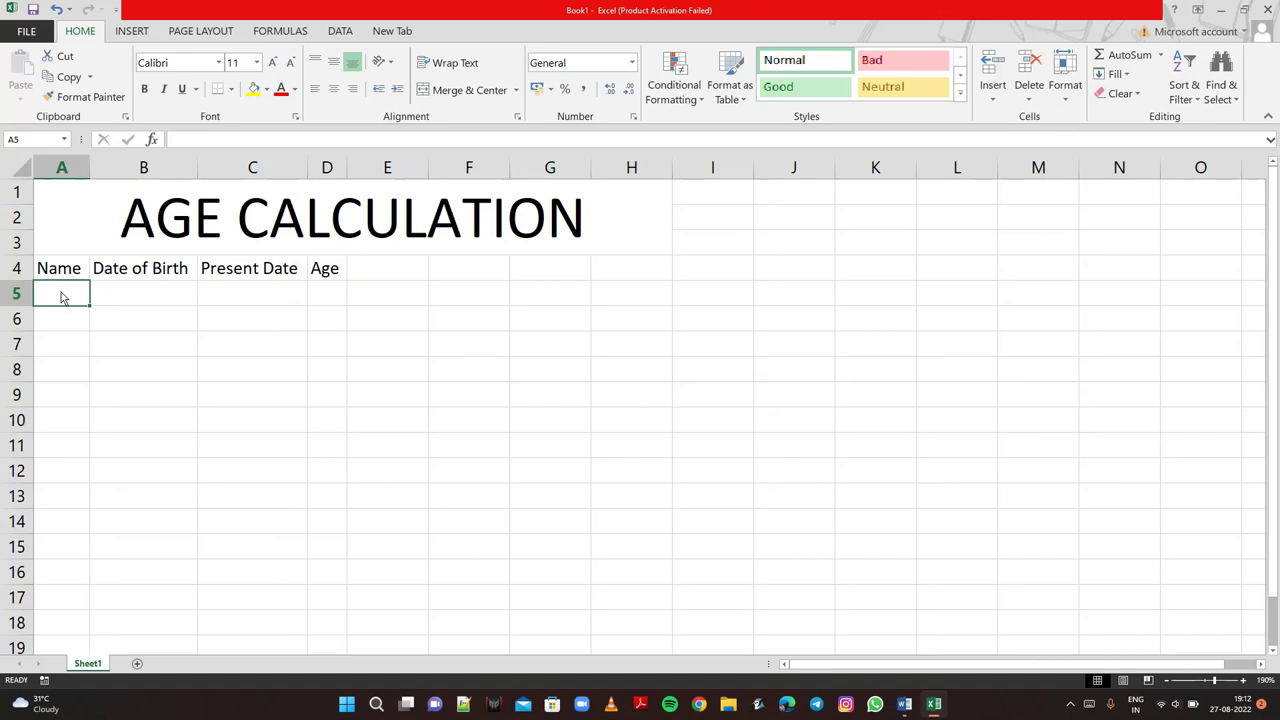
Type the five people's full names into A5:A9, one per row
text(Sandee)
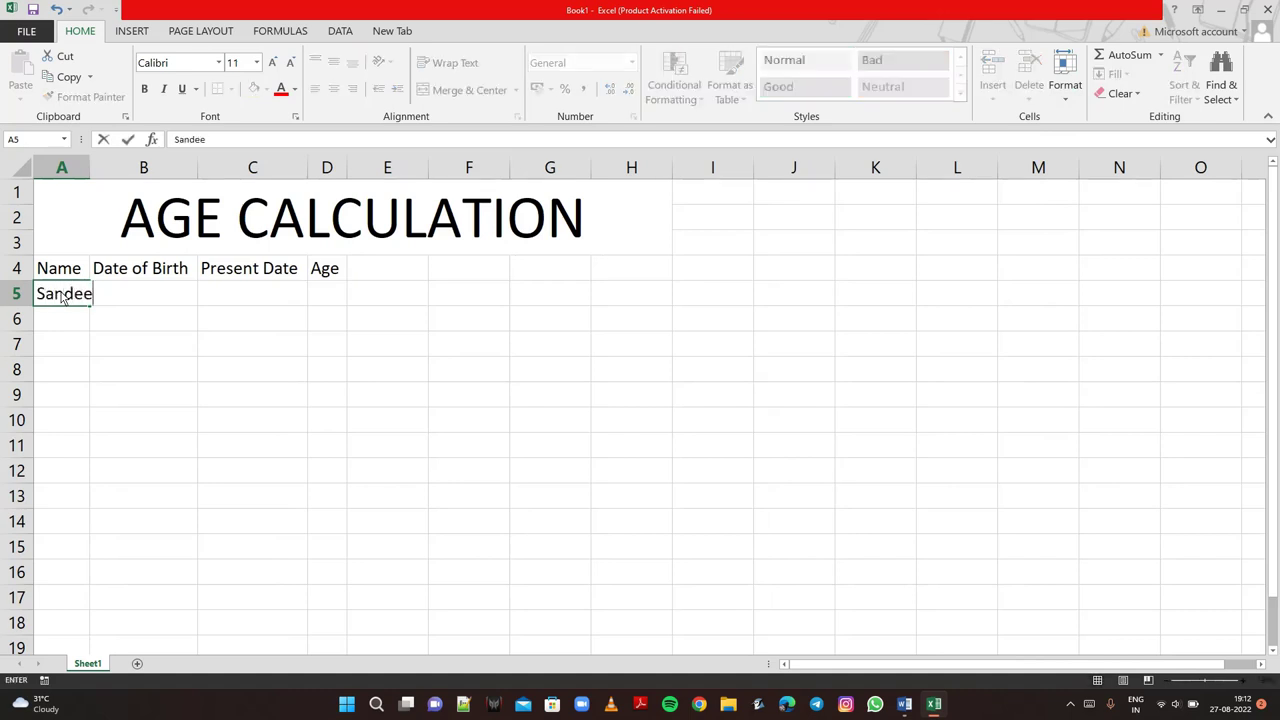
text(p)
text( Kumar)
key(Return)
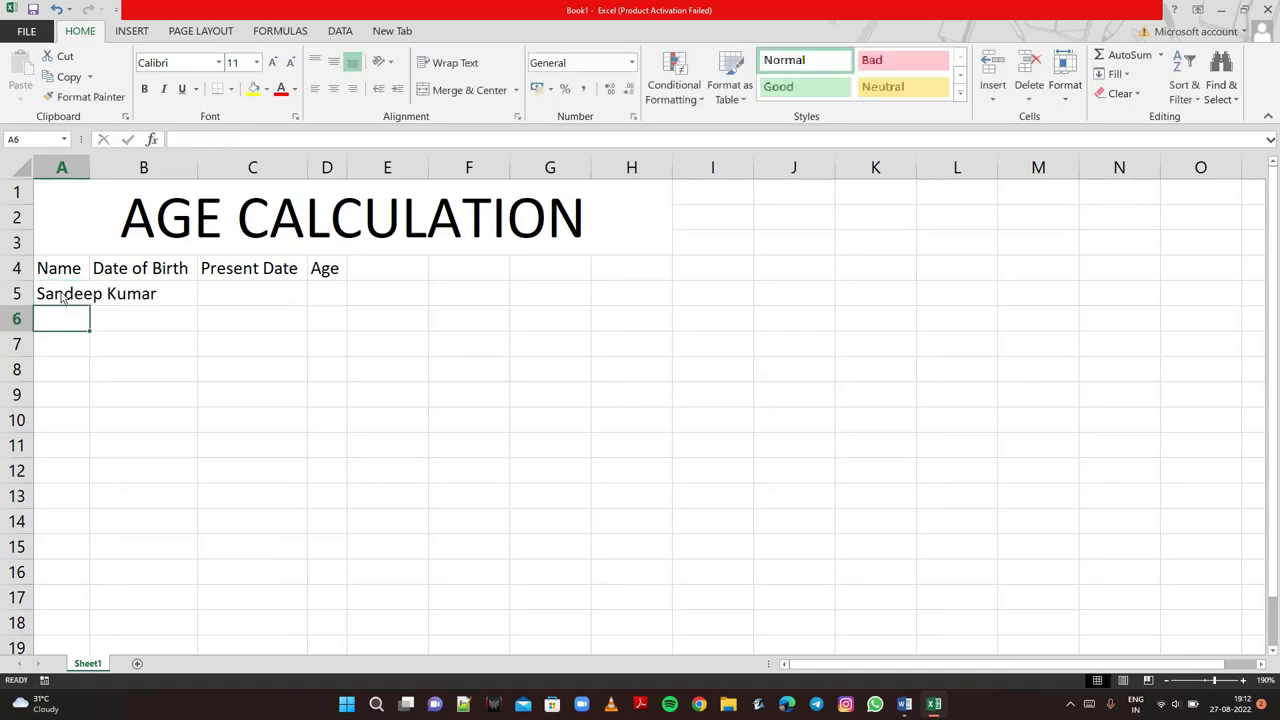
text(Karan )
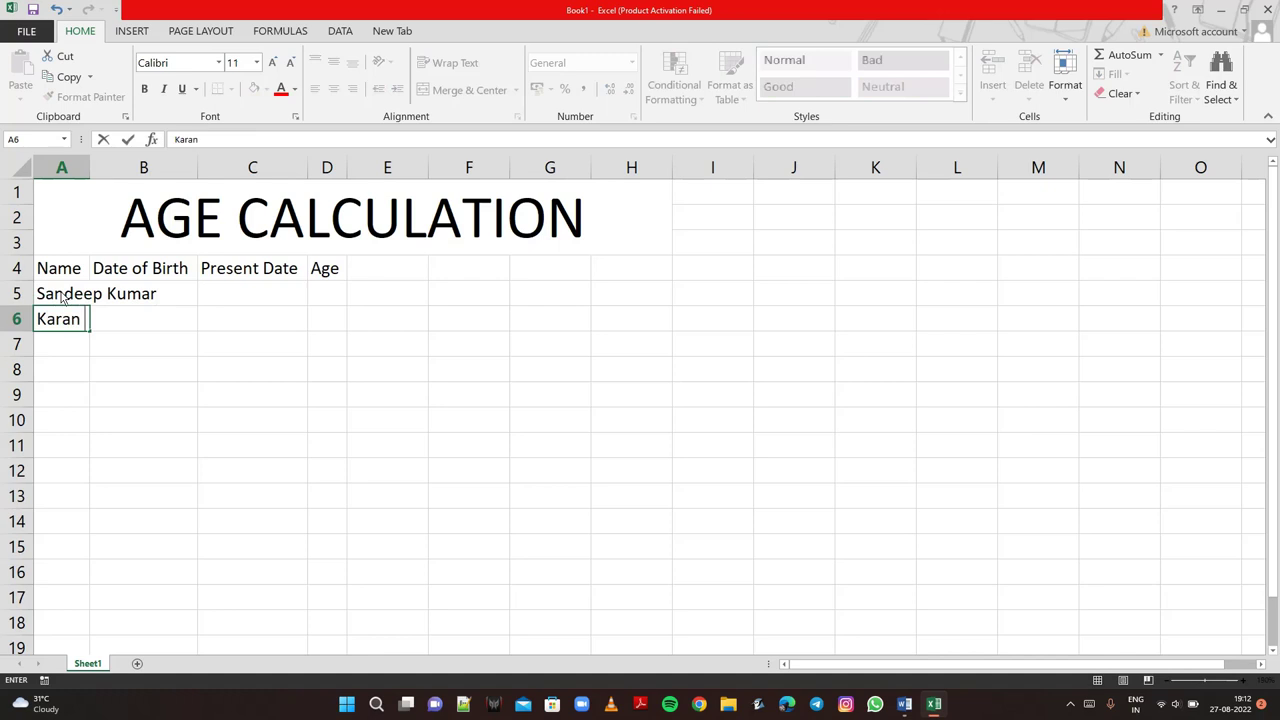
text(Gup)
text(ta)
key(Return)
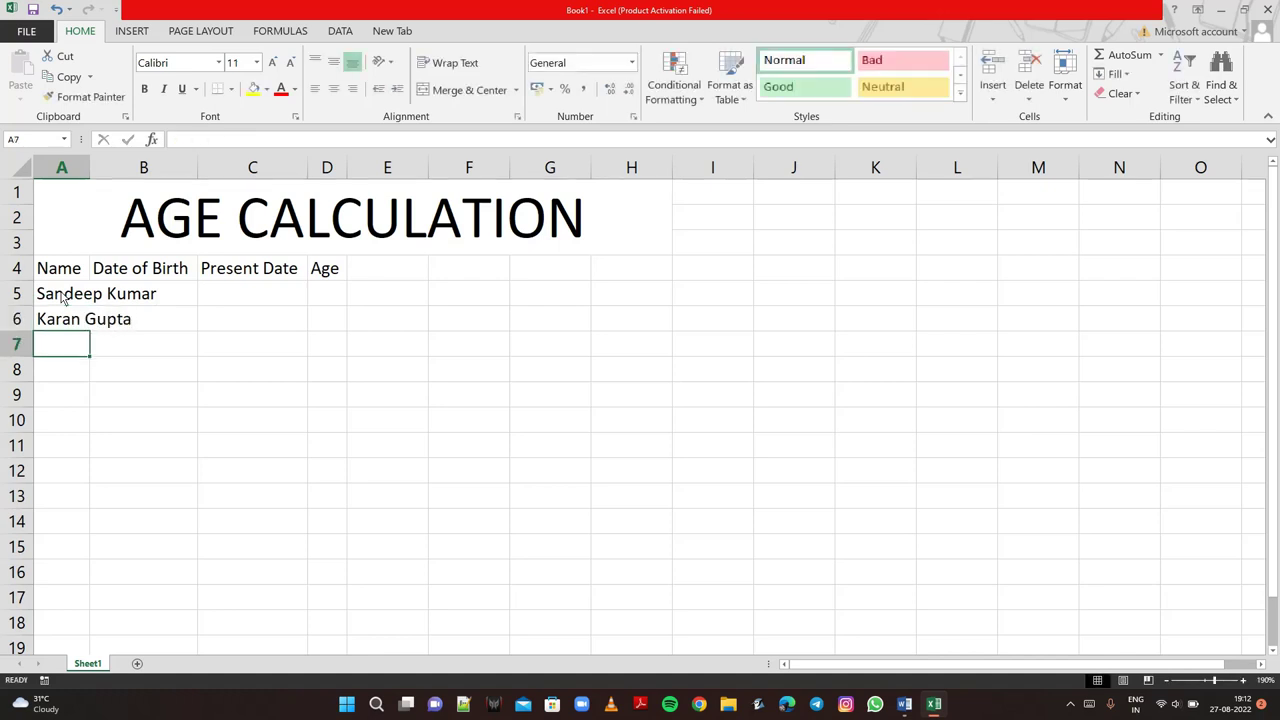
text(Shani)
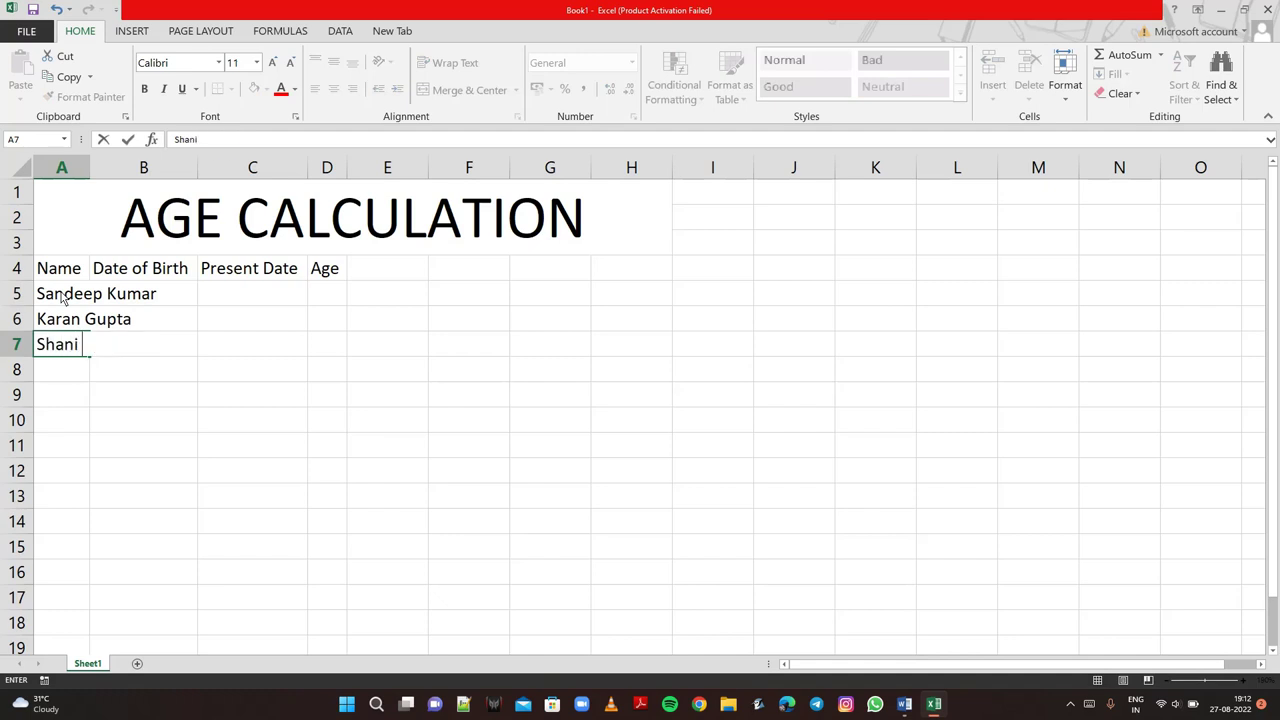
text( R)
text(awat)
key(Return)
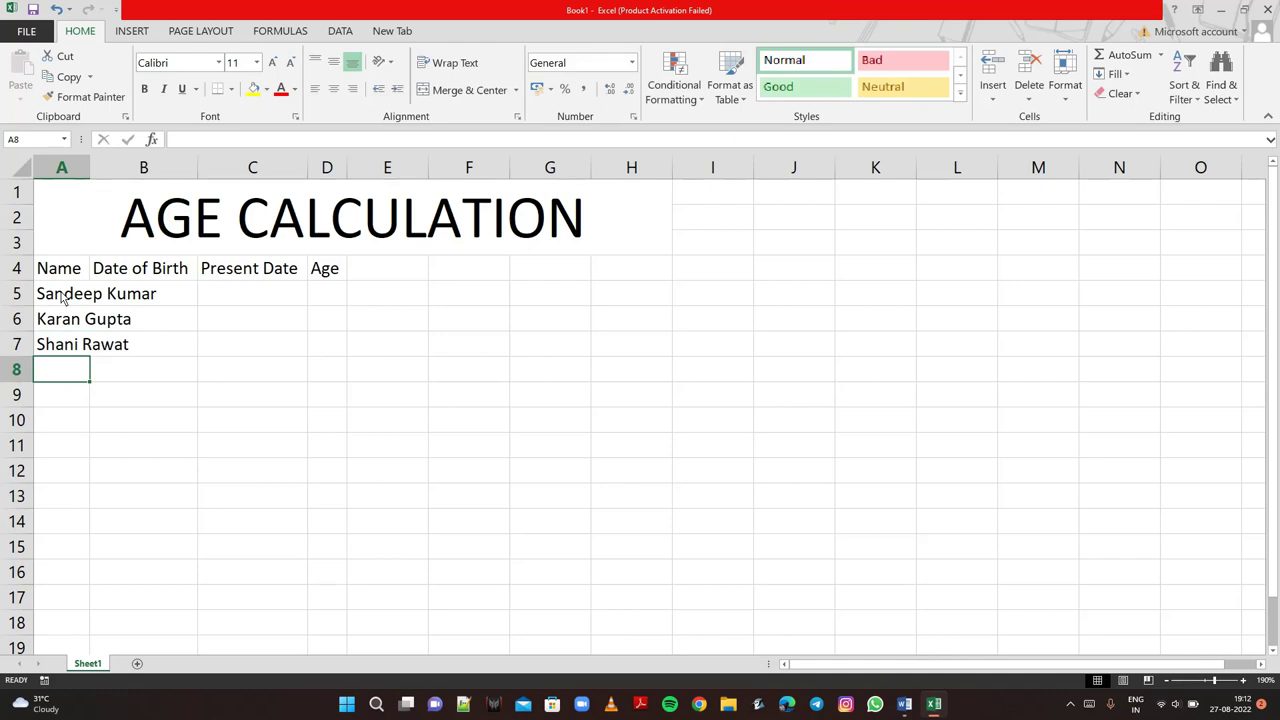
text(As)
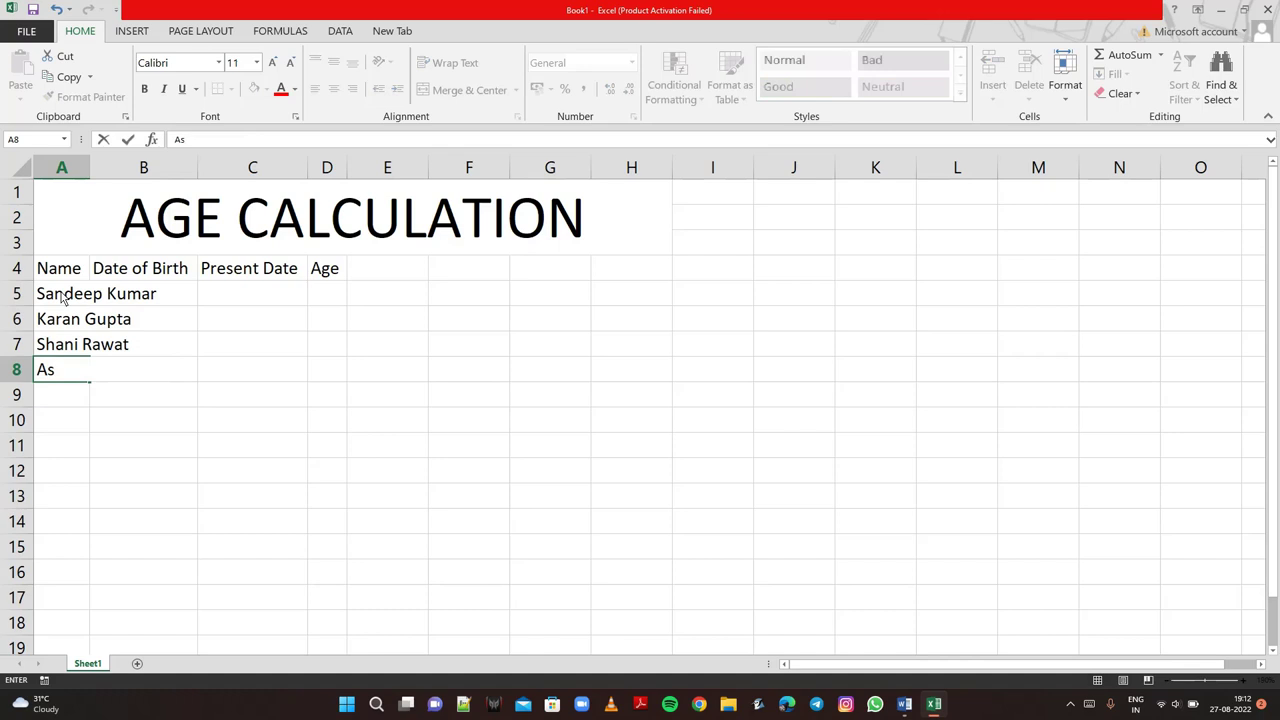
text(hish )
text(Sharm)
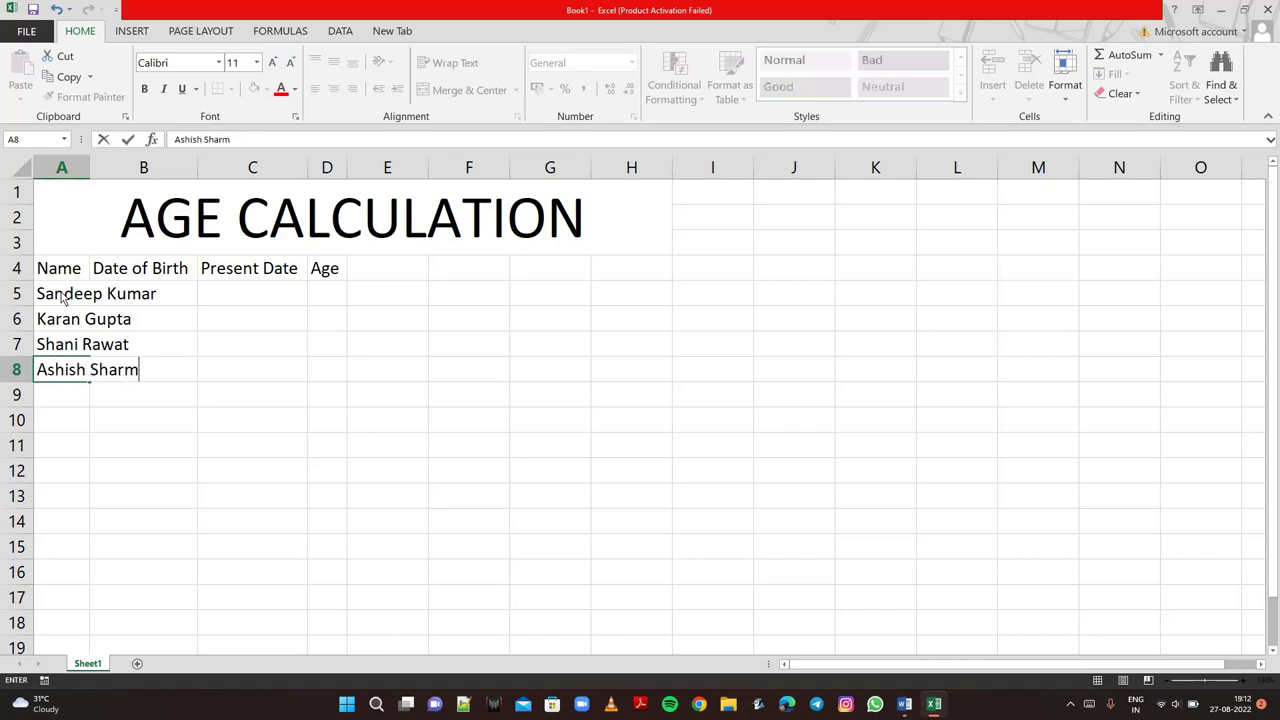
text(a)
key(Return)
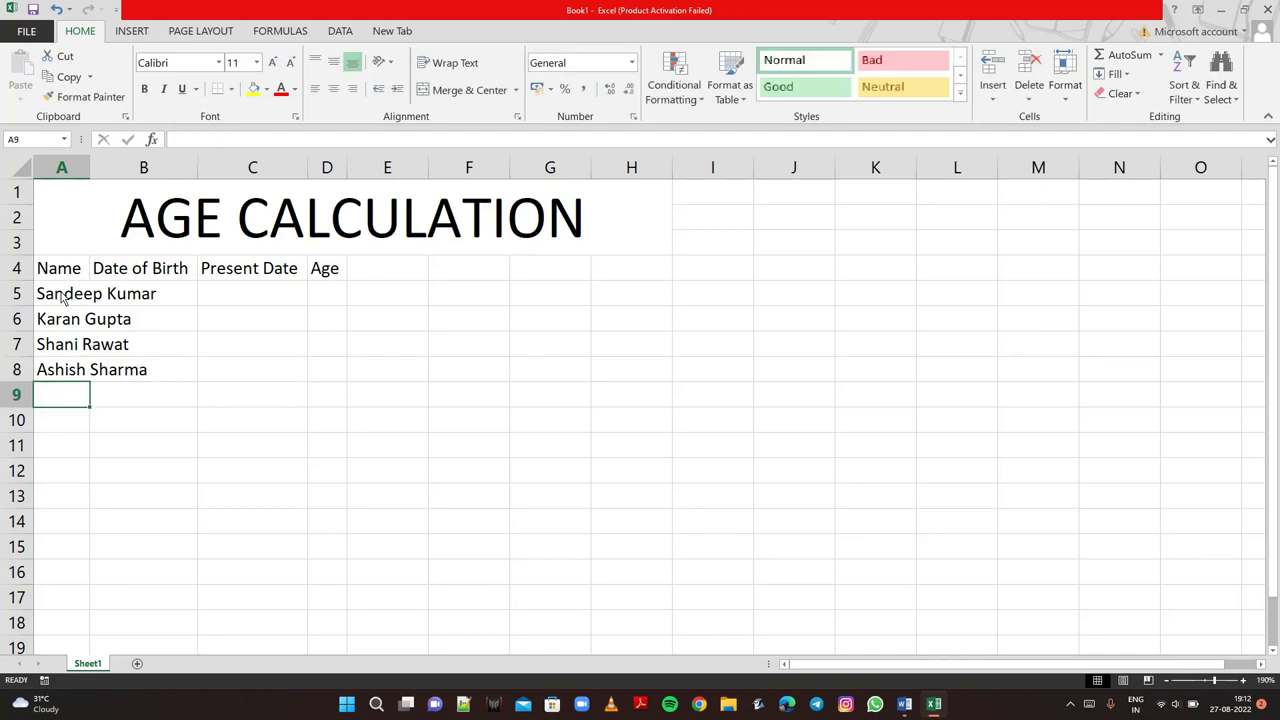
drag(62, 298, 62, 355)
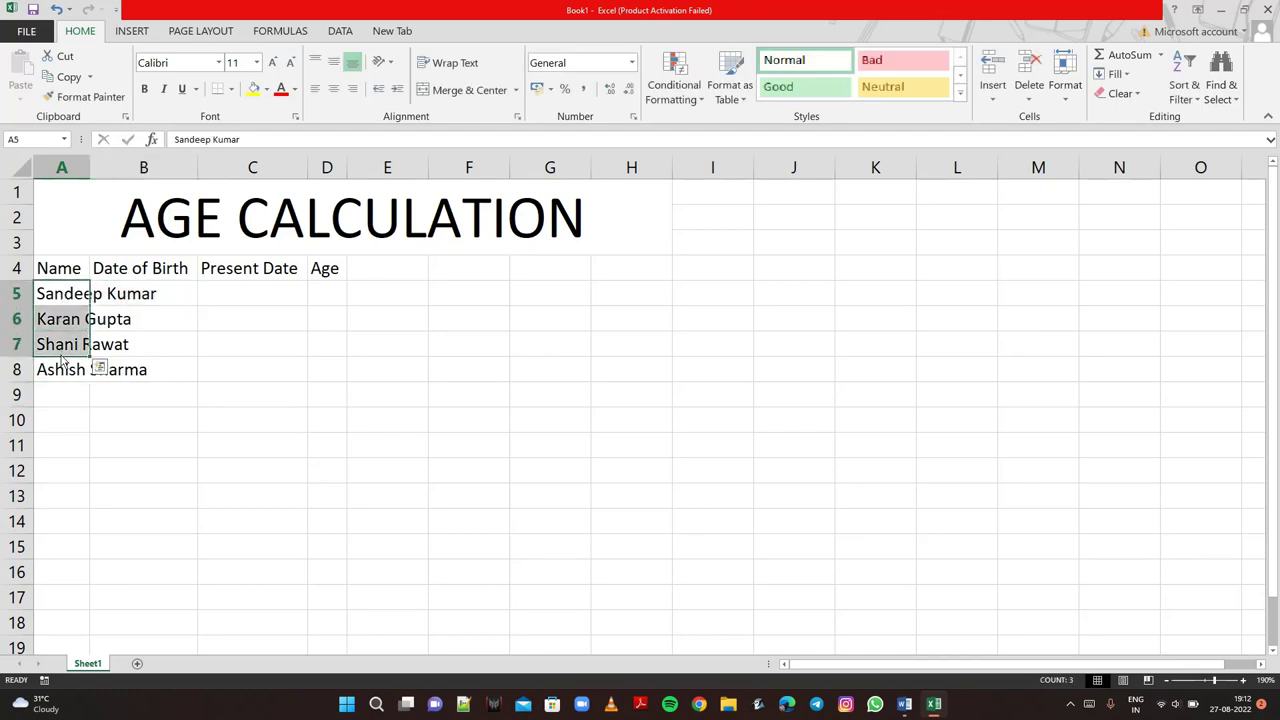
click(67, 396)
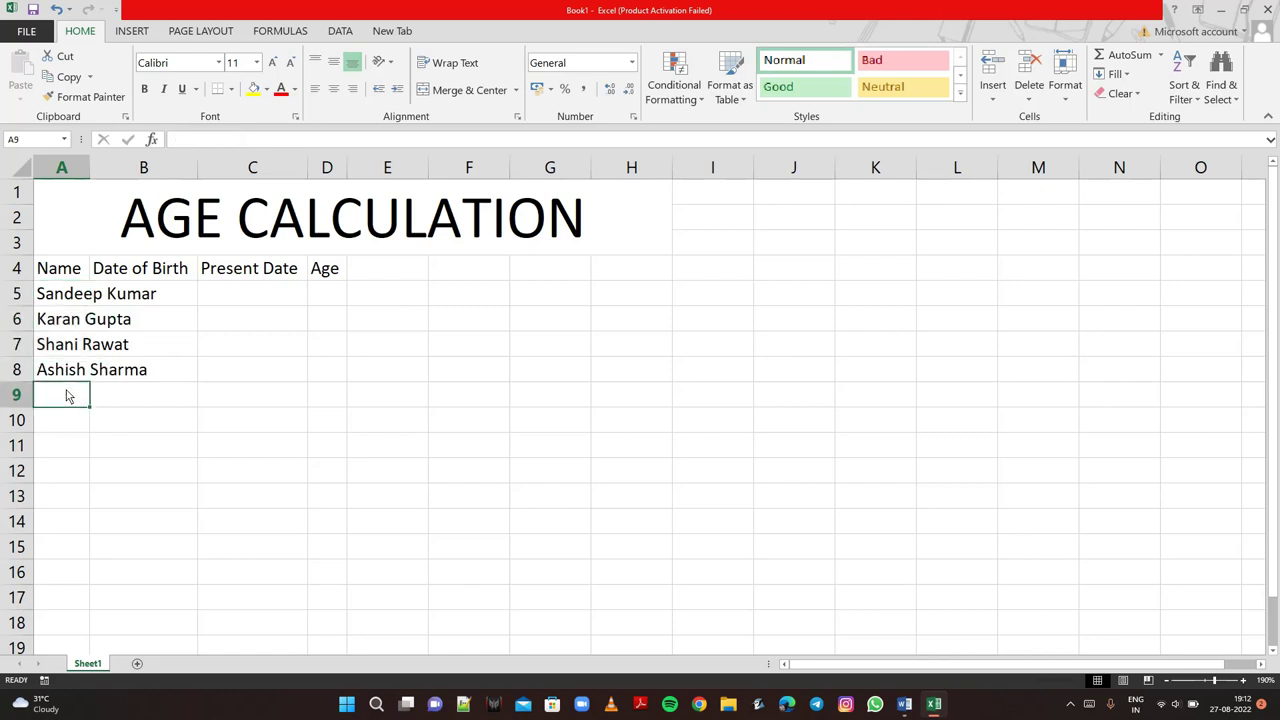
text(Ra)
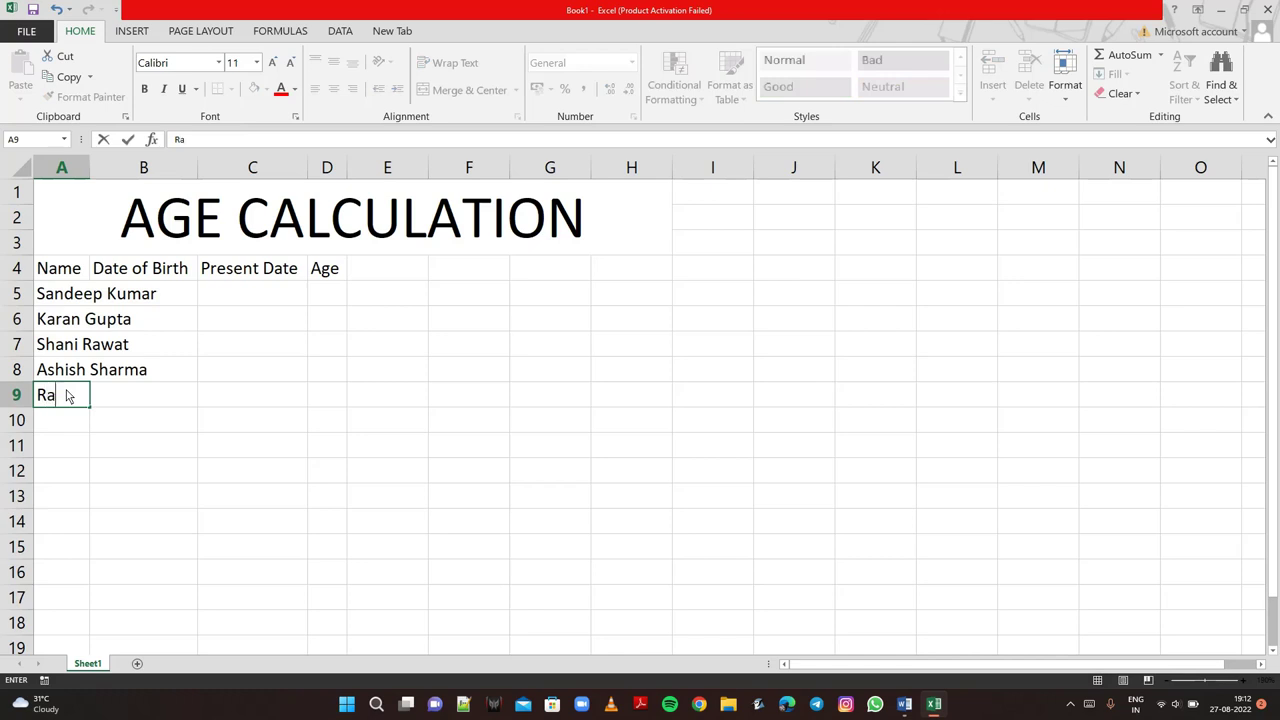
text(ja V)
text(erma)
key(Return)
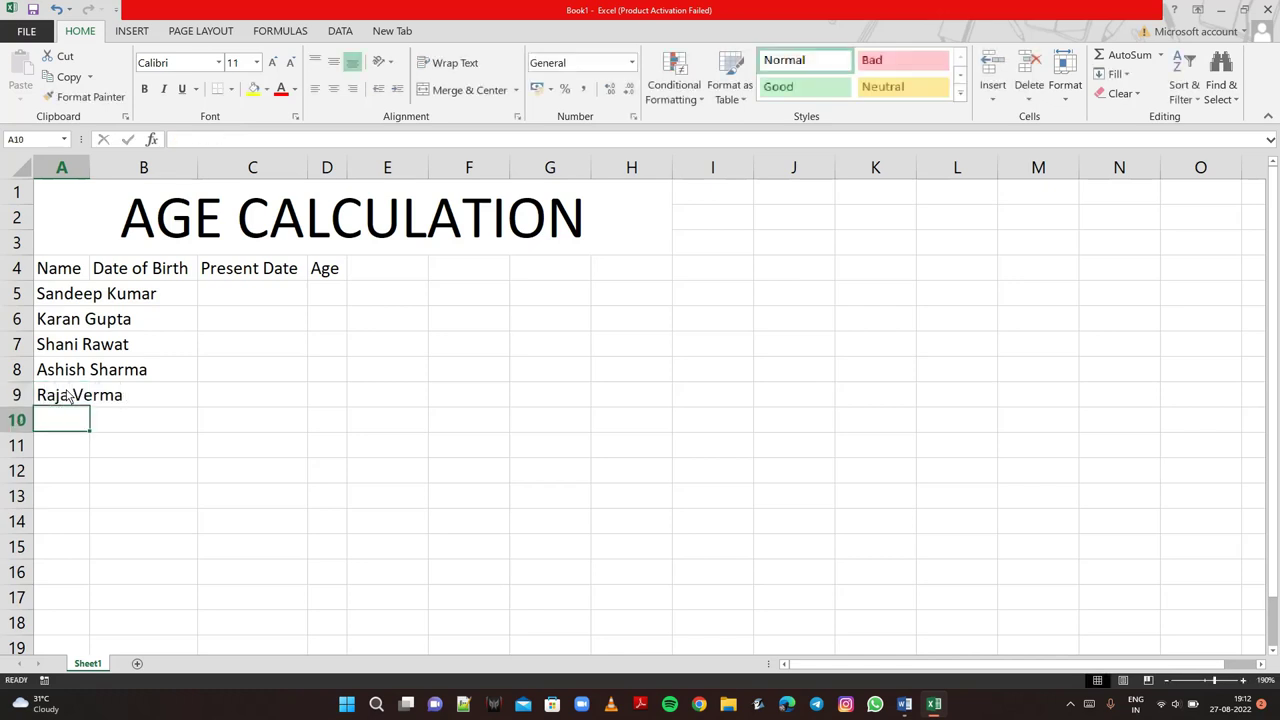
Autofit column A to the longest name and clear an accidental entry in B5
double_click(88, 177)
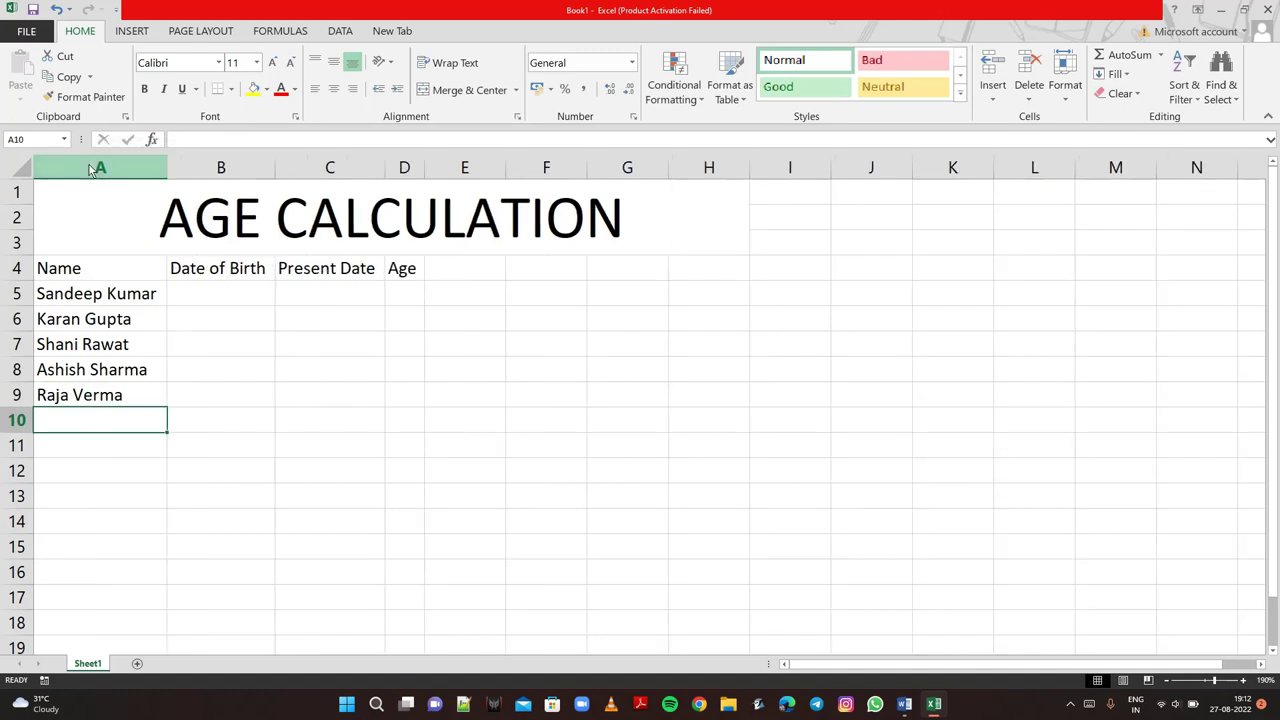
click(218, 299)
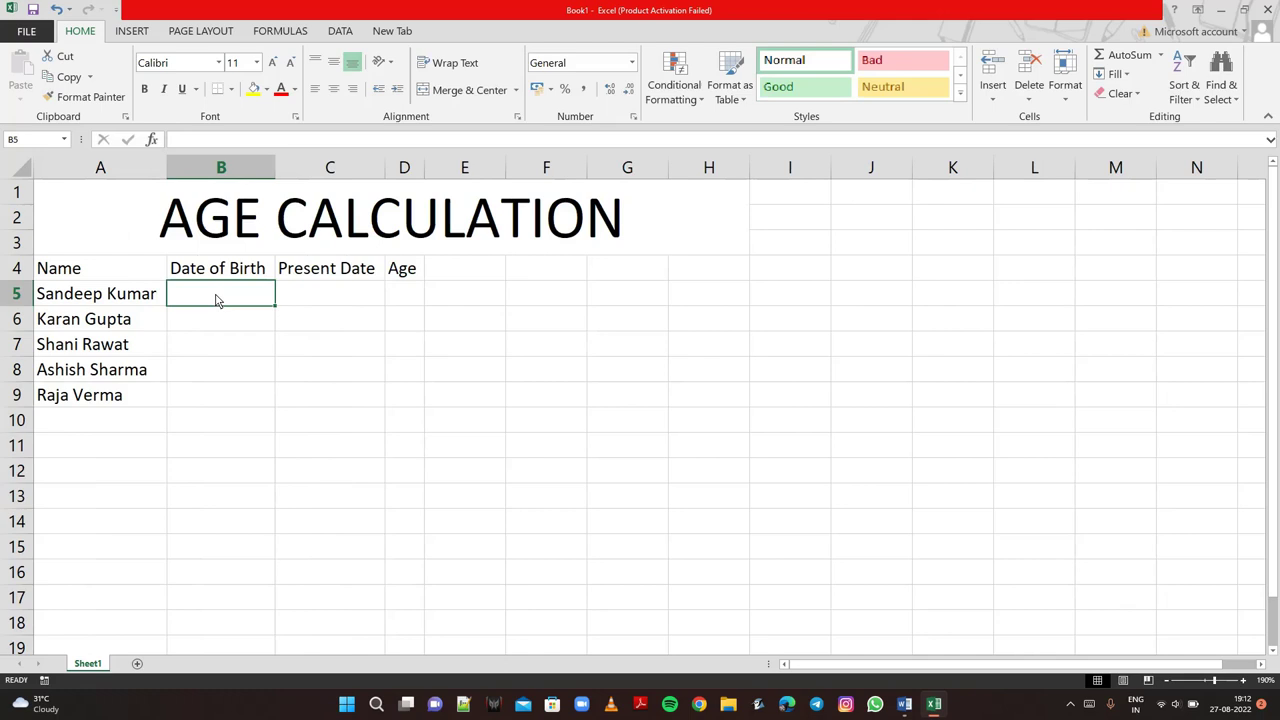
text(-)
click(302, 373)
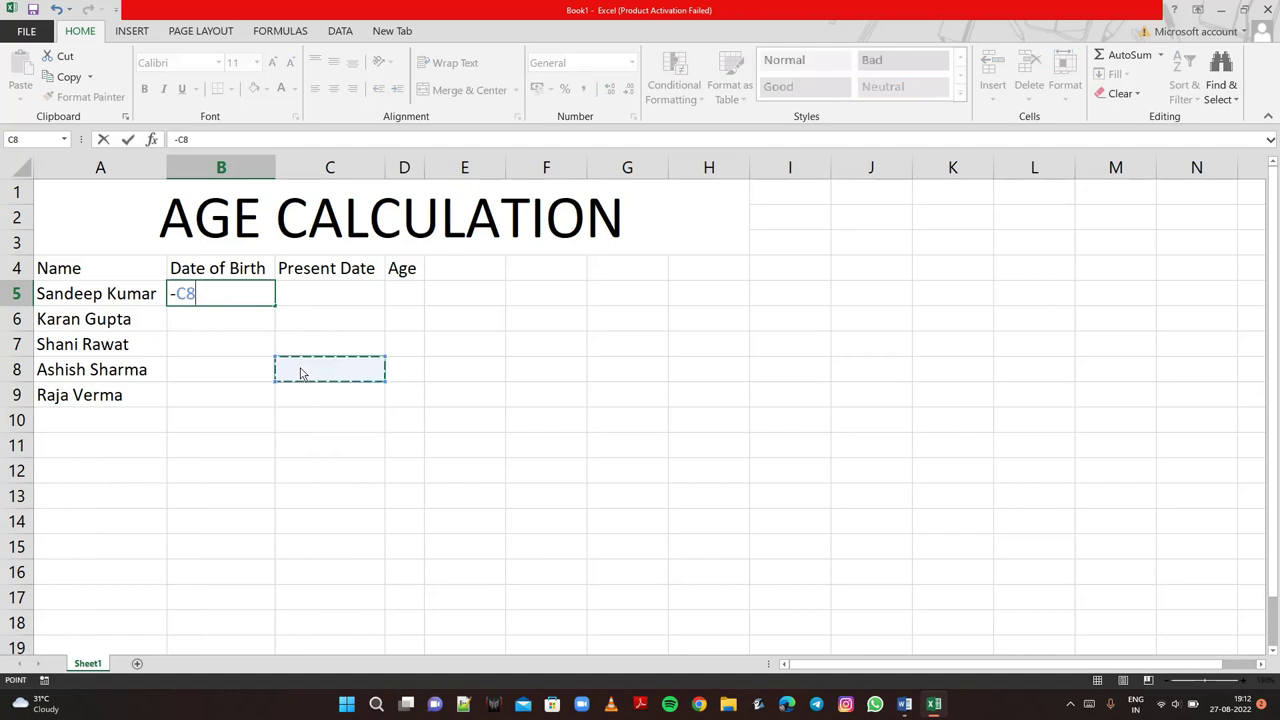
key(BackSpace)
key(BackSpace)
key(BackSpace)
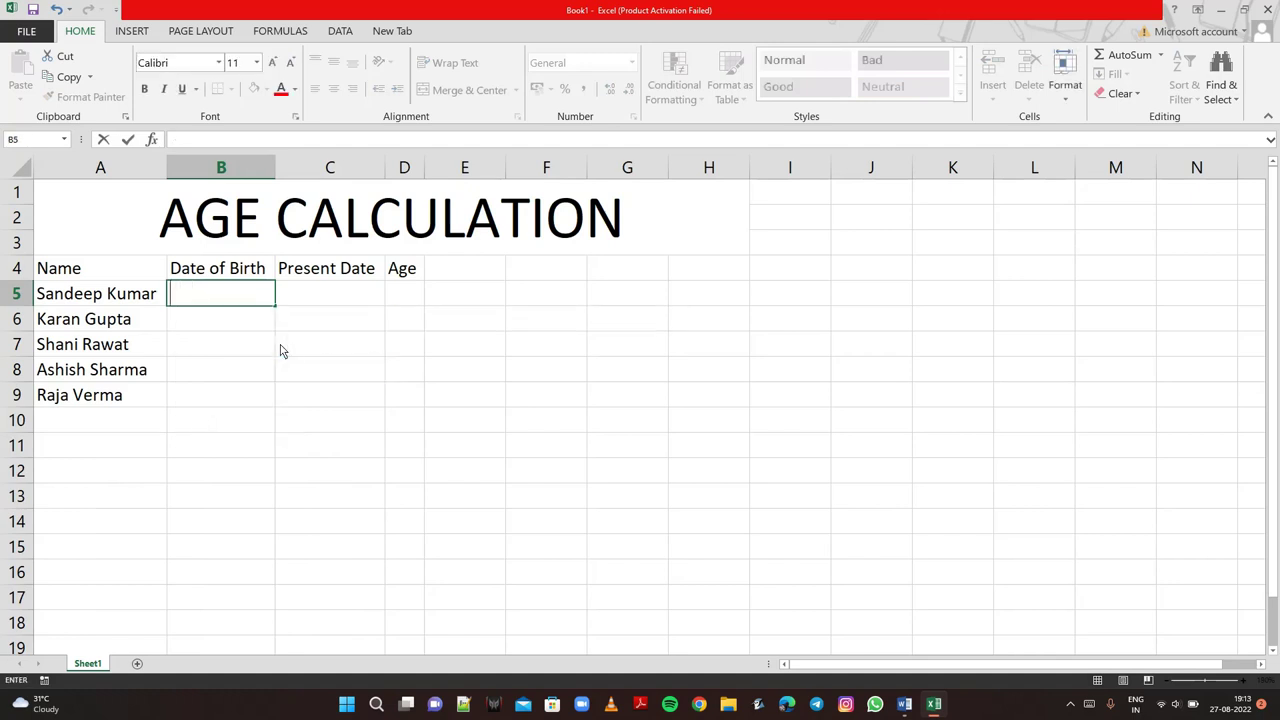
click(308, 342)
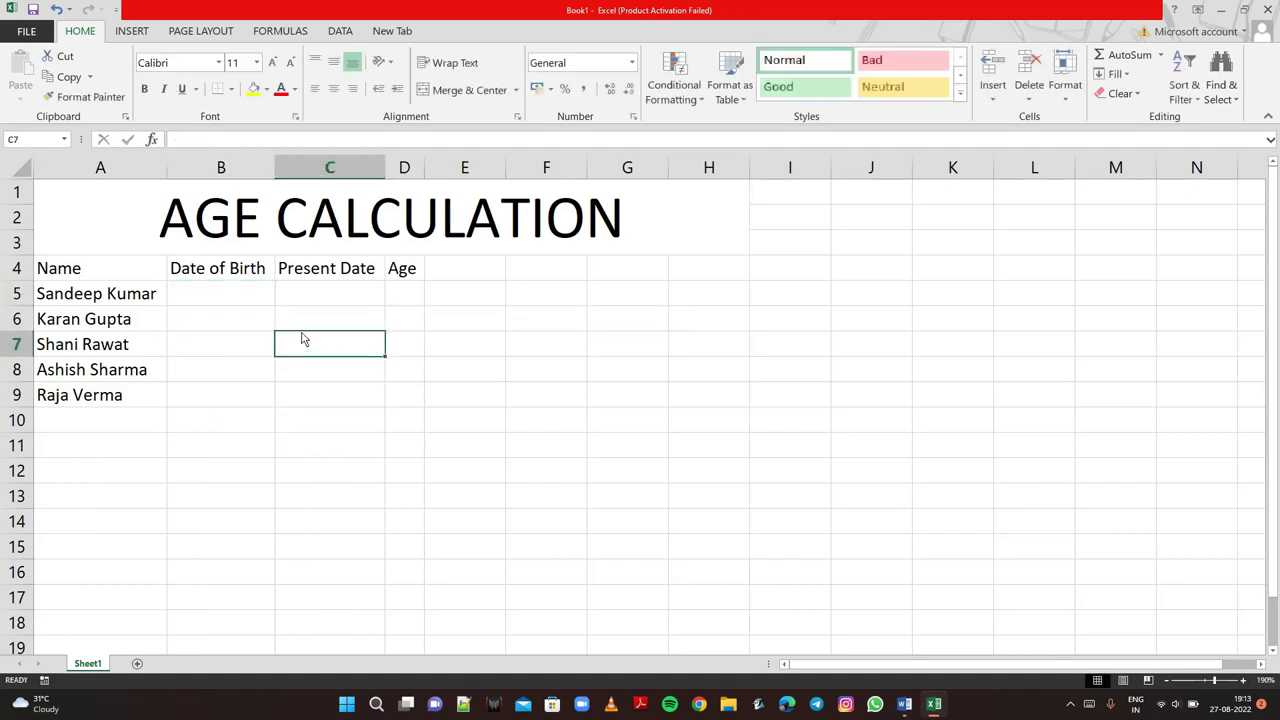
click(247, 302)
Apply the Short Date number format to B5:B9
drag(247, 302, 255, 398)
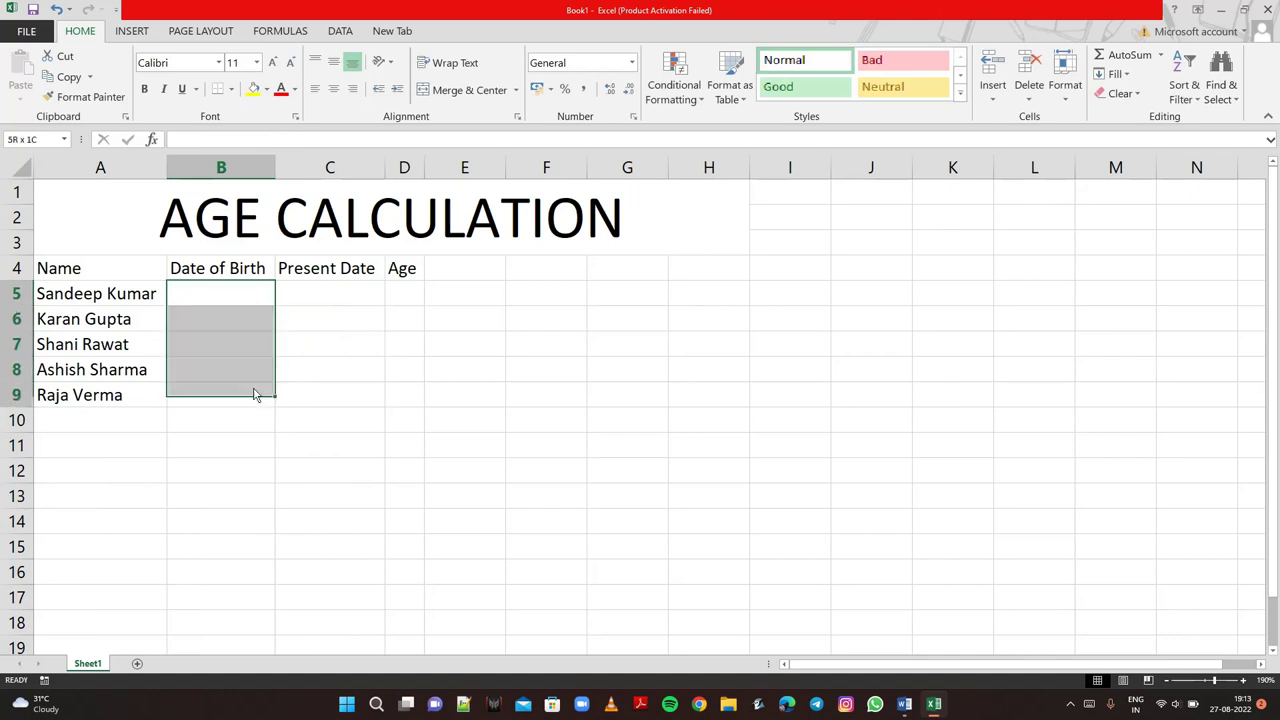
click(631, 62)
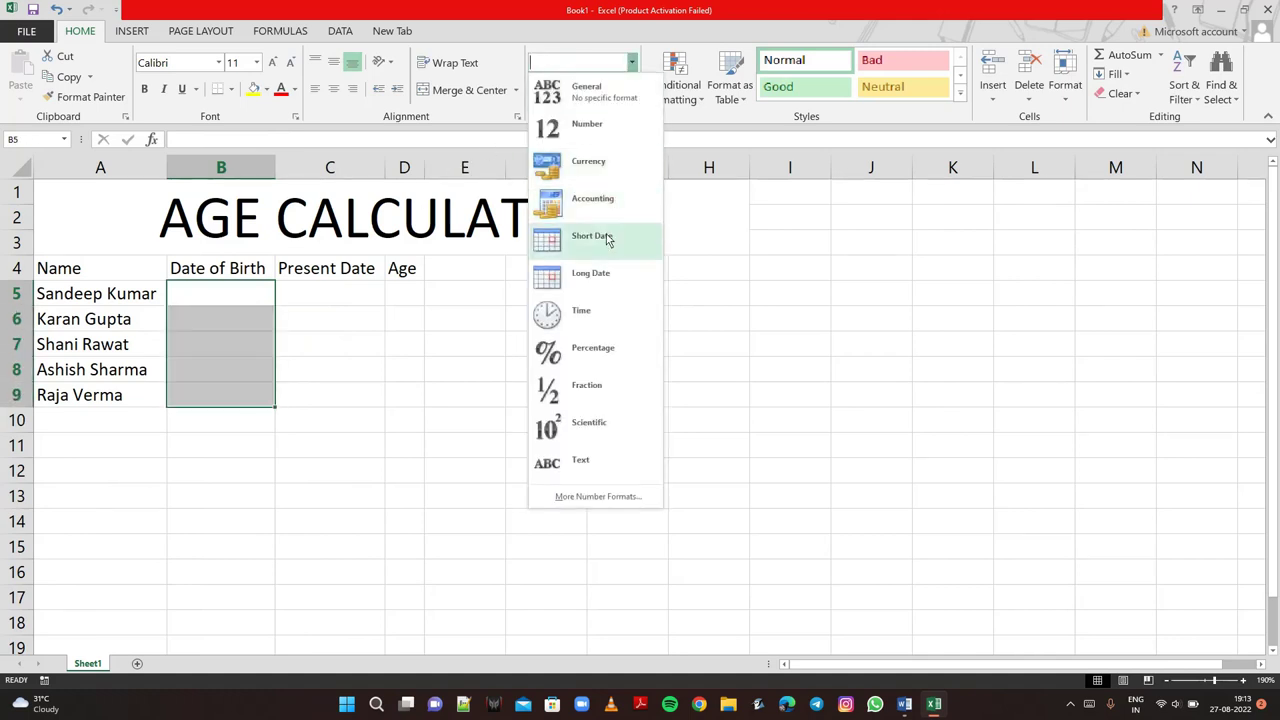
click(607, 240)
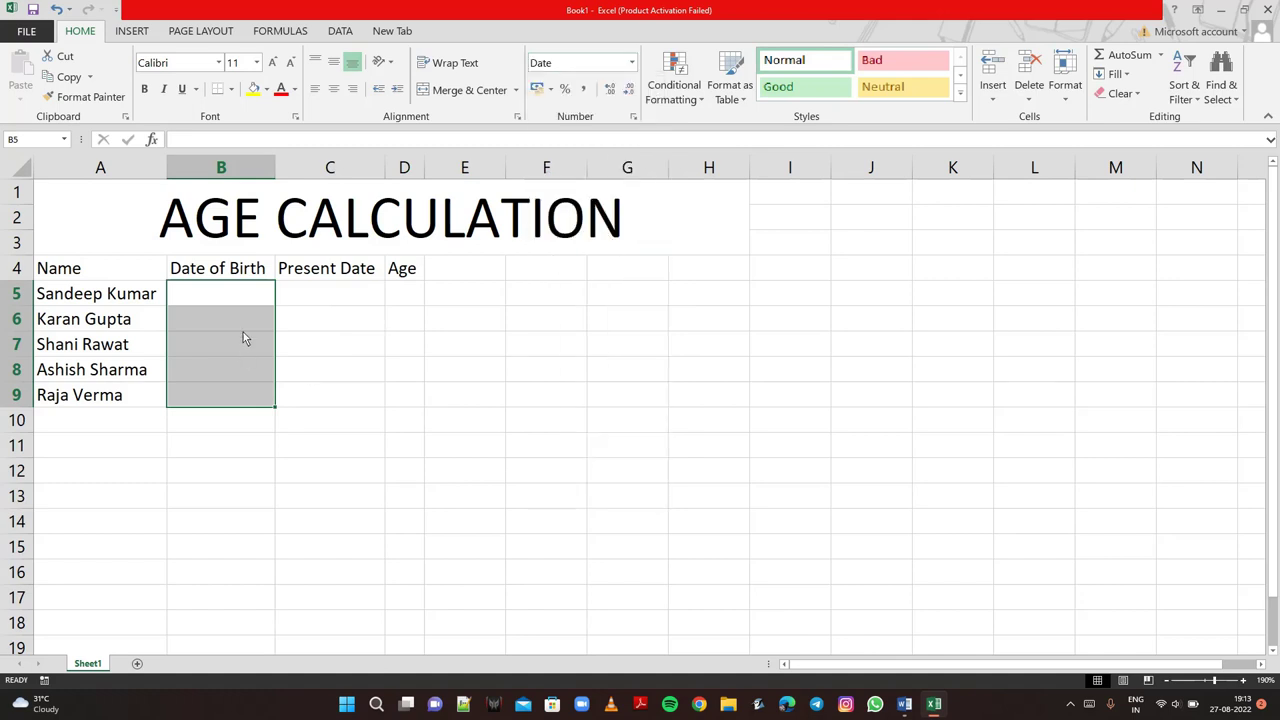
click(222, 298)
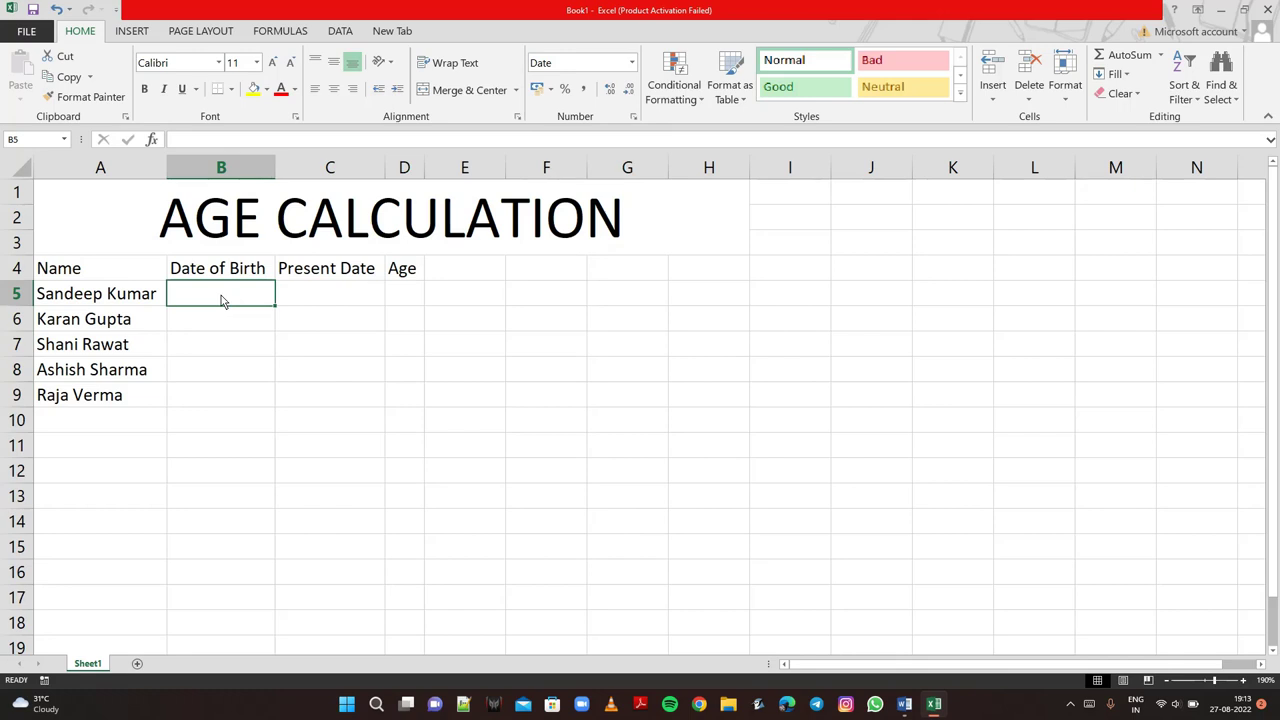
Enter birth dates 2-05-1989 in B5 and 4-4-1877 in B6
text(2-05-19)
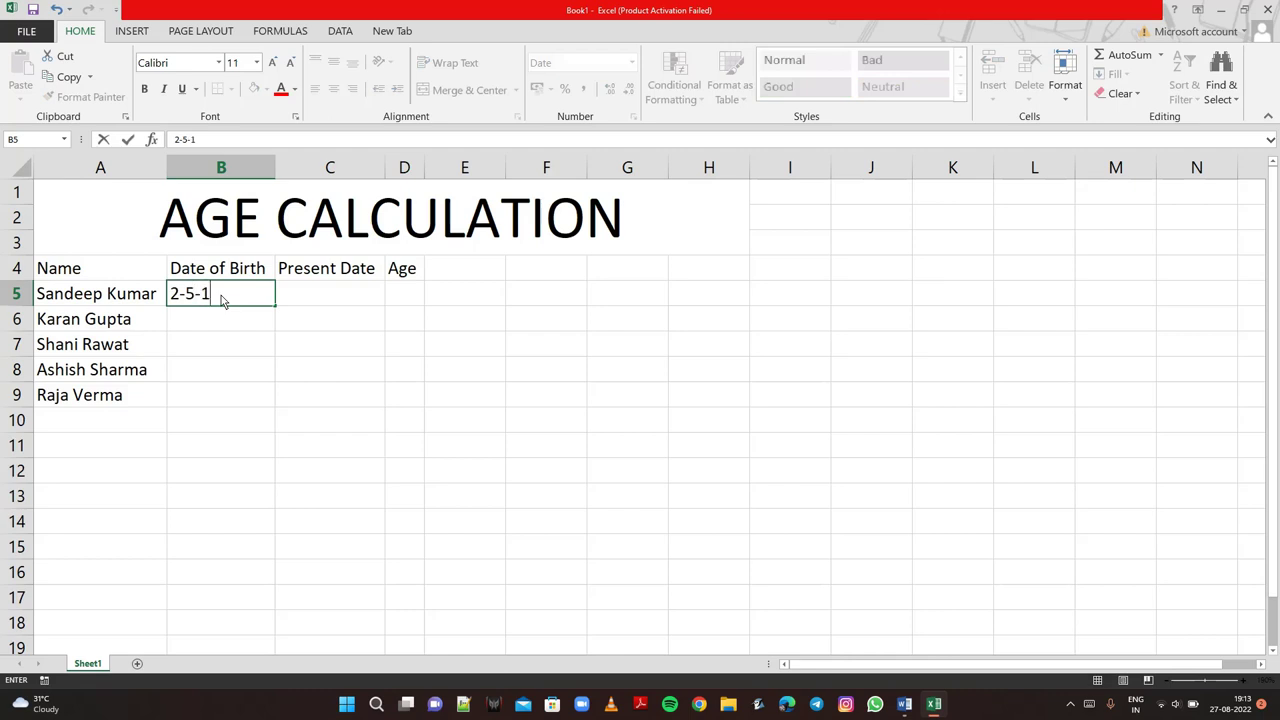
text(89)
key(Return)
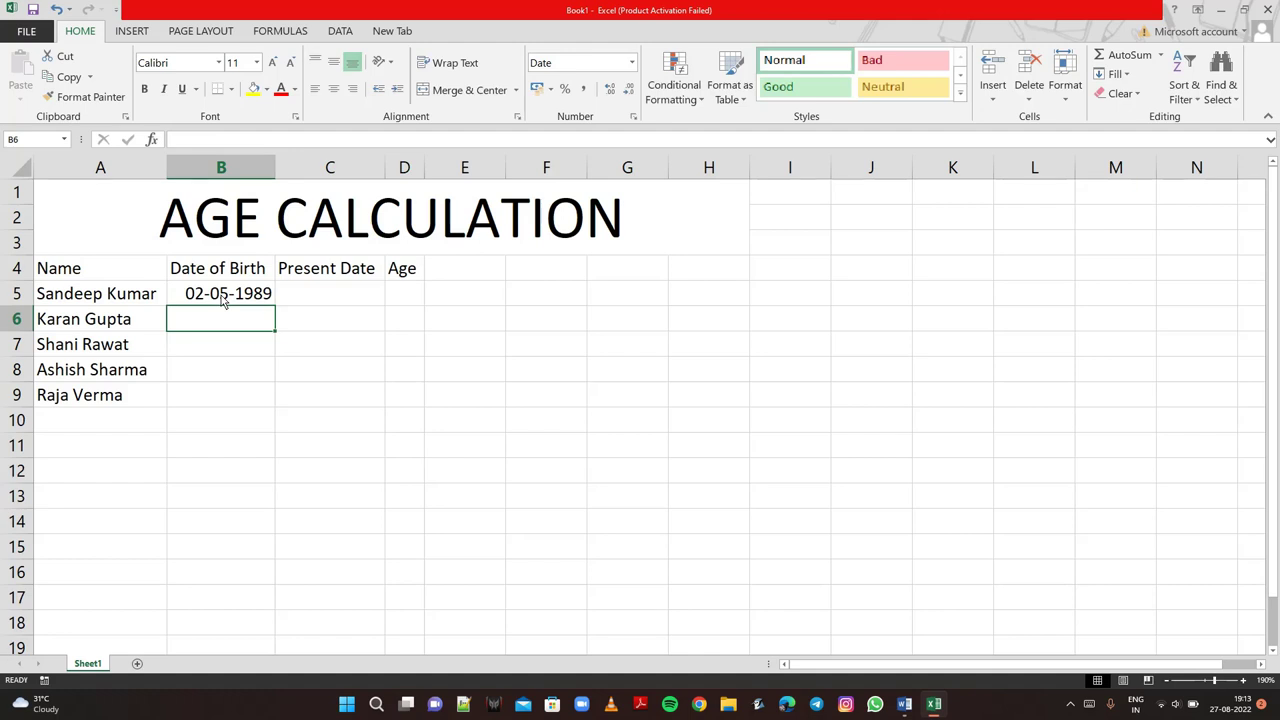
text(4-4-)
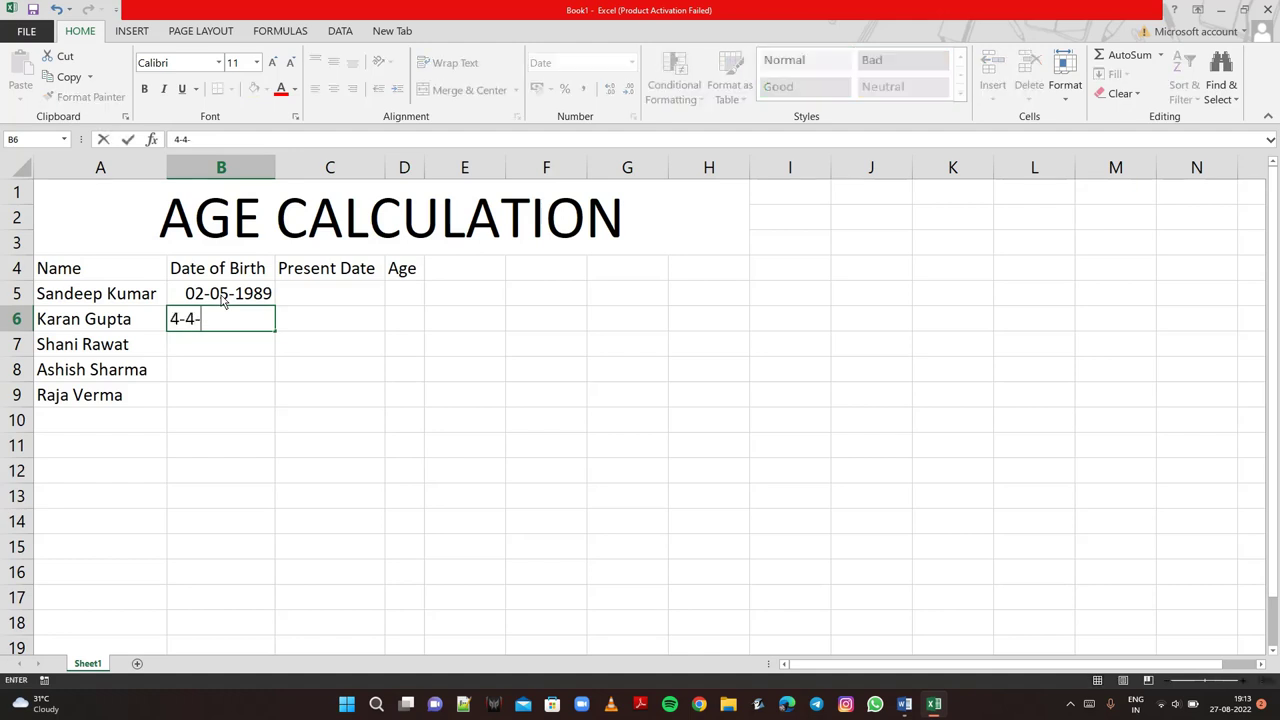
text(18)
text(77)
key(Return)
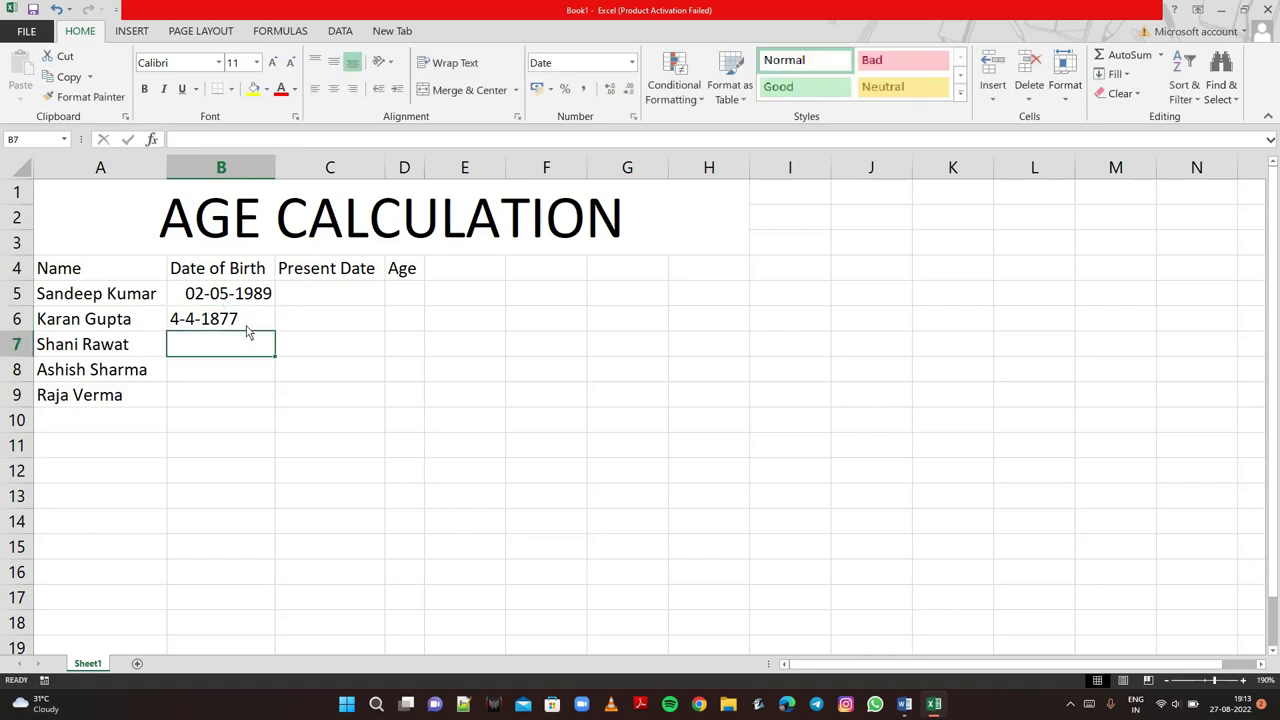
Correct the B6 birth date to 4-4-1897
click(248, 326)
double_click(248, 326)
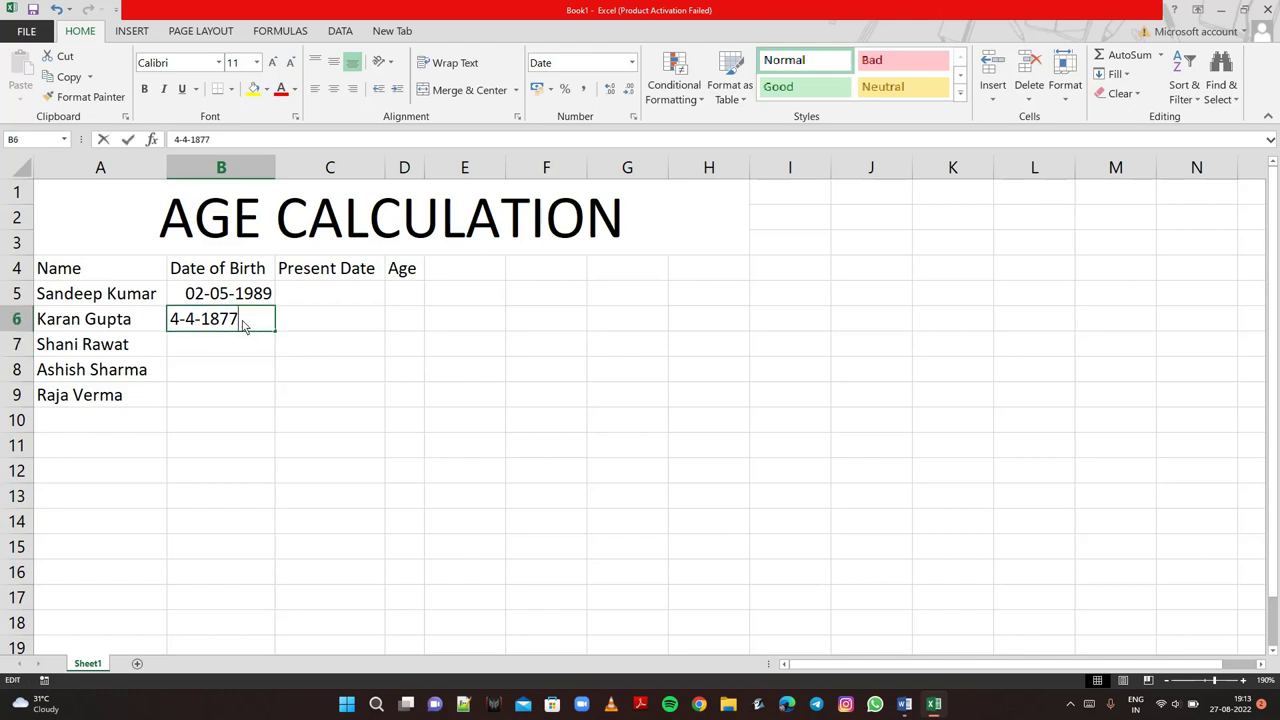
key(BackSpace)
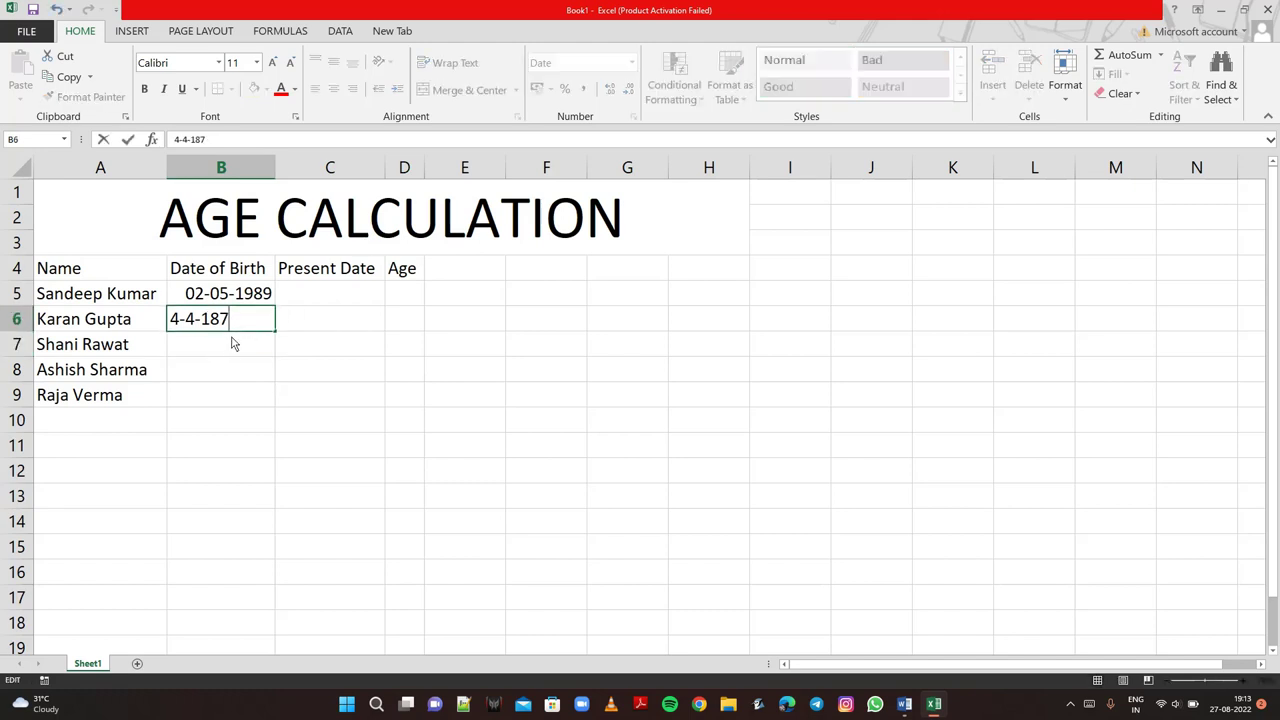
key(BackSpace)
key(BackSpace)
key(BackSpace)
key(BackSpace)
key(BackSpace)
text(2)
key(BackSpace)
text(4-)
text(4-)
text(1897)
Confirm B6, then enter birth dates 5-2-1995, 6-5-2000 and 2-05-1999 in B7:B9
key(Return)
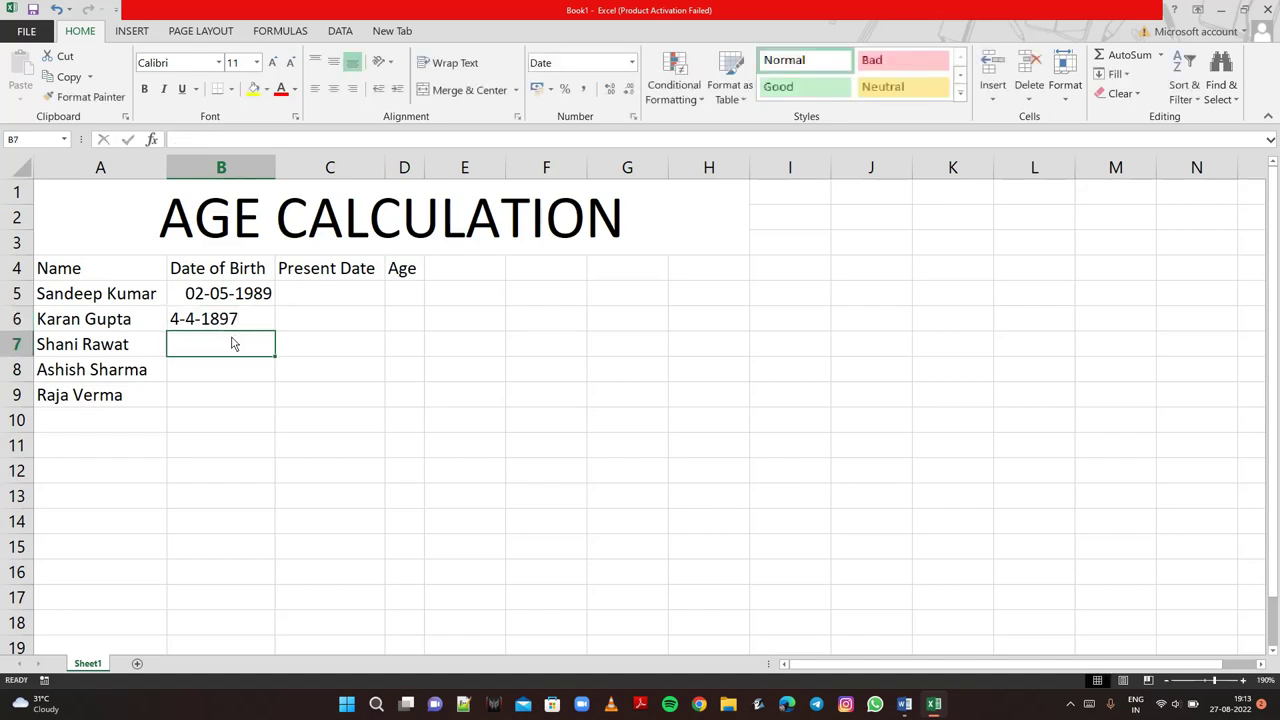
text(5-)
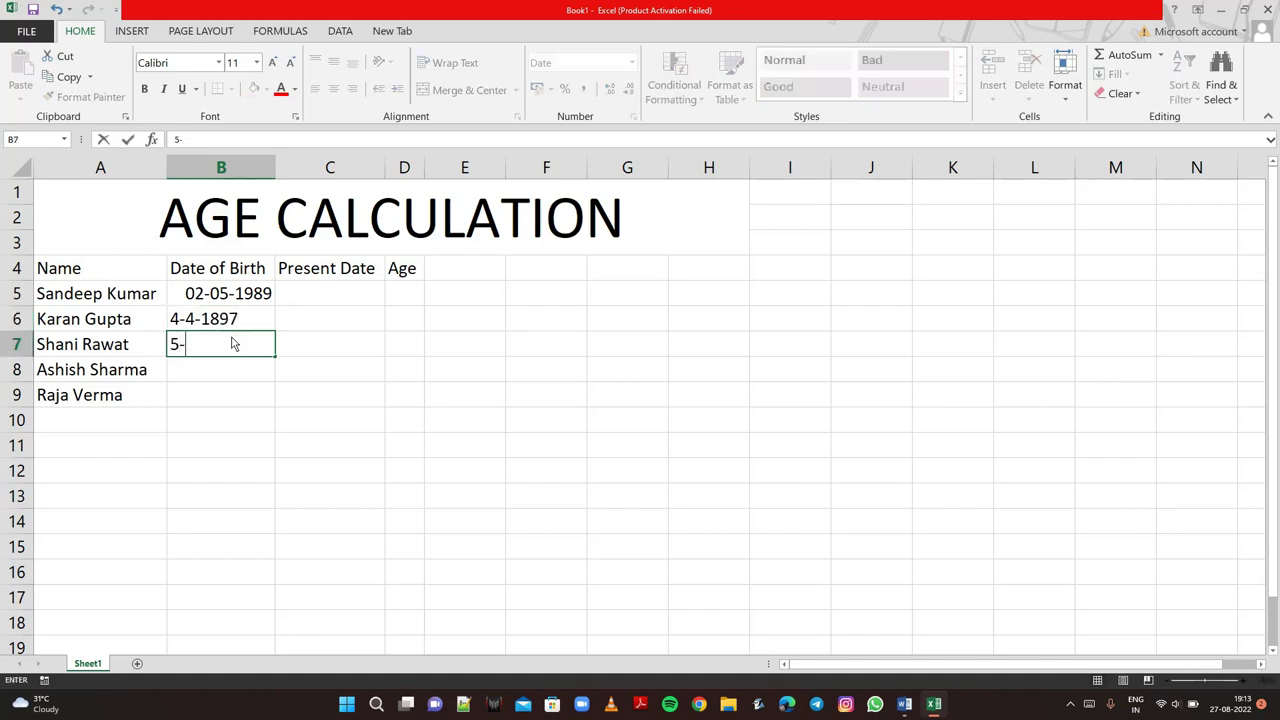
text(2-)
text(19)
text(95)
key(Return)
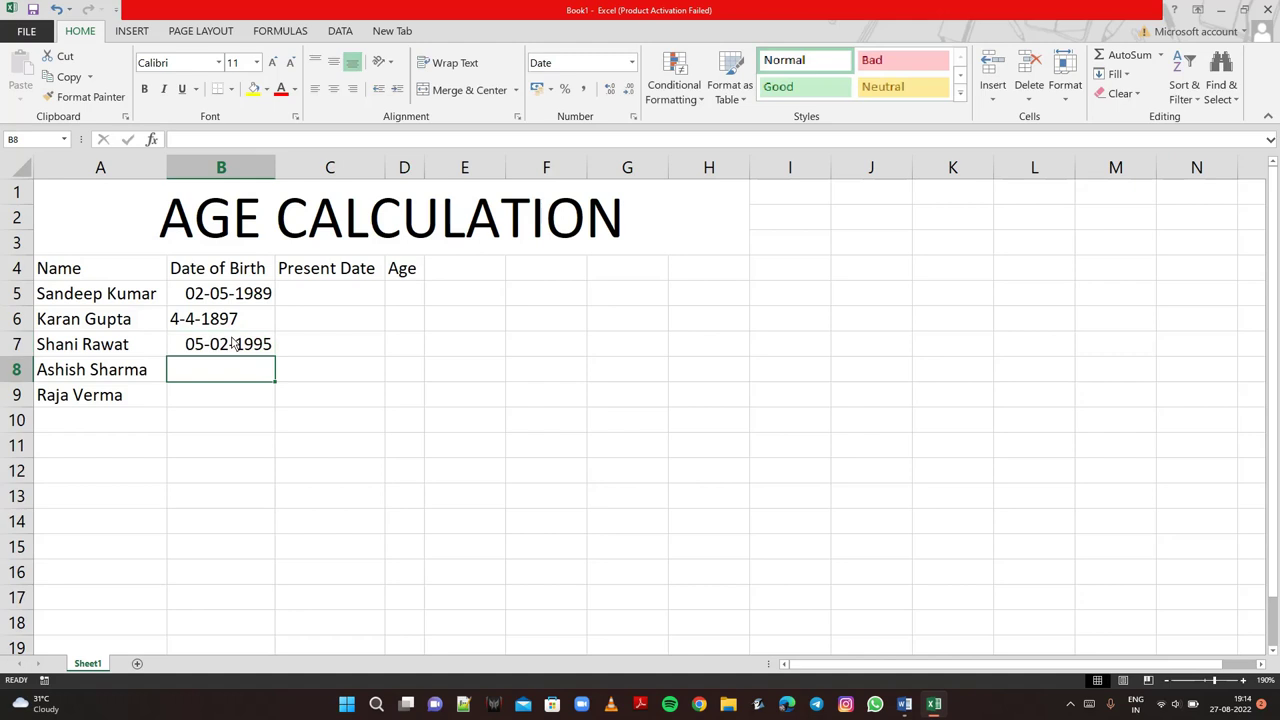
text(6-)
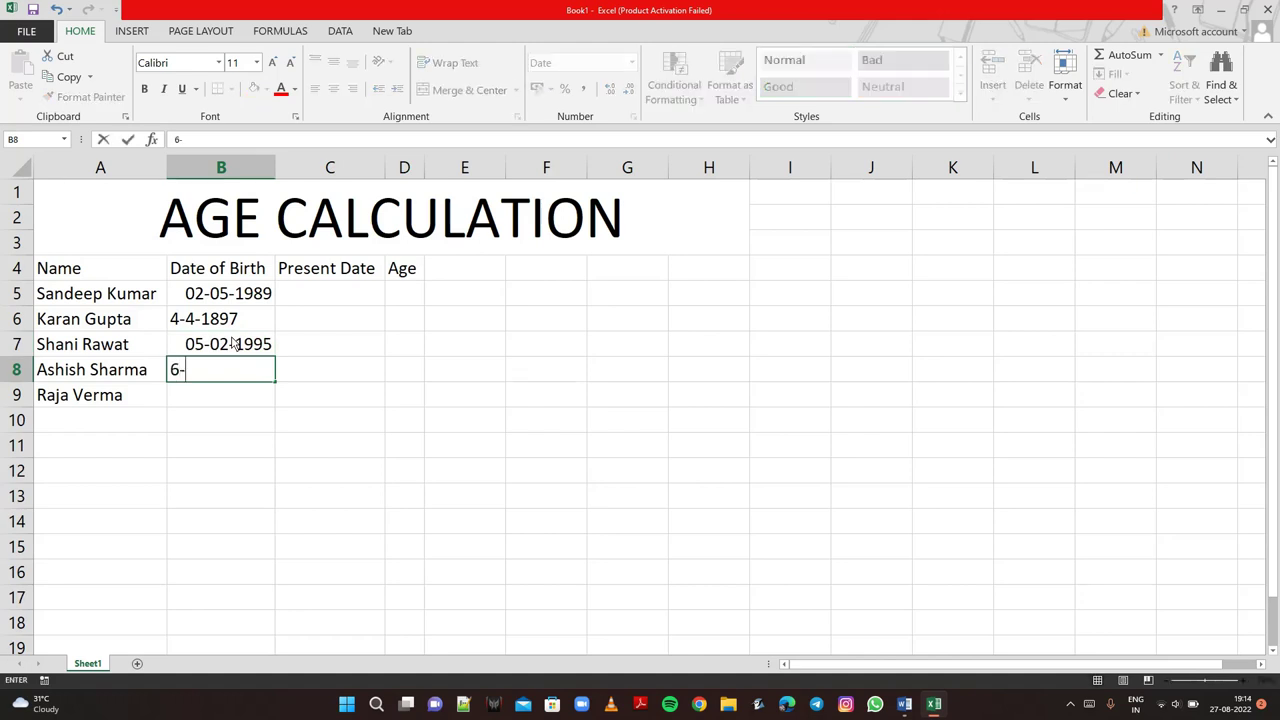
text(5-)
text(2000)
key(Return)
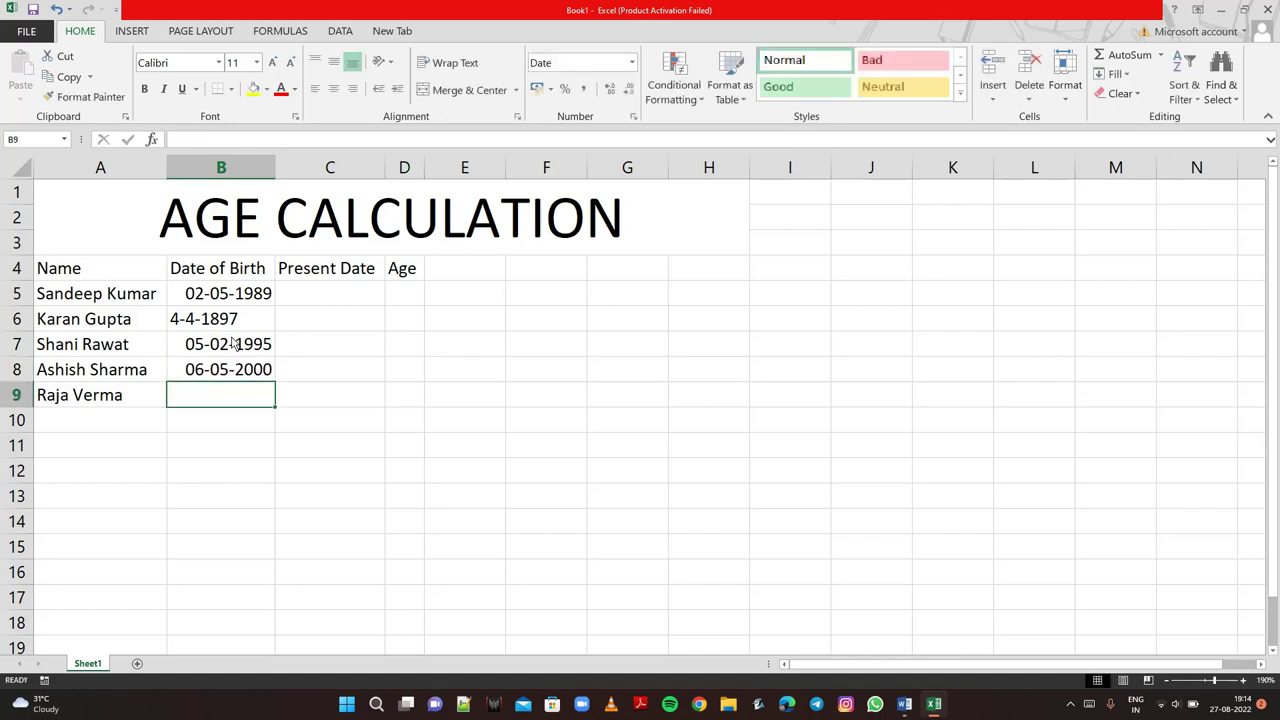
text(2)
text(-05)
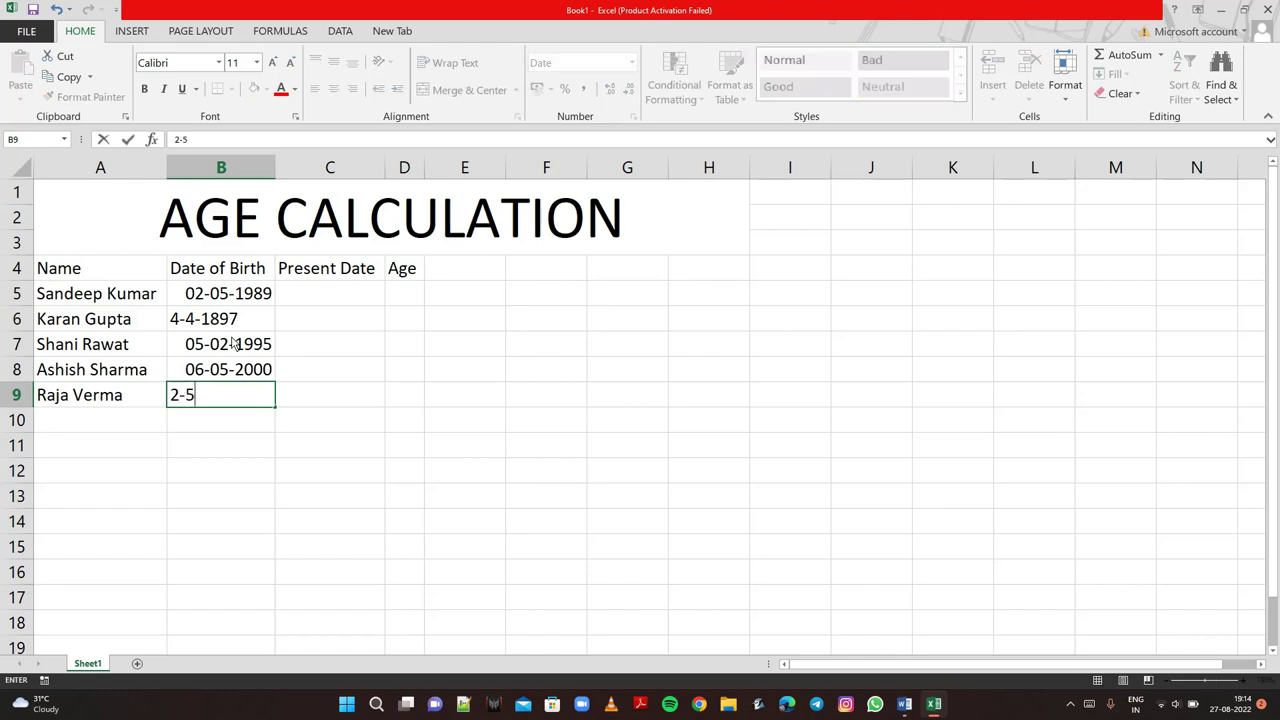
text(-19)
text(99)
key(Return)
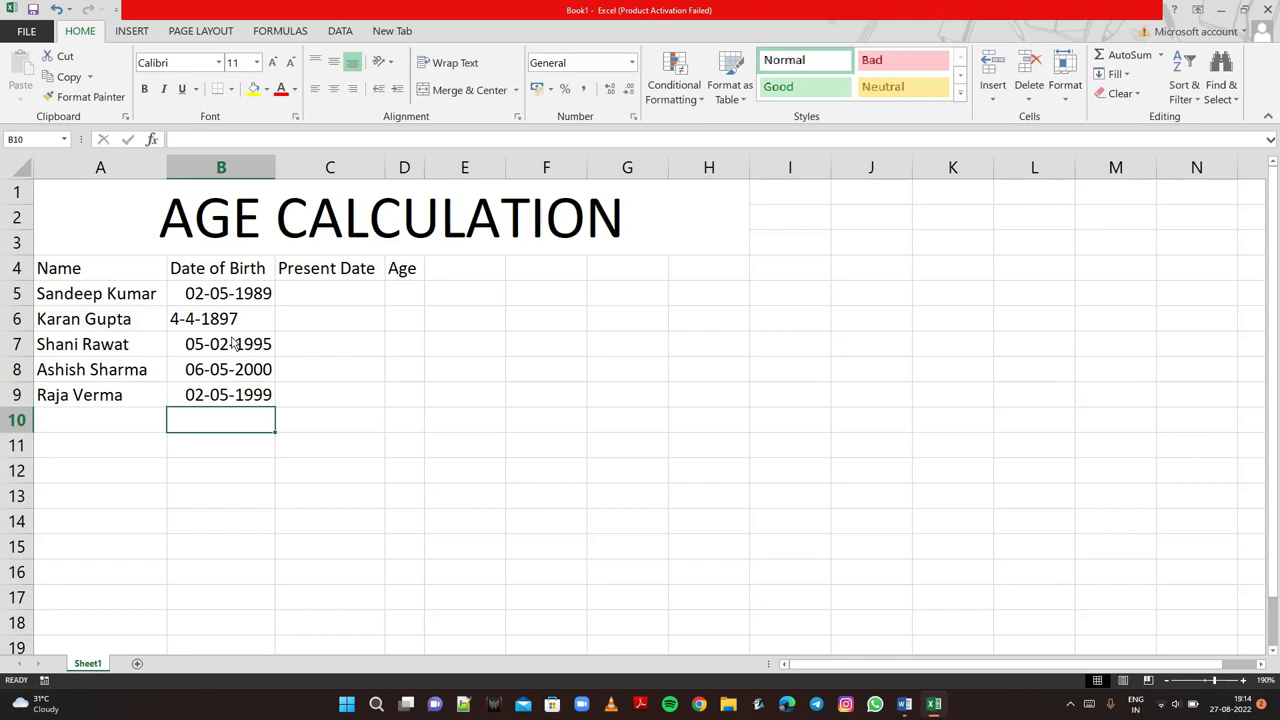
click(257, 320)
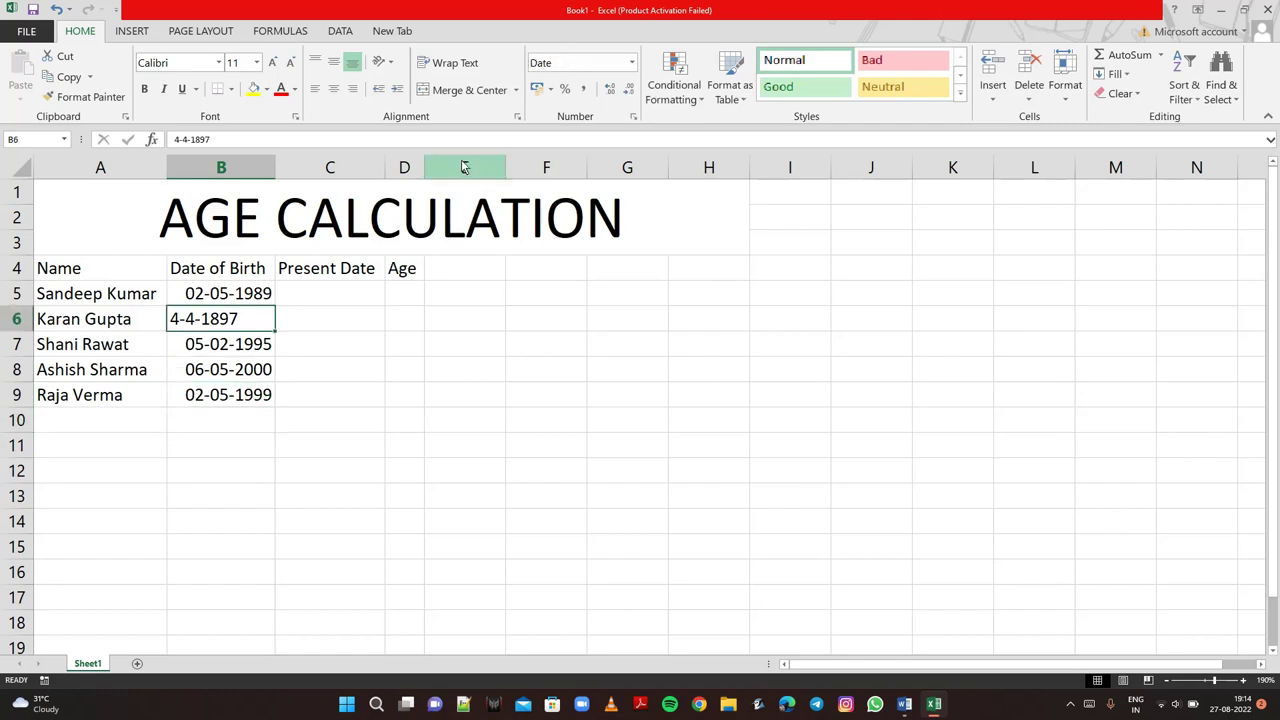
double_click(257, 318)
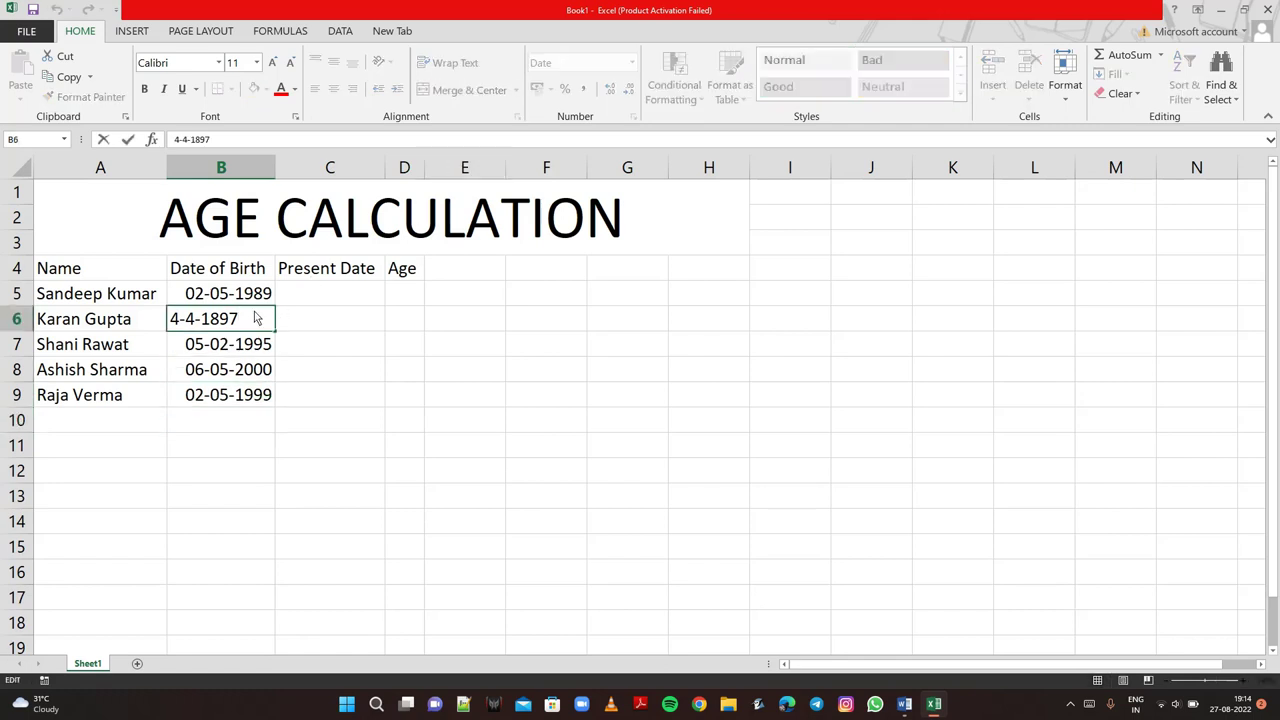
key(BackSpace)
key(BackSpace)
key(BackSpace)
key(BackSpace)
key(BackSpace)
key(BackSpace)
key(BackSpace)
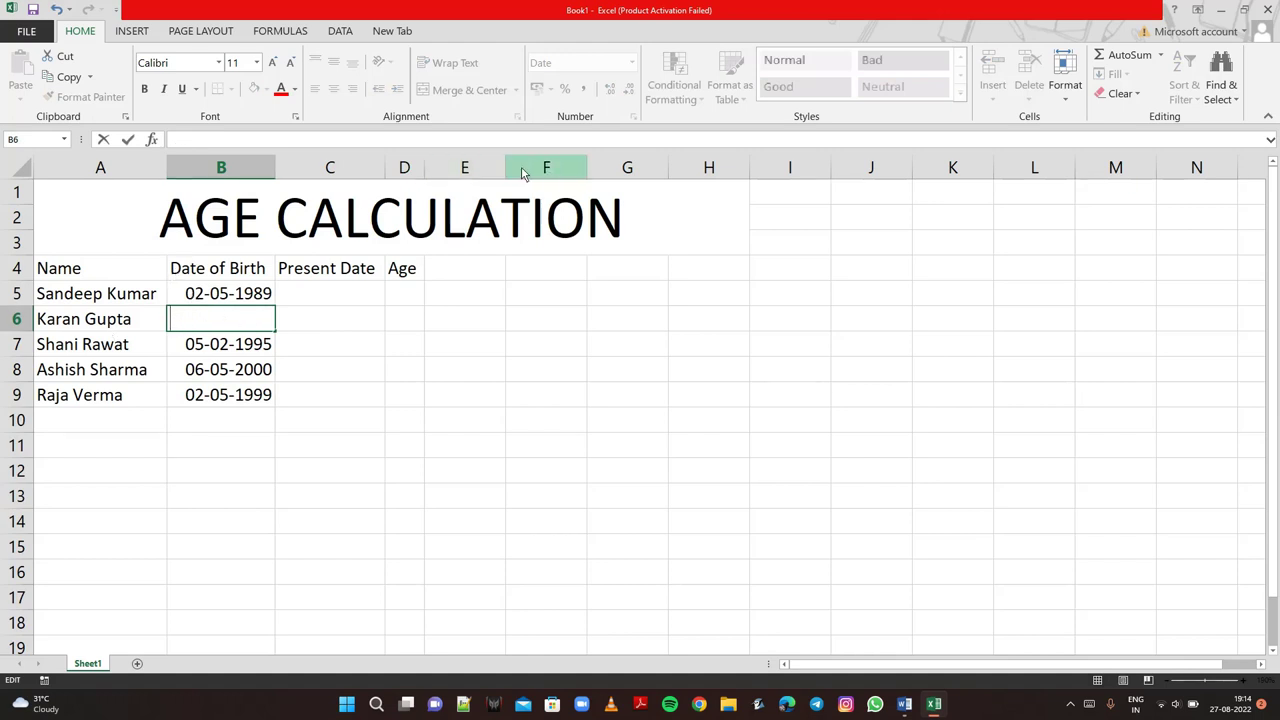
click(352, 316)
click(254, 320)
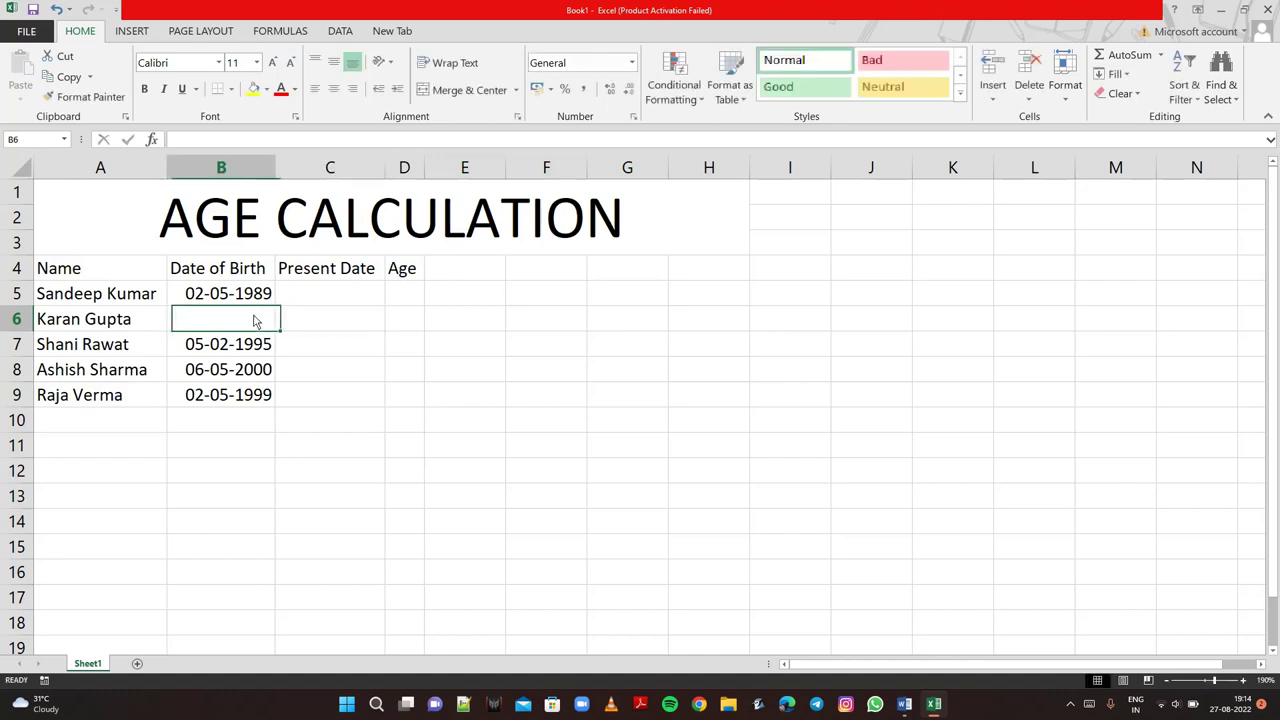
click(631, 62)
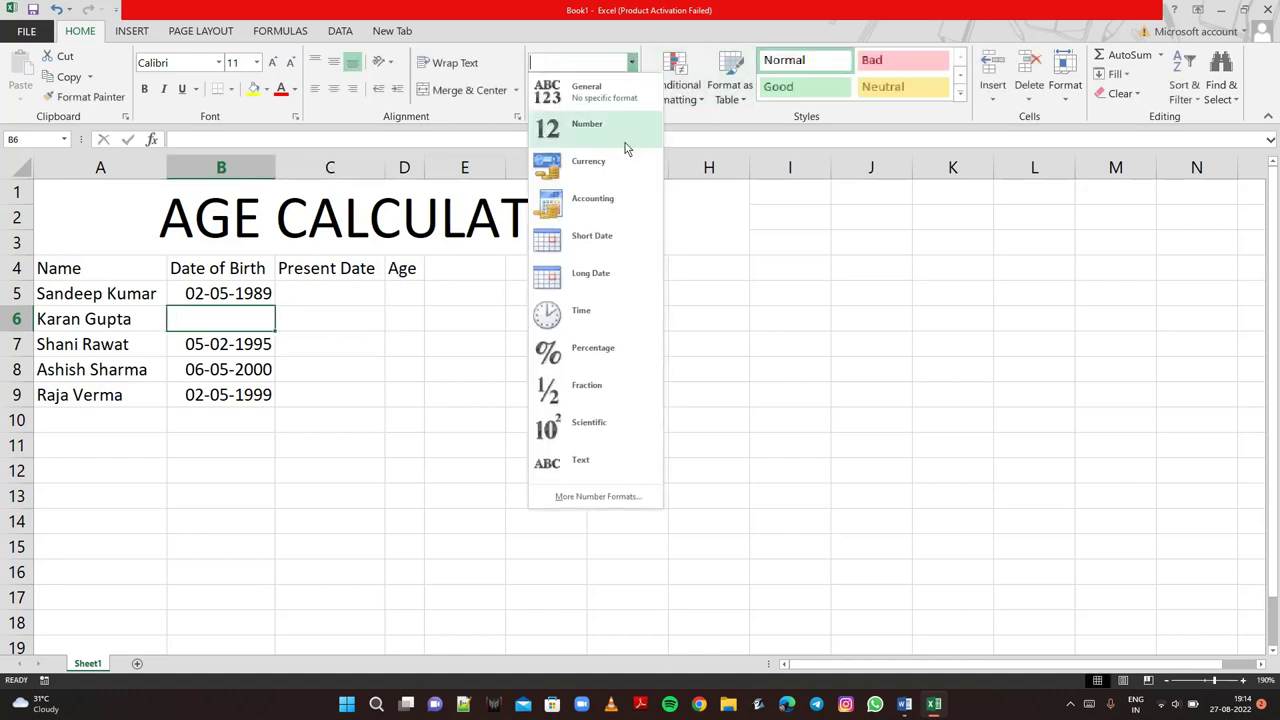
click(605, 255)
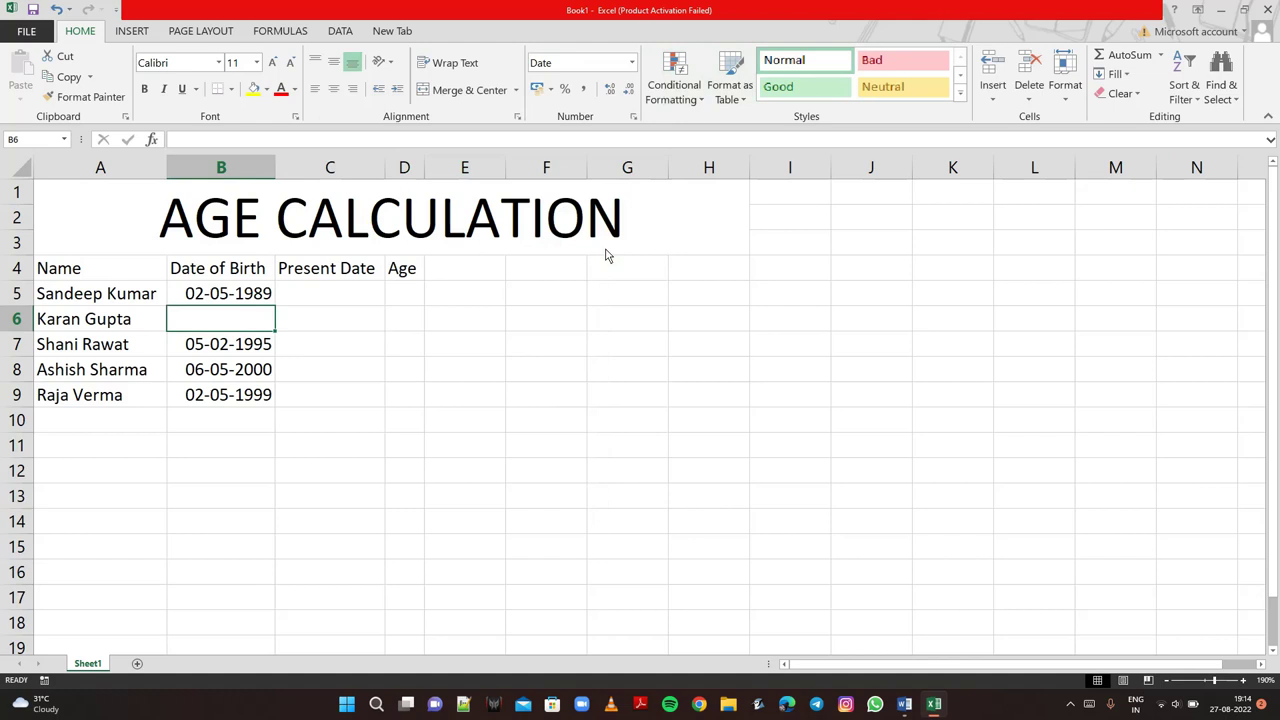
text(6)
text(-02)
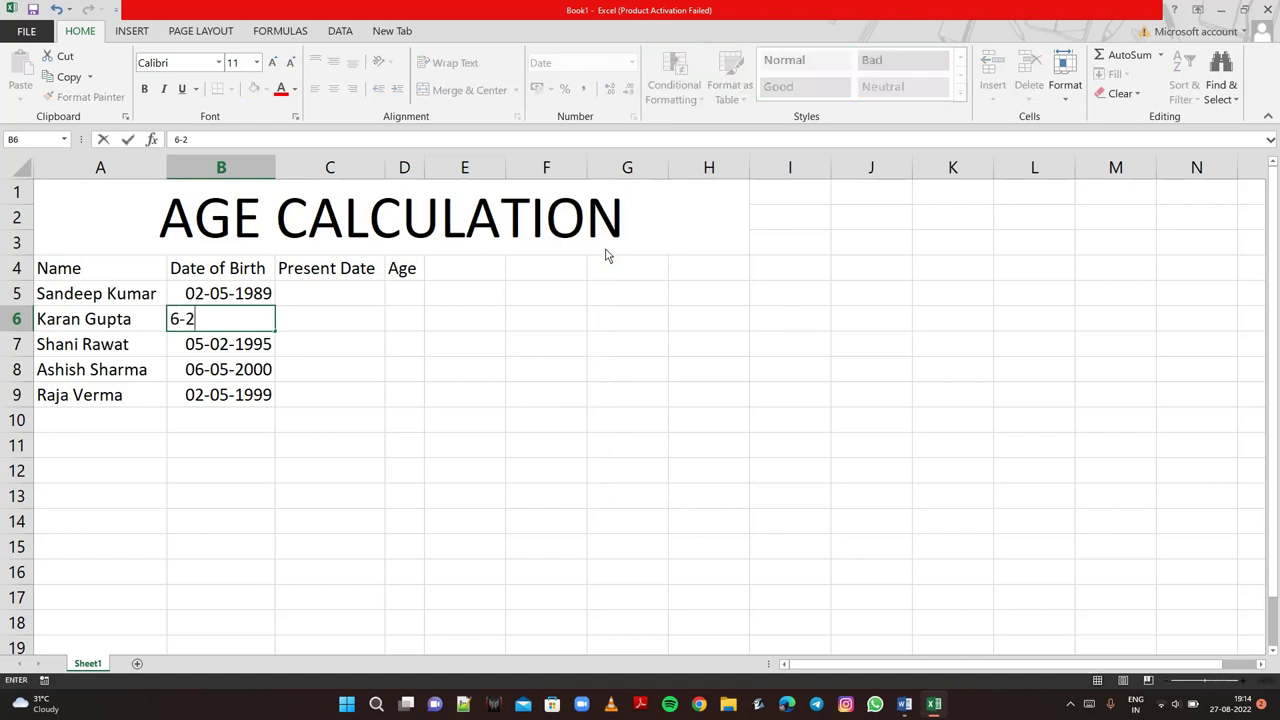
text(-1)
text(9)
text(77)
Confirm 06-02-1977 in B6, format C5:C9 as Short Date, and enter 4-5-2022 in C5
key(Return)
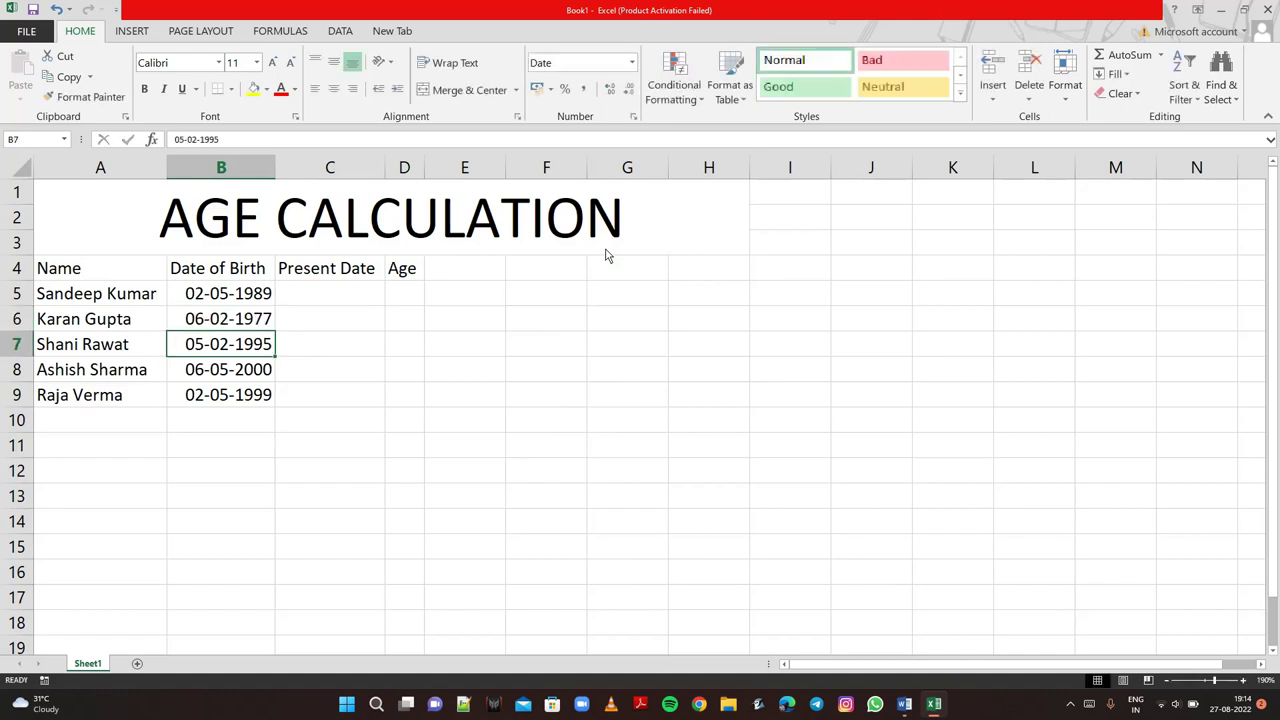
drag(346, 302, 362, 405)
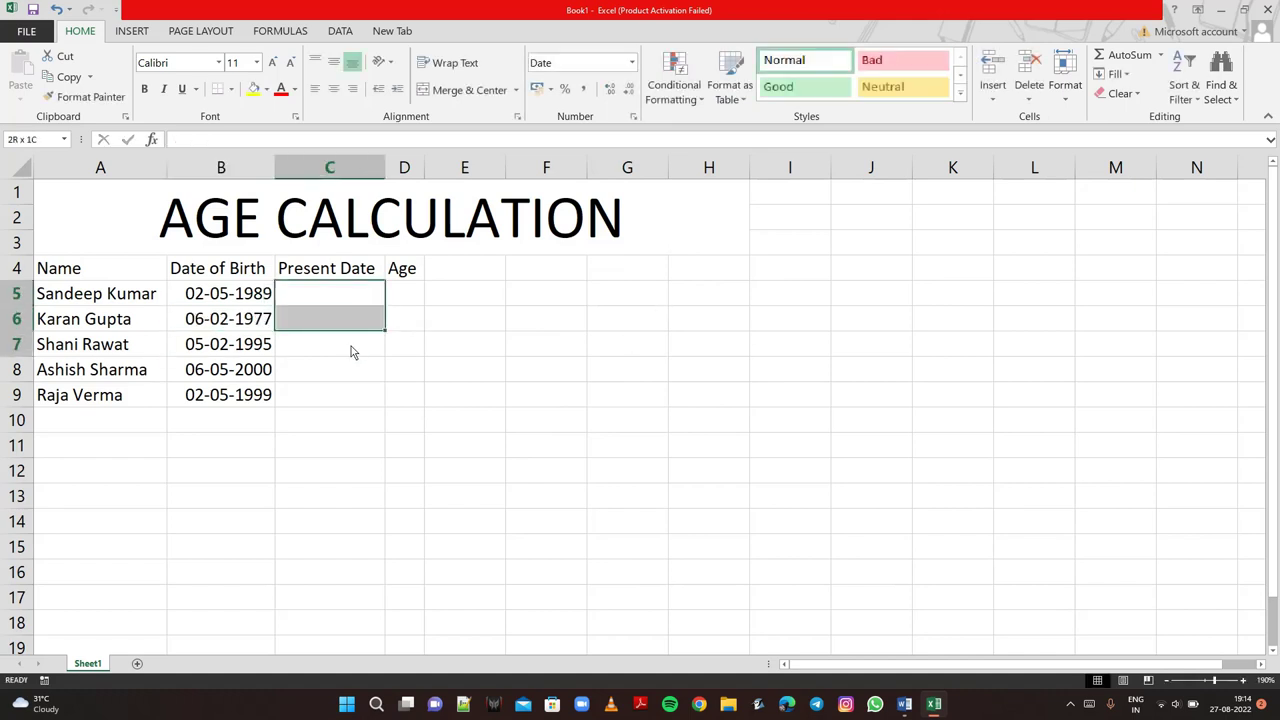
click(632, 62)
click(614, 243)
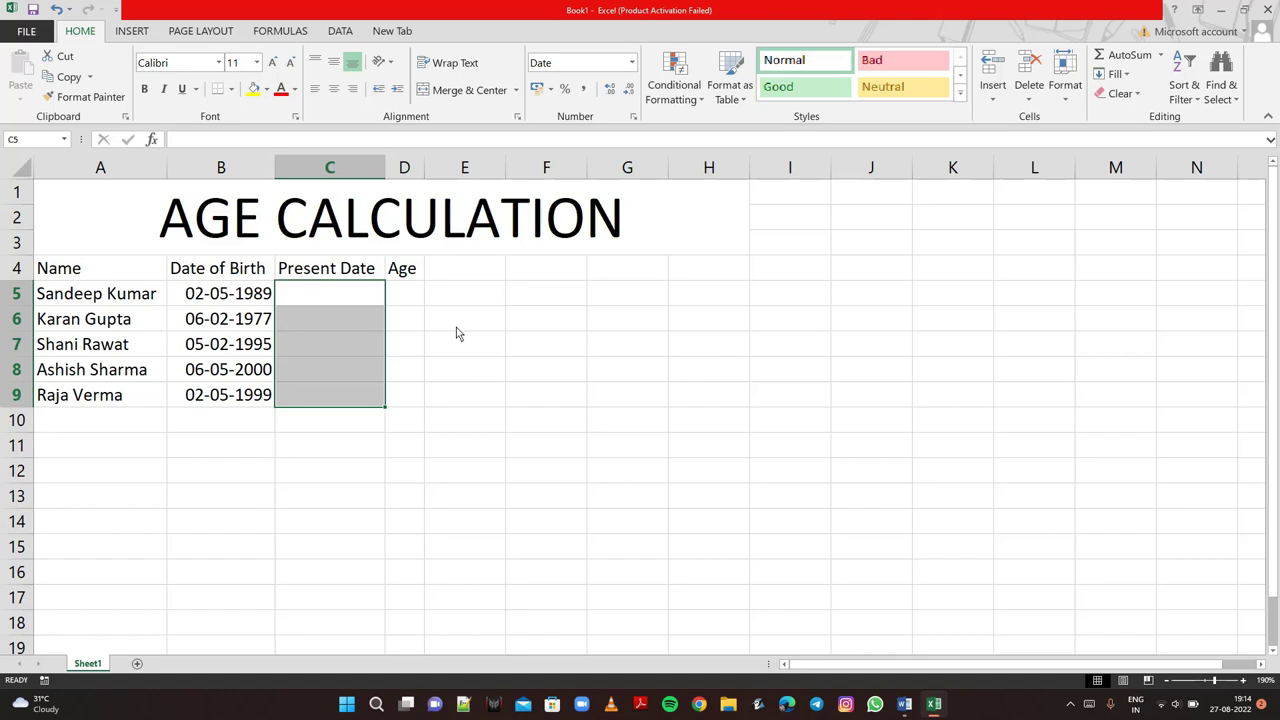
text(4-)
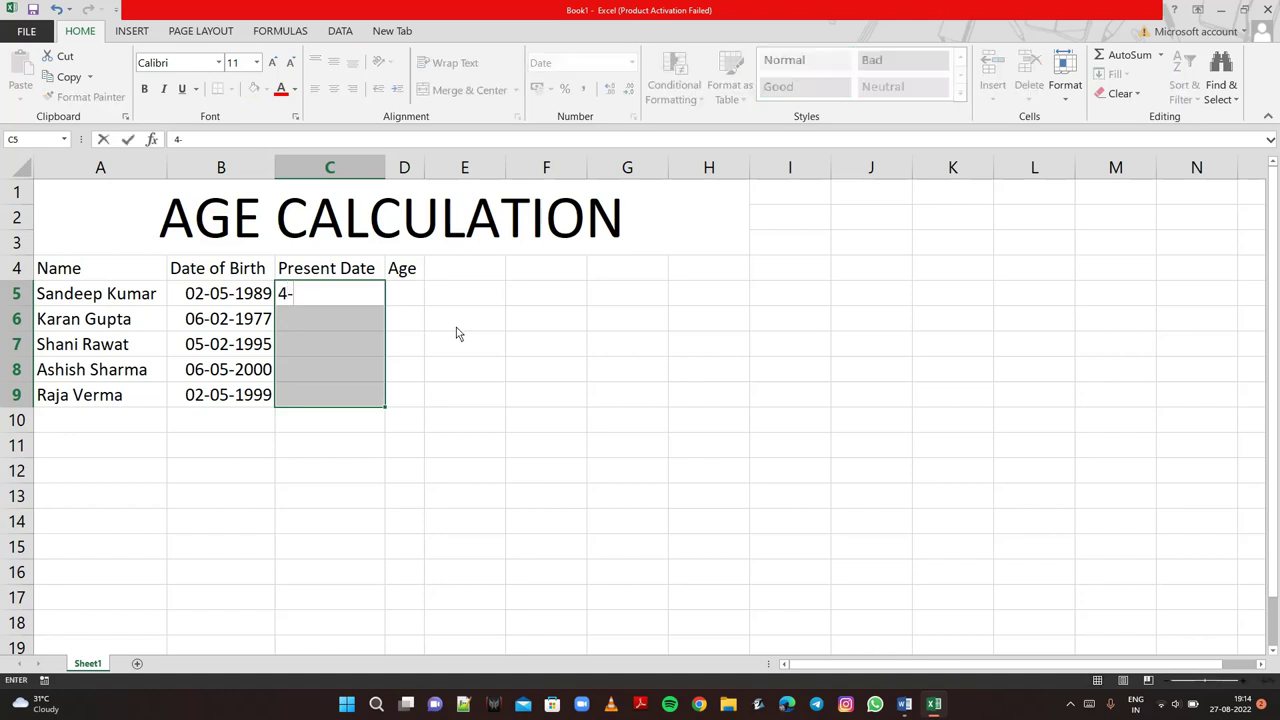
text(5-)
text(2022)
key(Return)
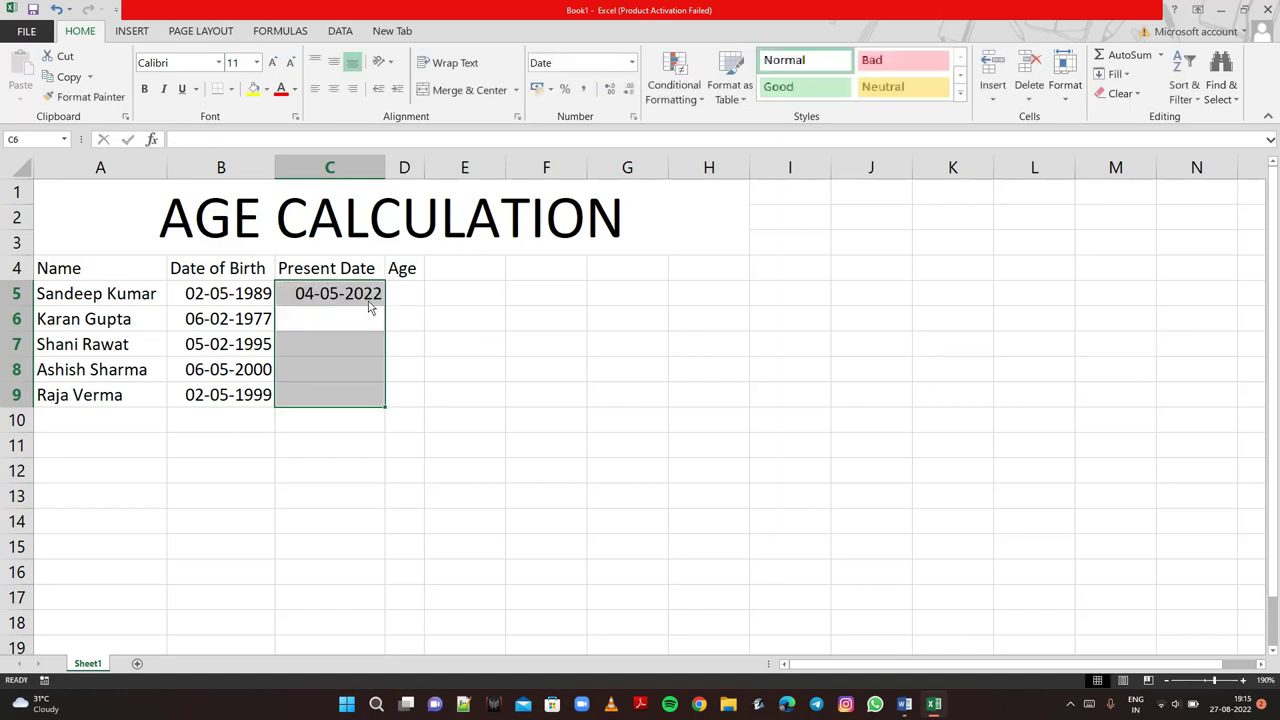
Fill C5's present date down to C9, correct C6 to 04-05-2022, and select C5:C6
click(366, 300)
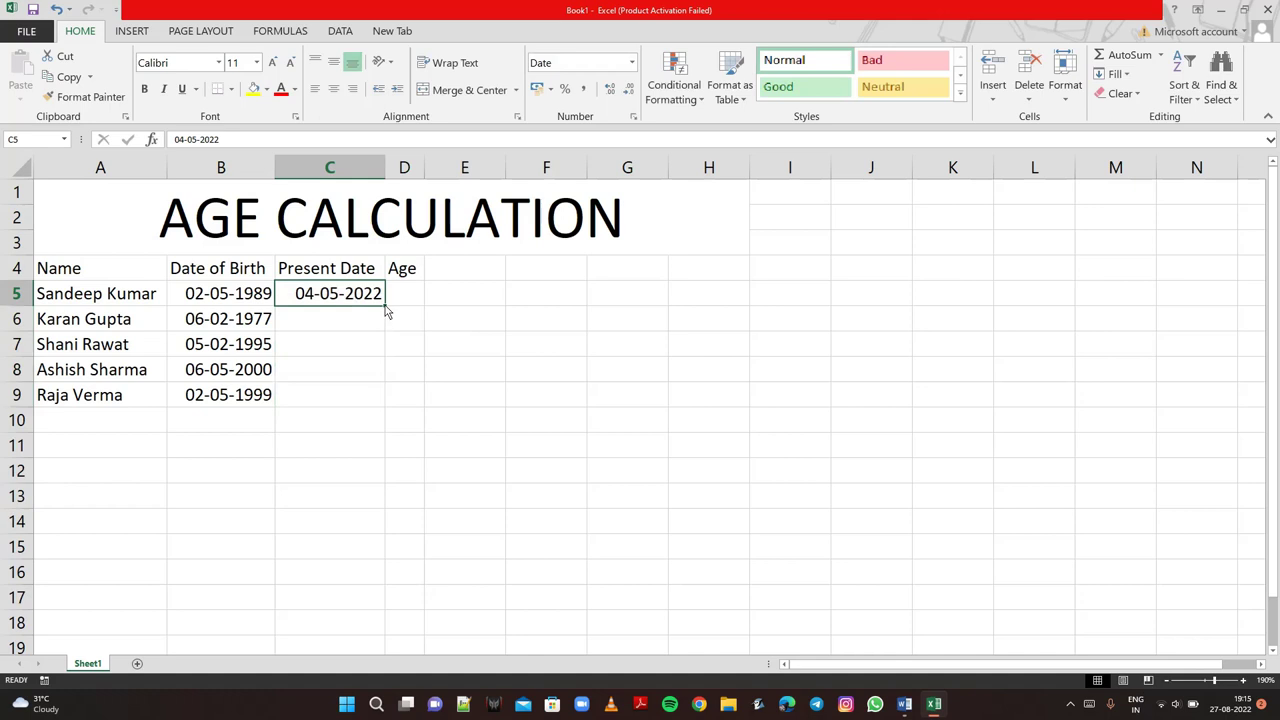
drag(384, 306, 382, 406)
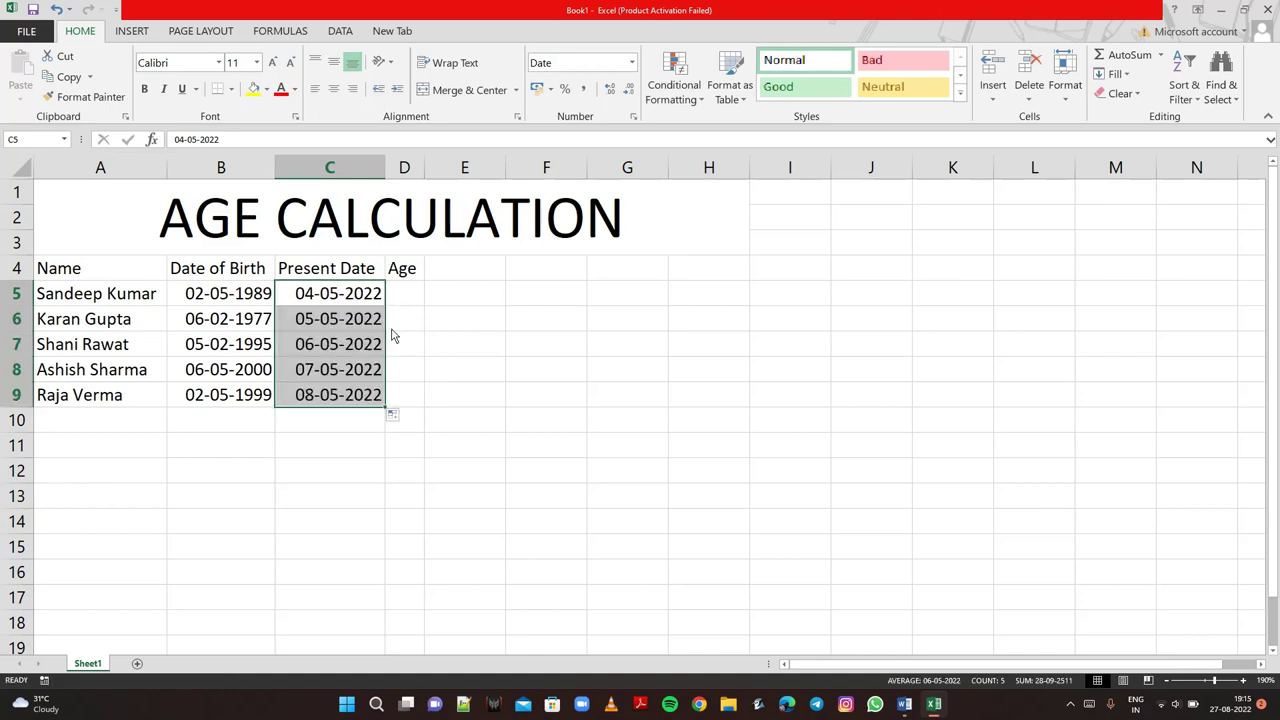
click(315, 320)
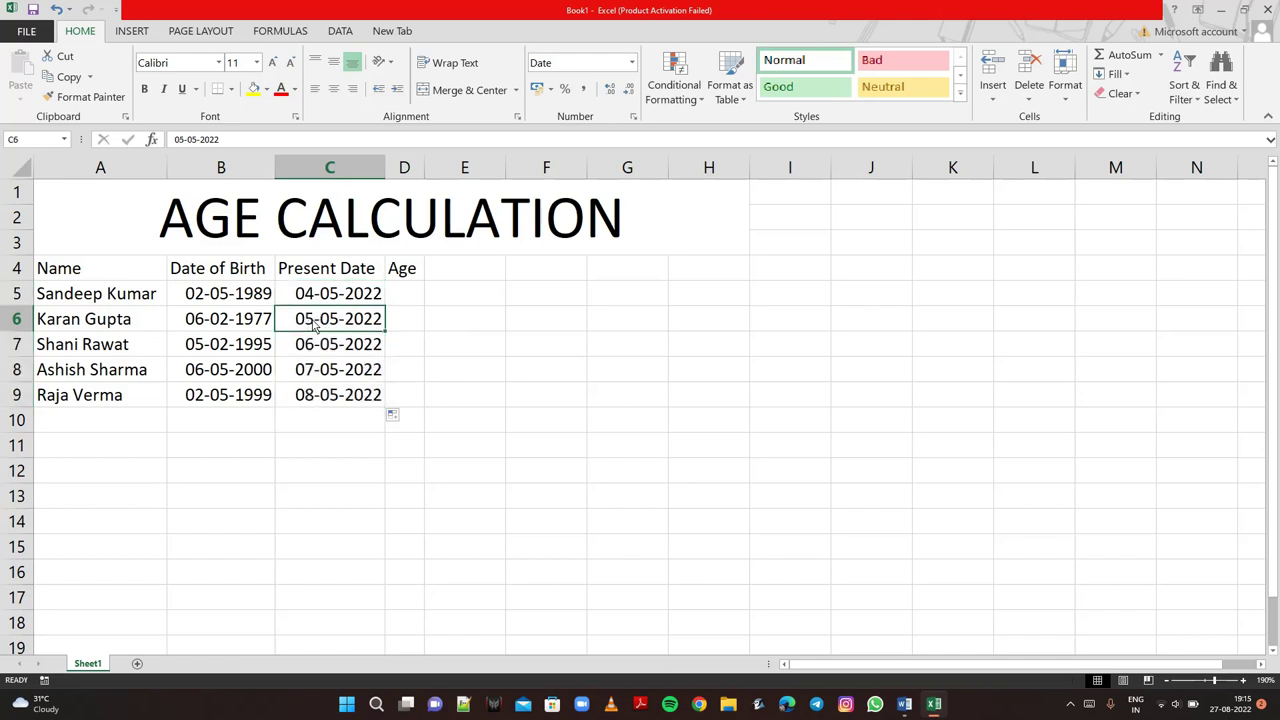
double_click(315, 320)
key(BackSpace)
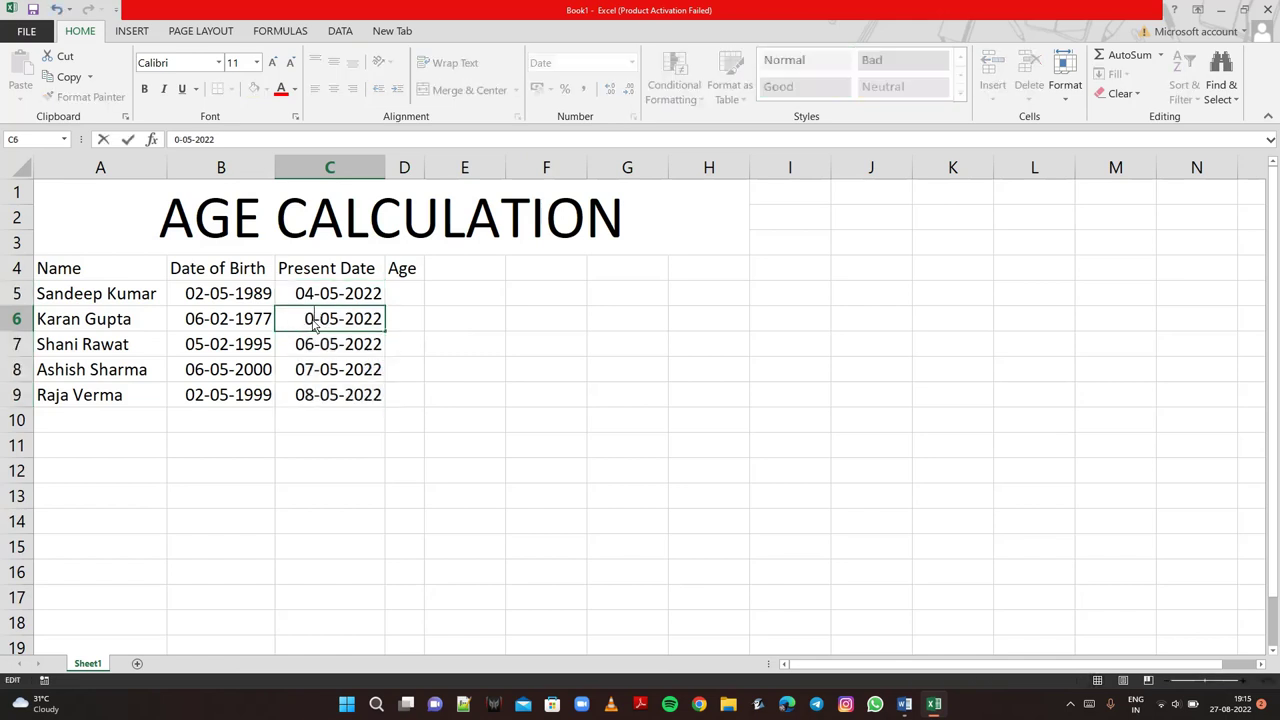
text(4)
key(Return)
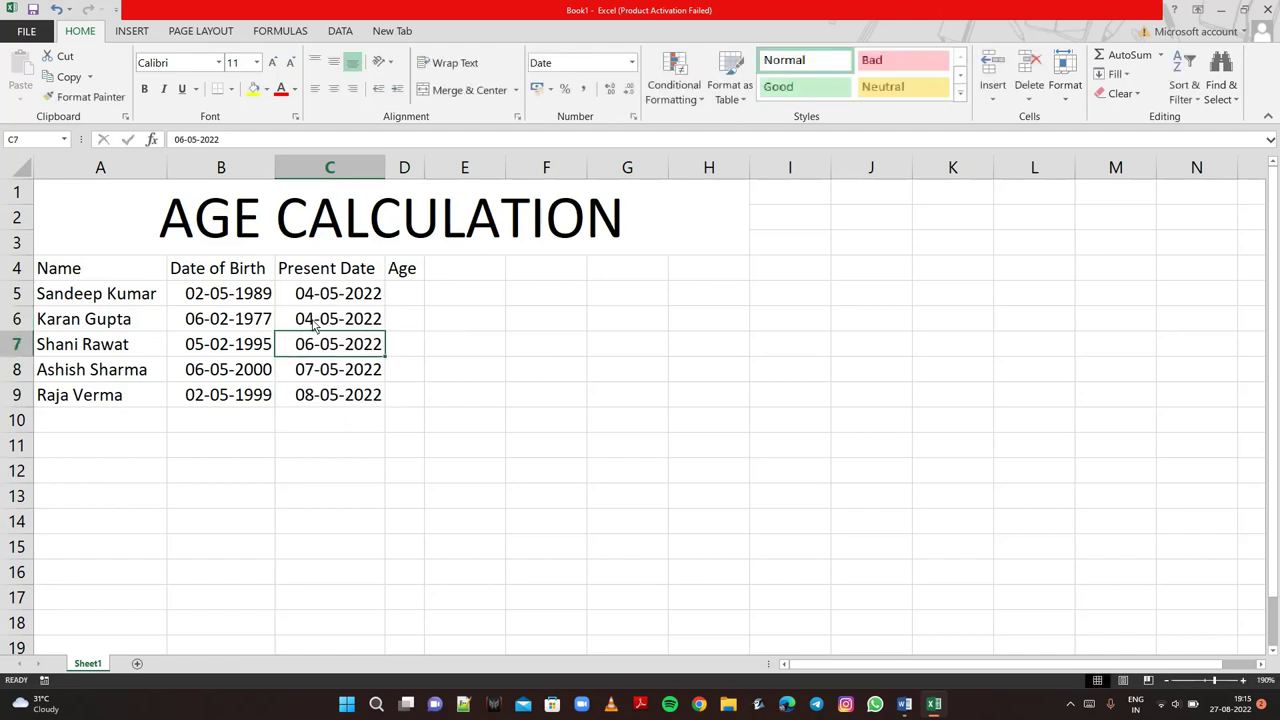
drag(300, 298, 386, 406)
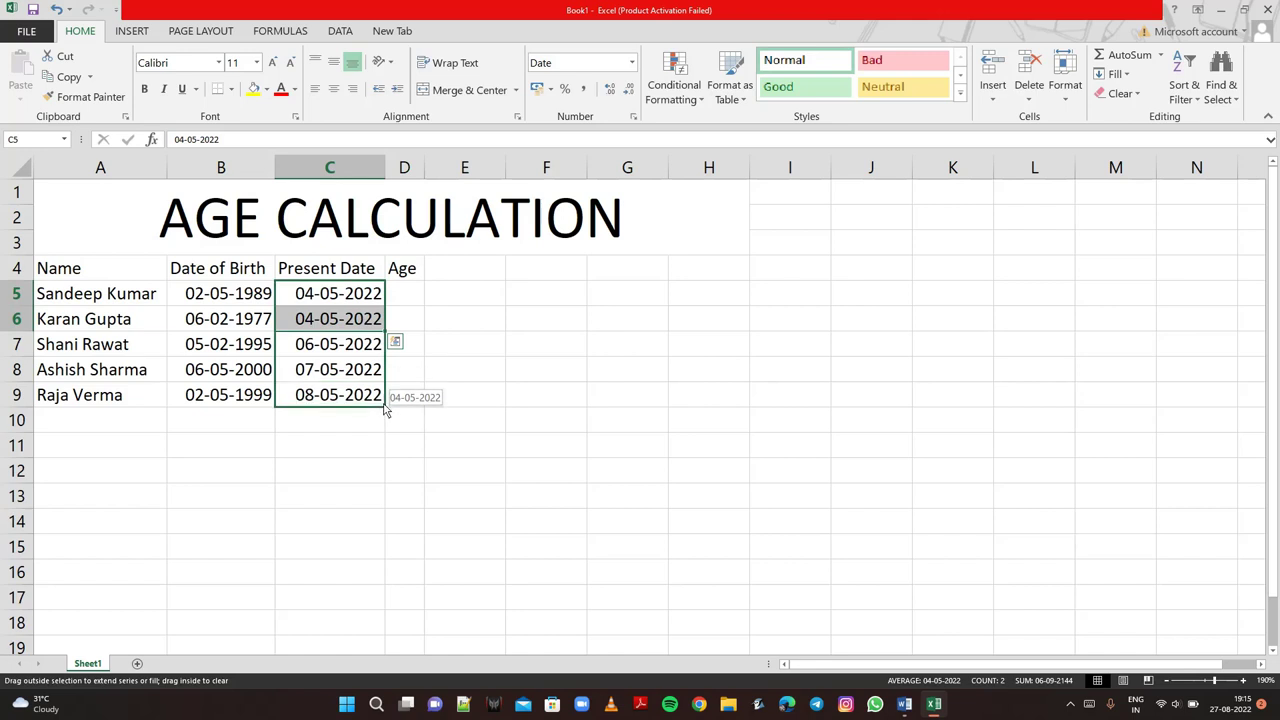
Widen column D and enter =datedif(B5,C5,"y") in D5, giving age 33
click(413, 303)
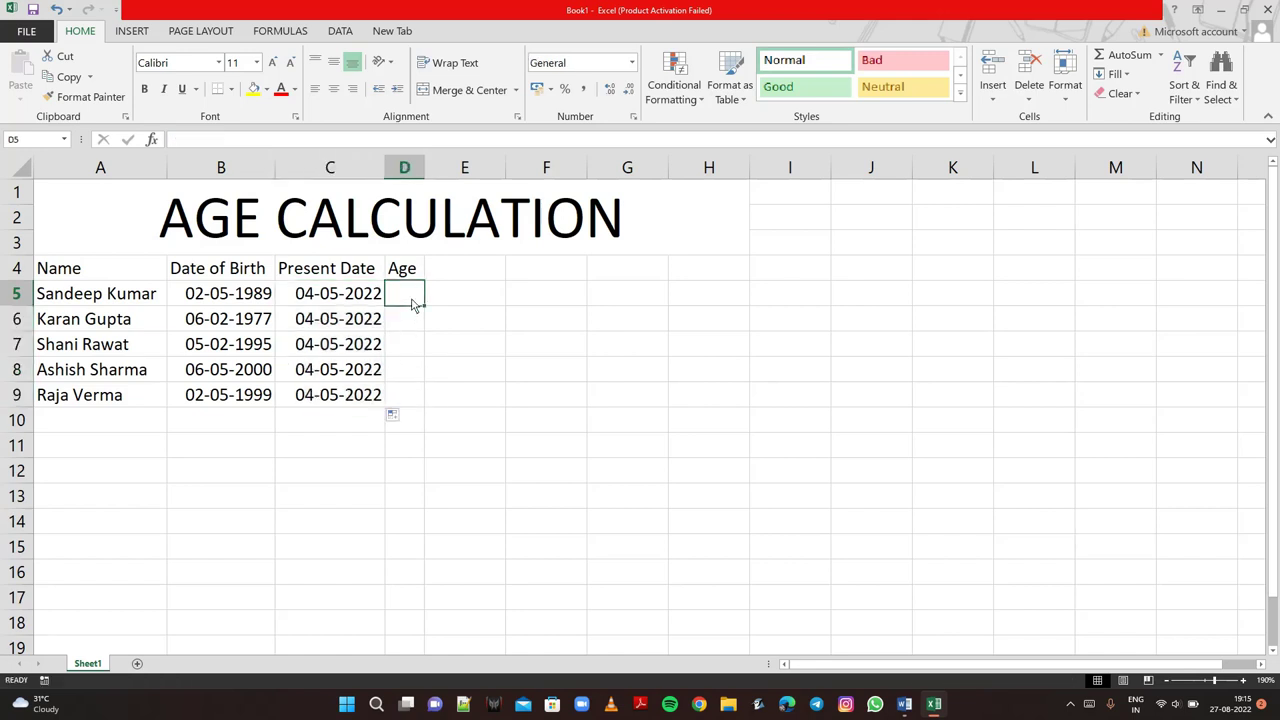
drag(425, 176, 507, 186)
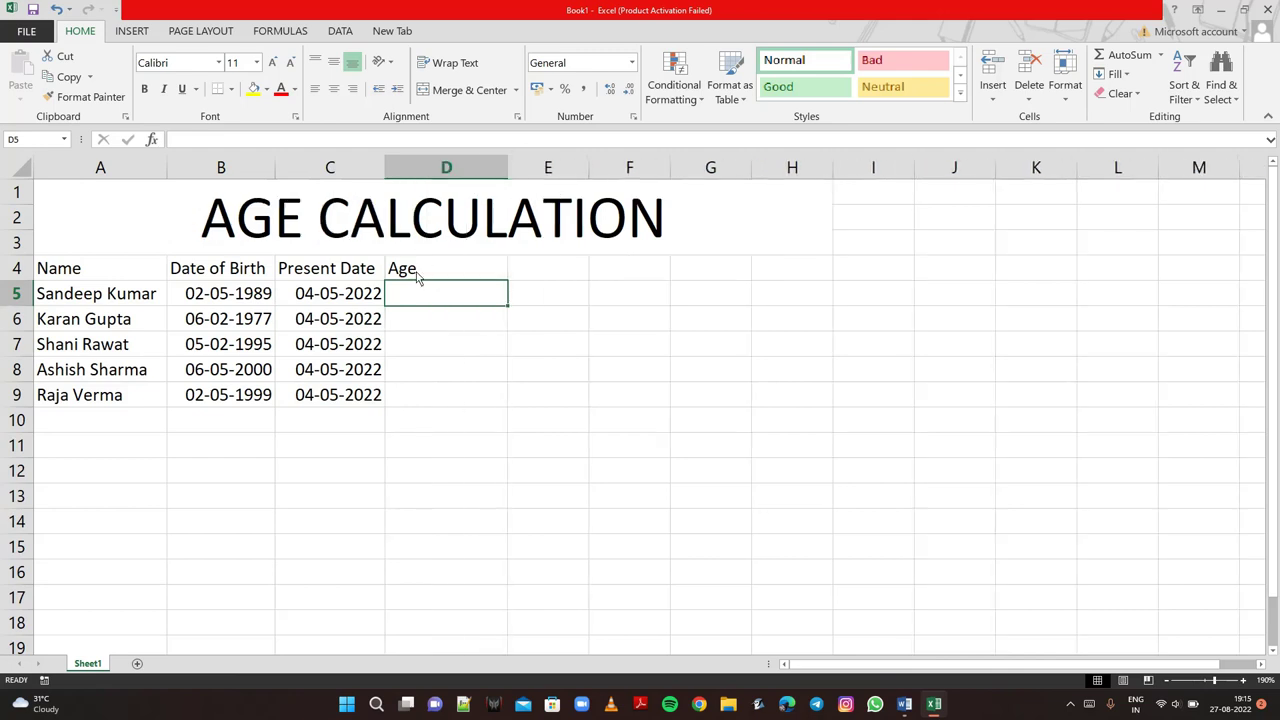
text(=)
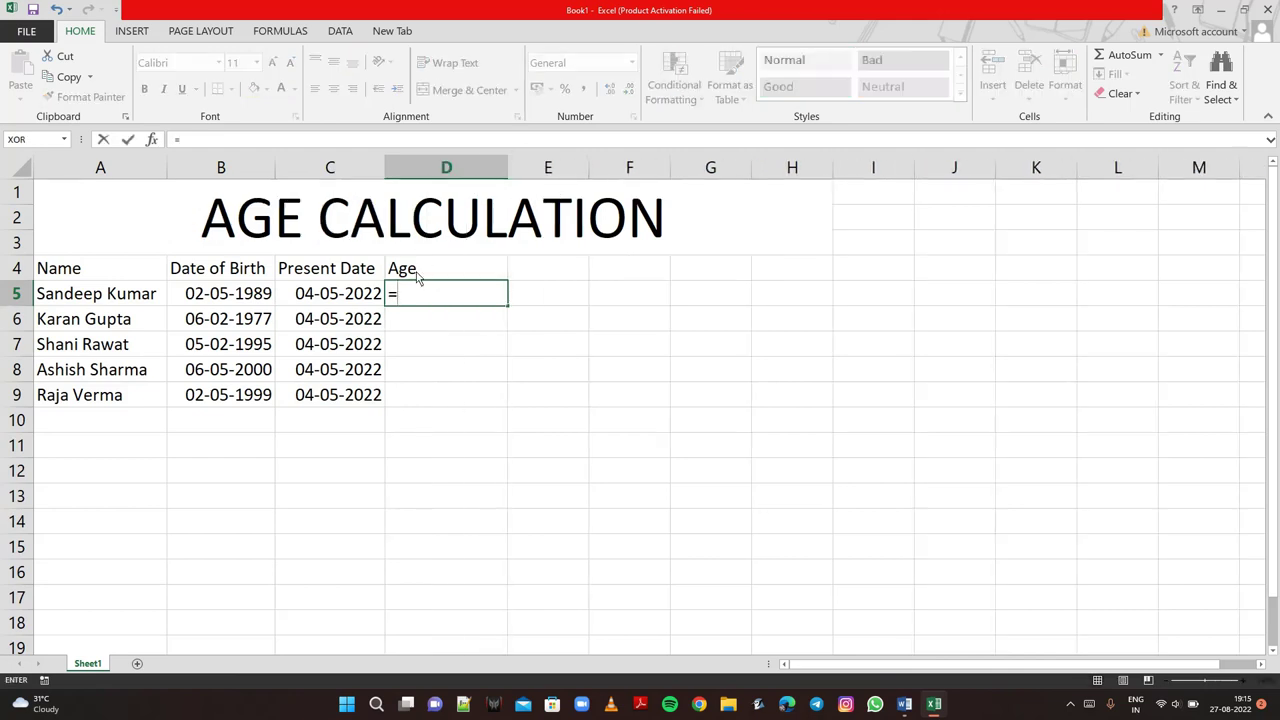
text(date)
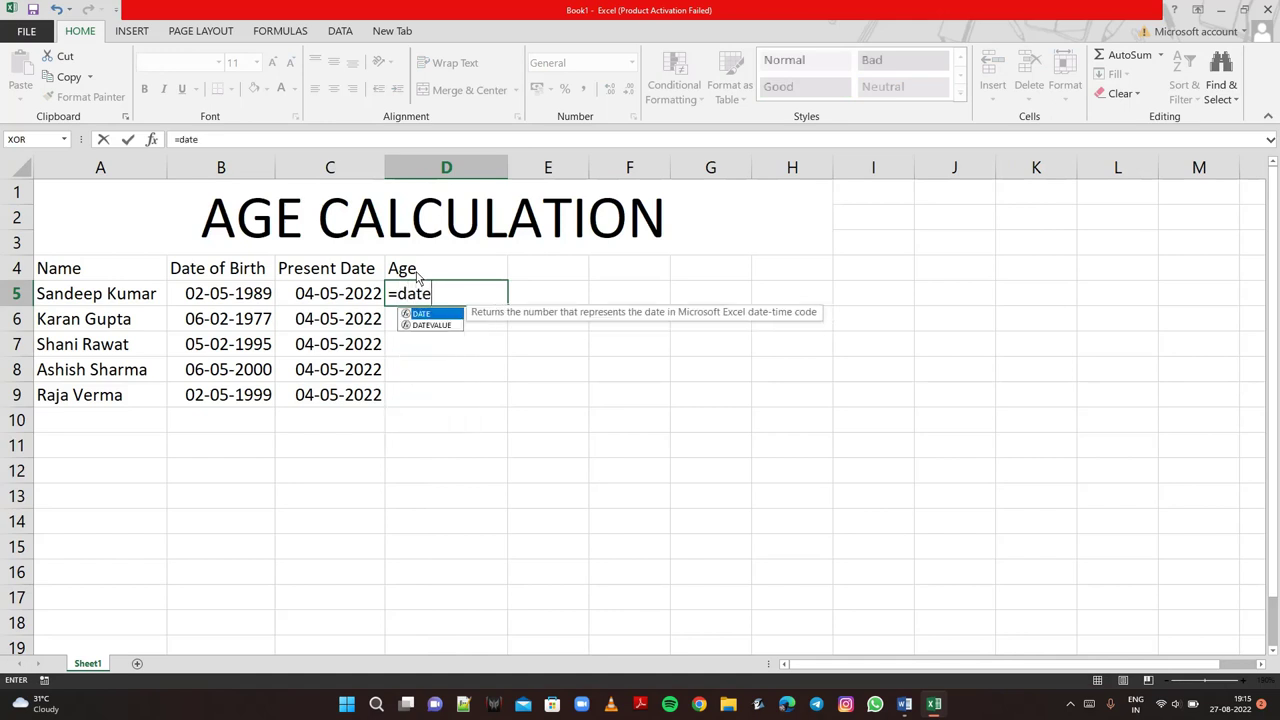
text(dif)
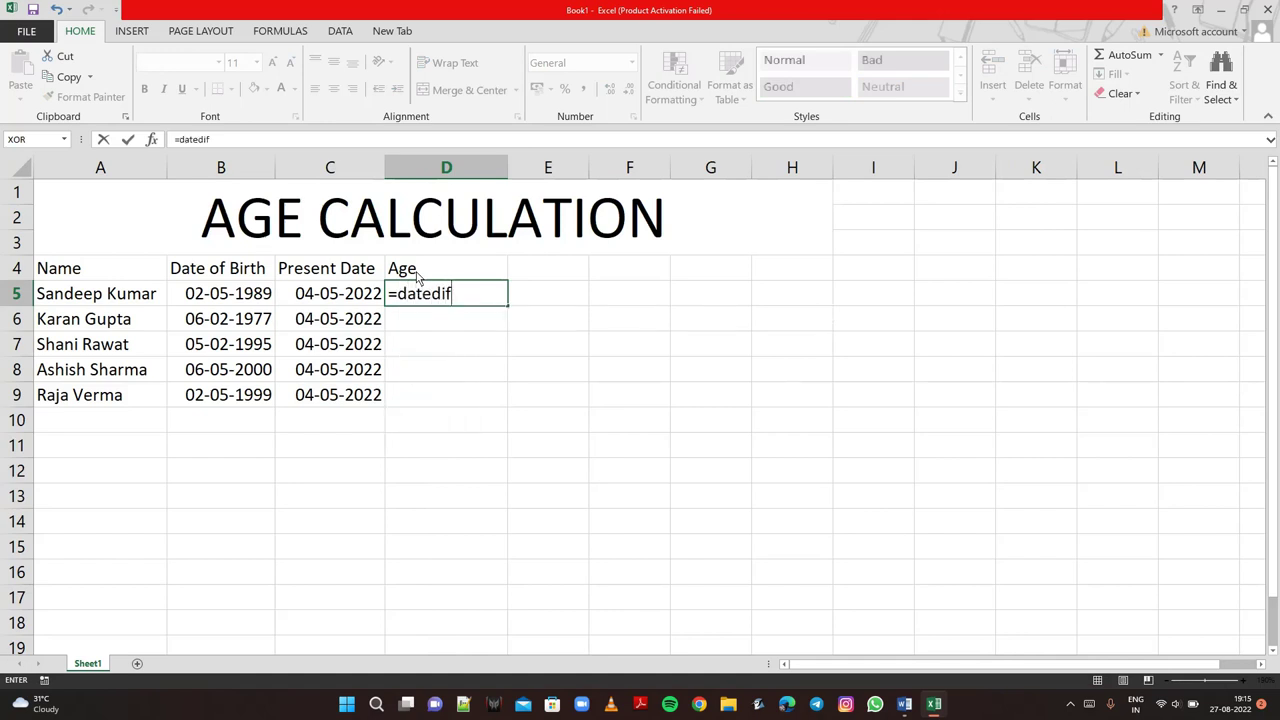
text(()
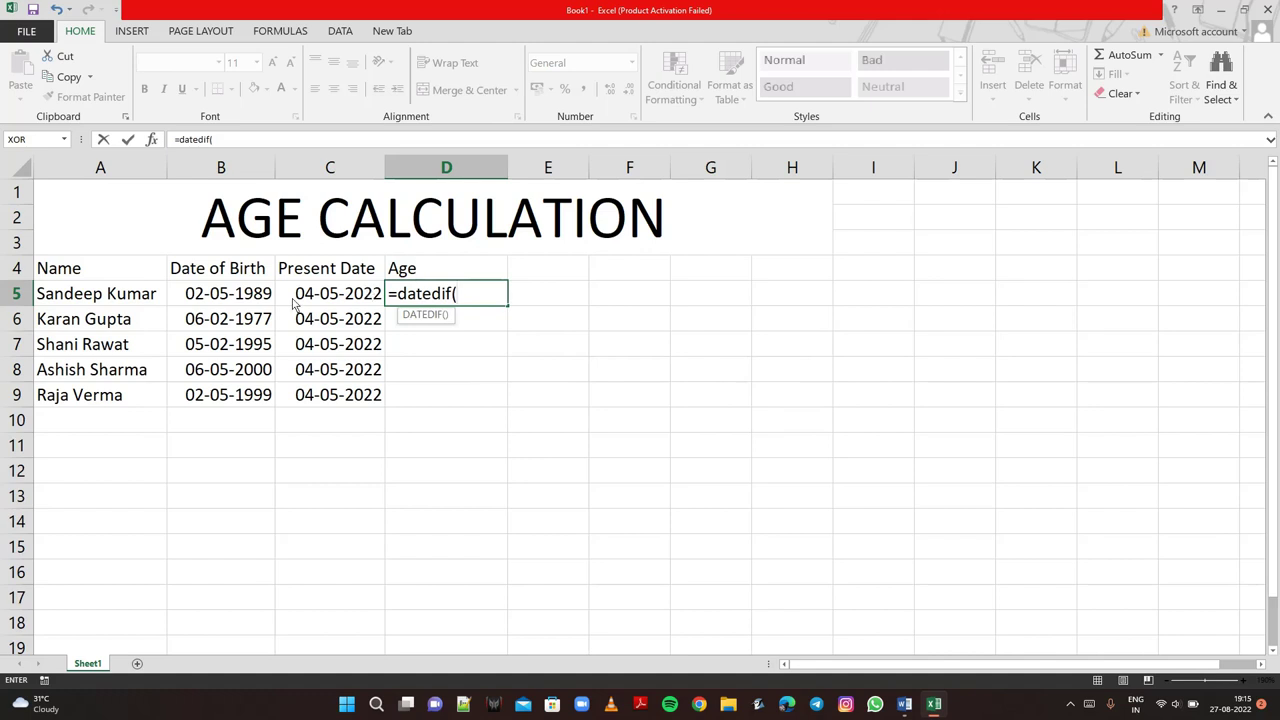
click(248, 302)
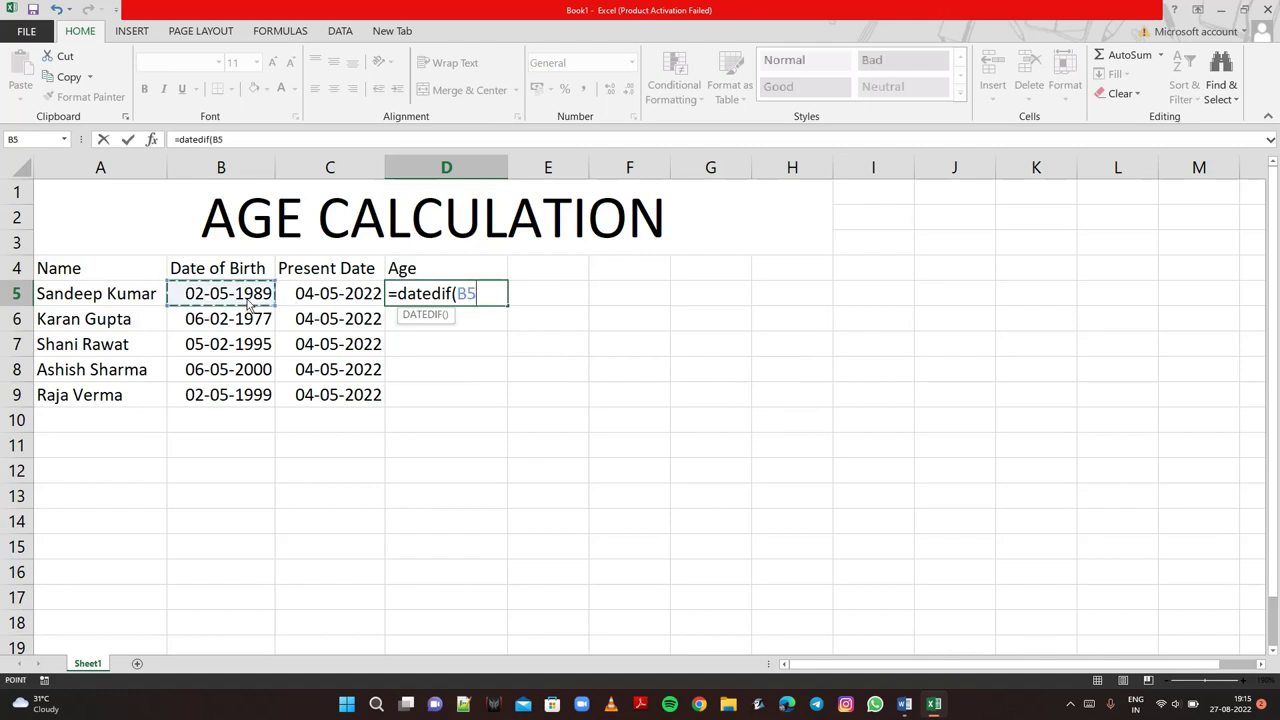
text(,)
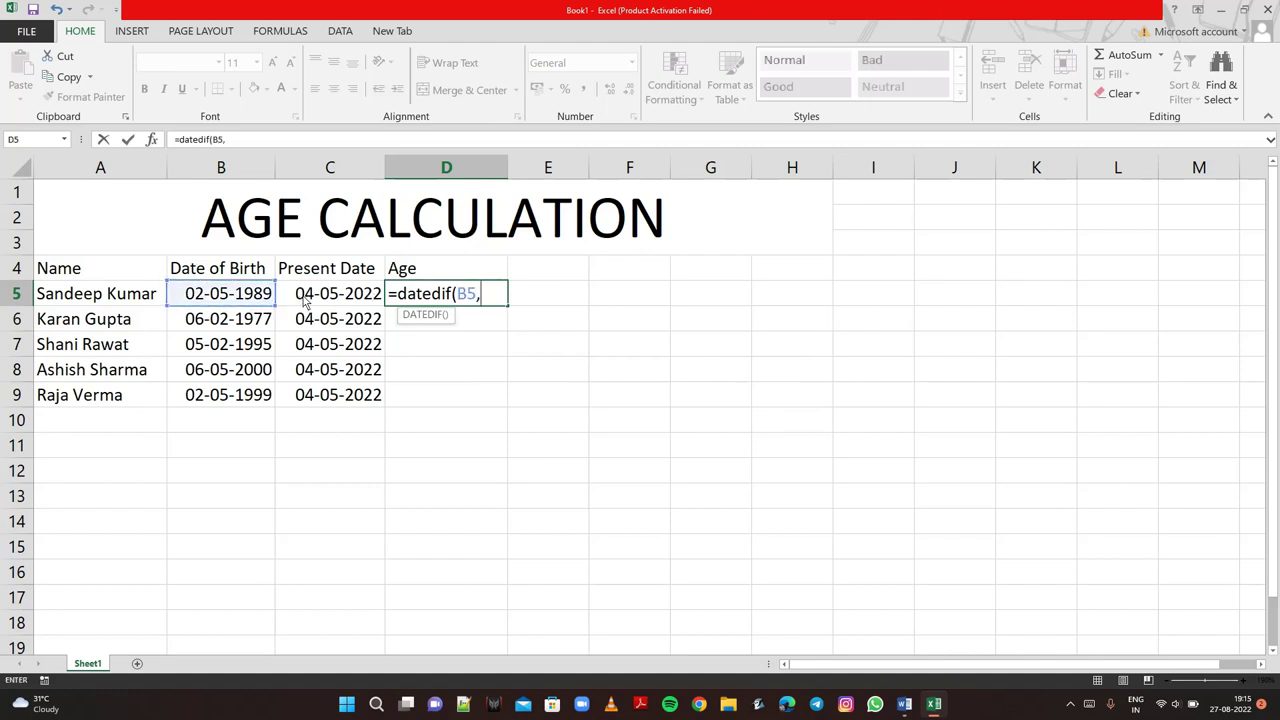
click(303, 300)
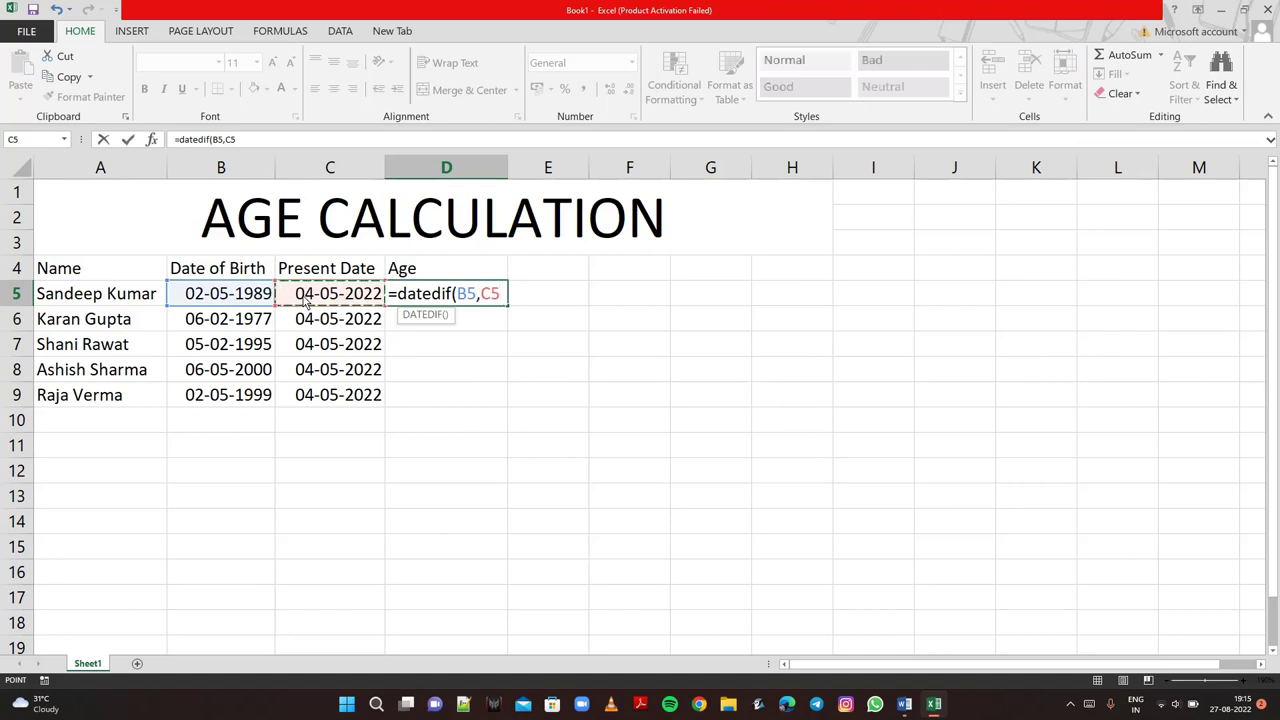
text(")
key(BackSpace)
text(,")
text(y)
text("))
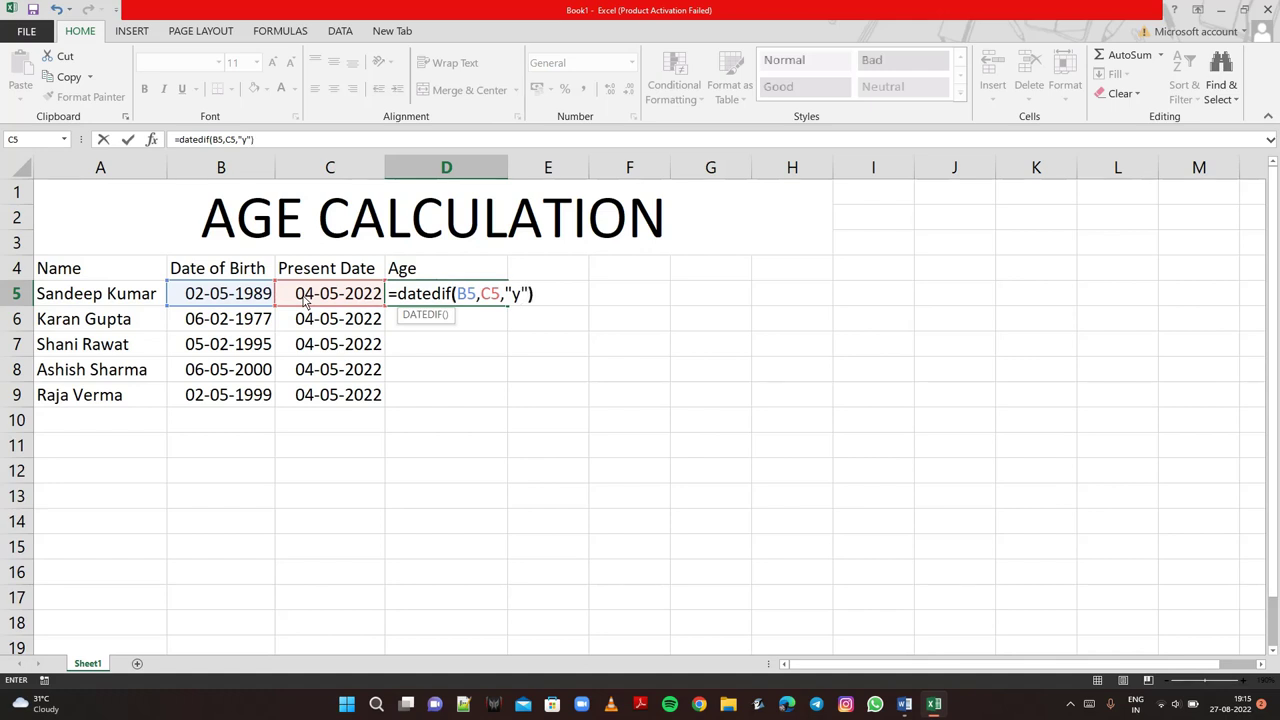
key(Return)
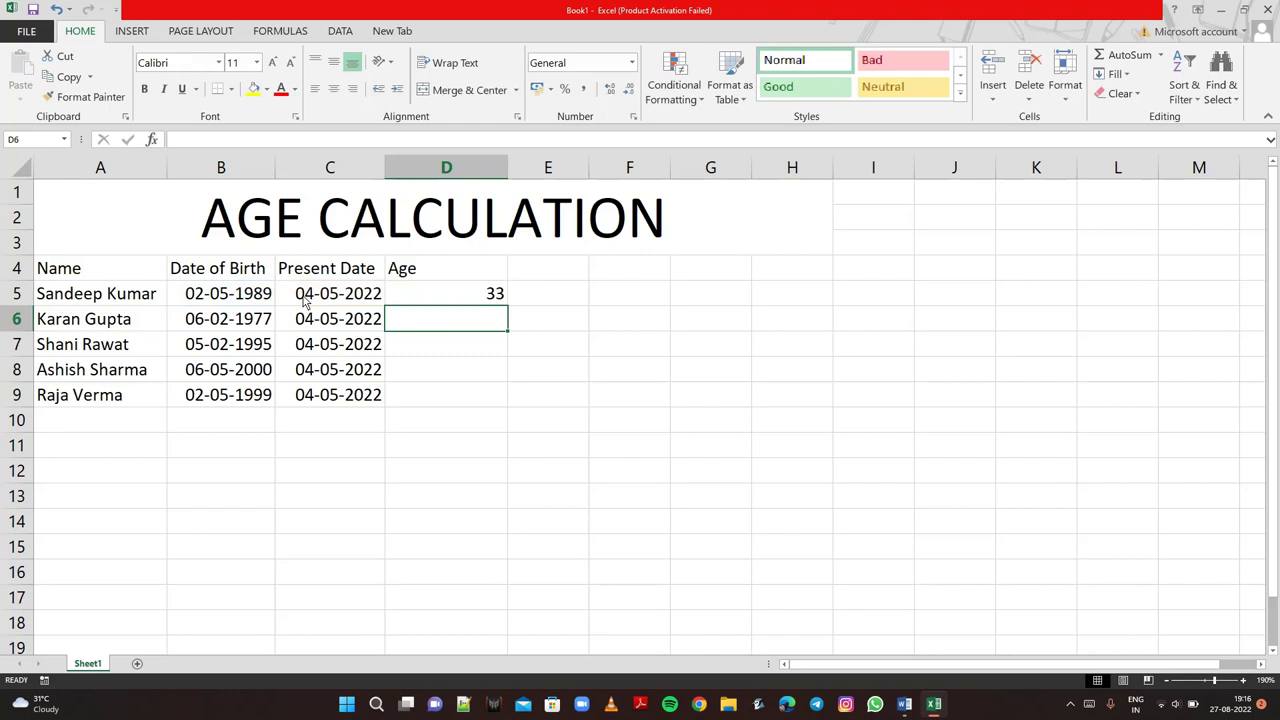
Enter =datedif(B6,C6,"y") in D6, giving age 45
text(=)
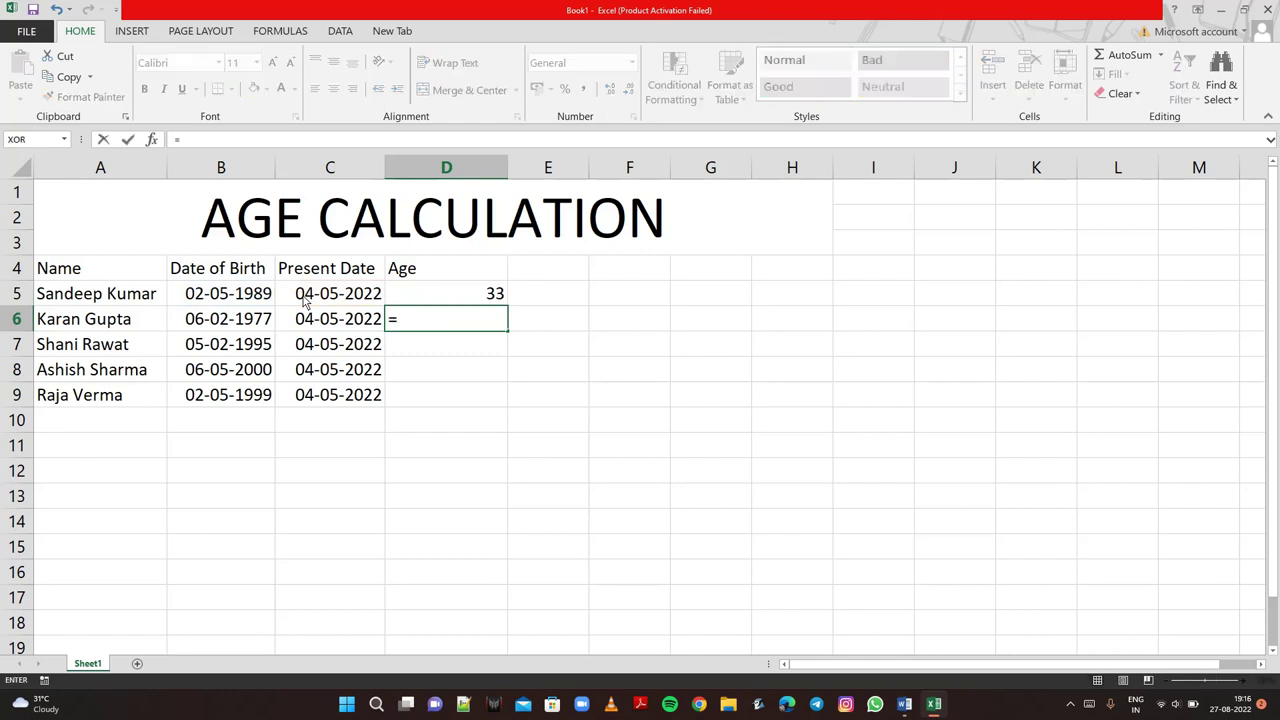
text(date)
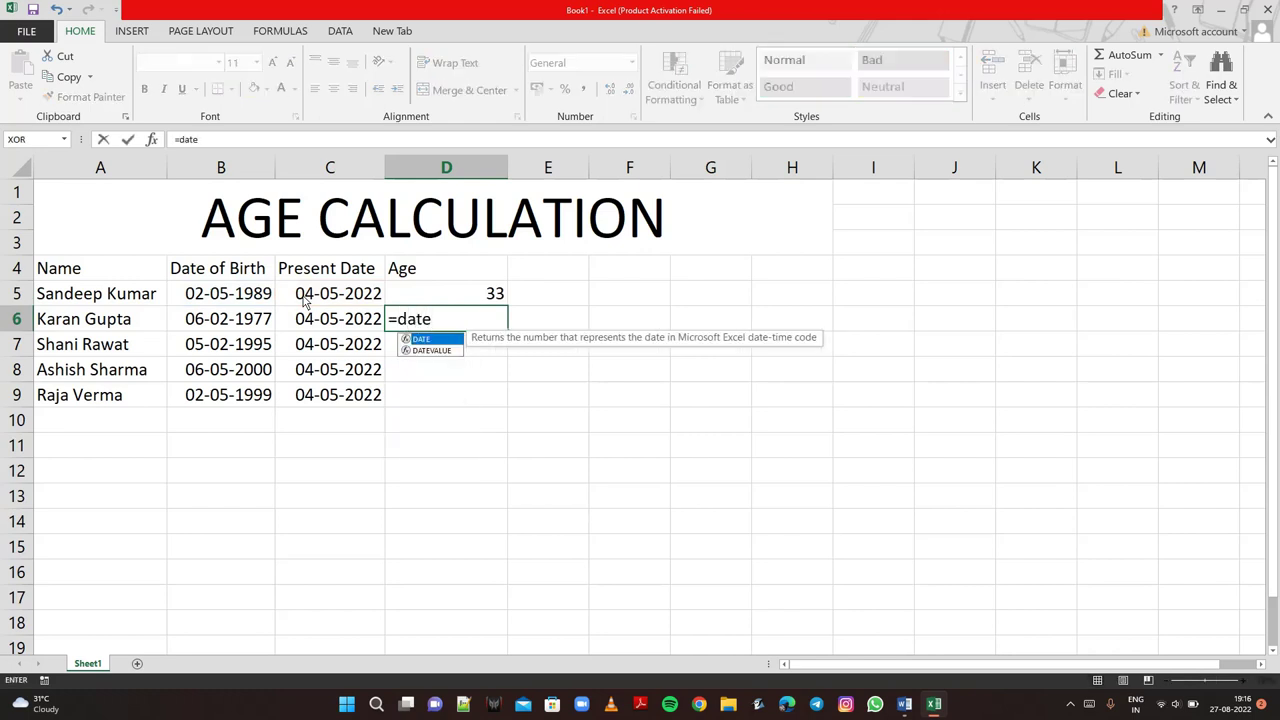
text(dif)
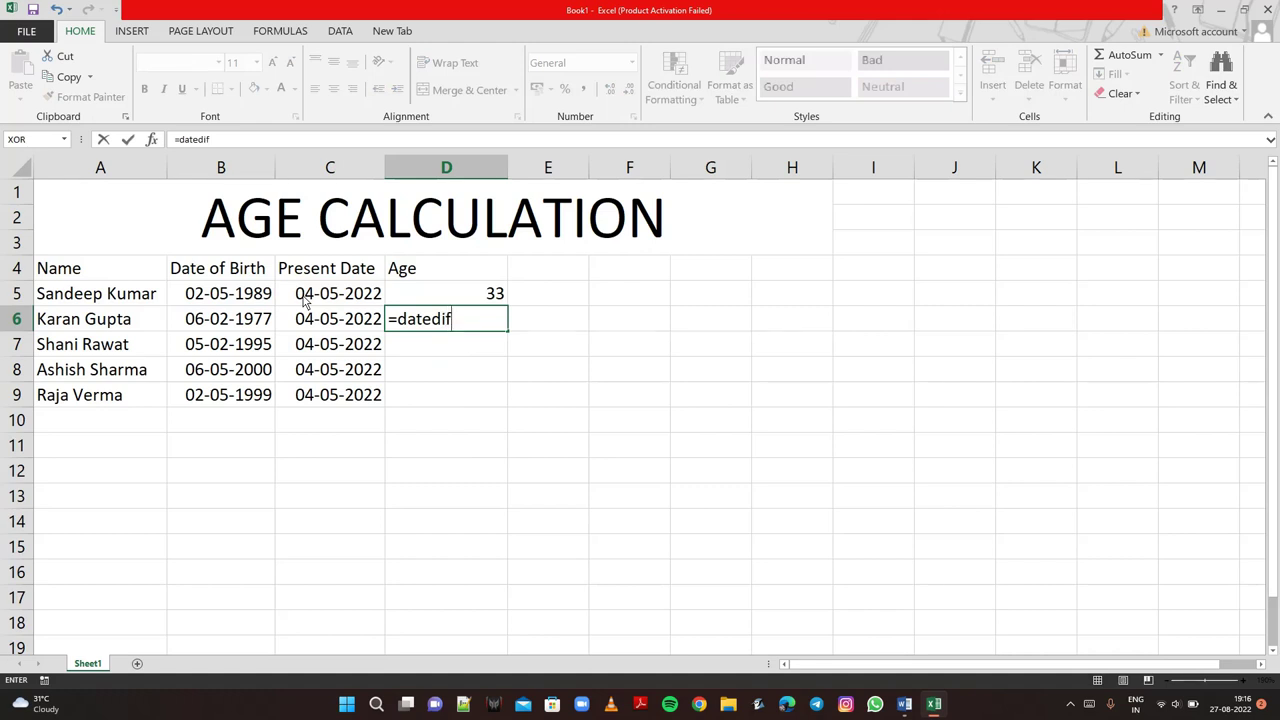
text(()
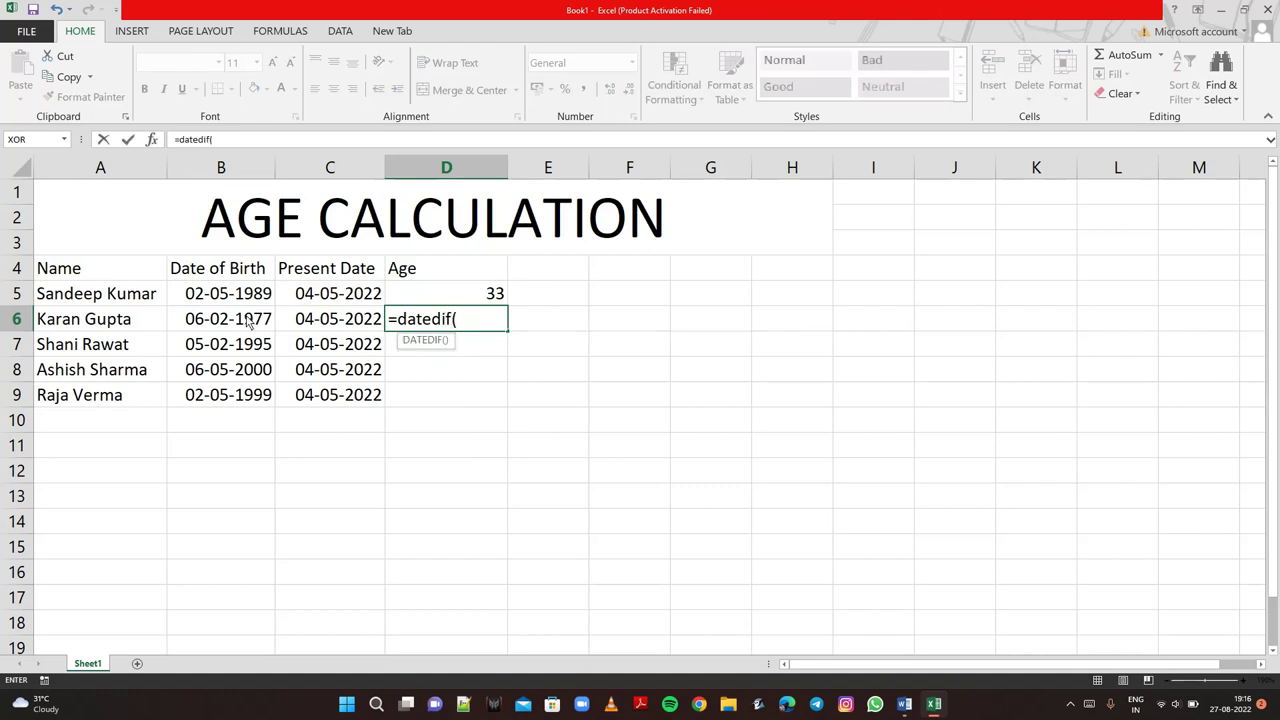
click(249, 322)
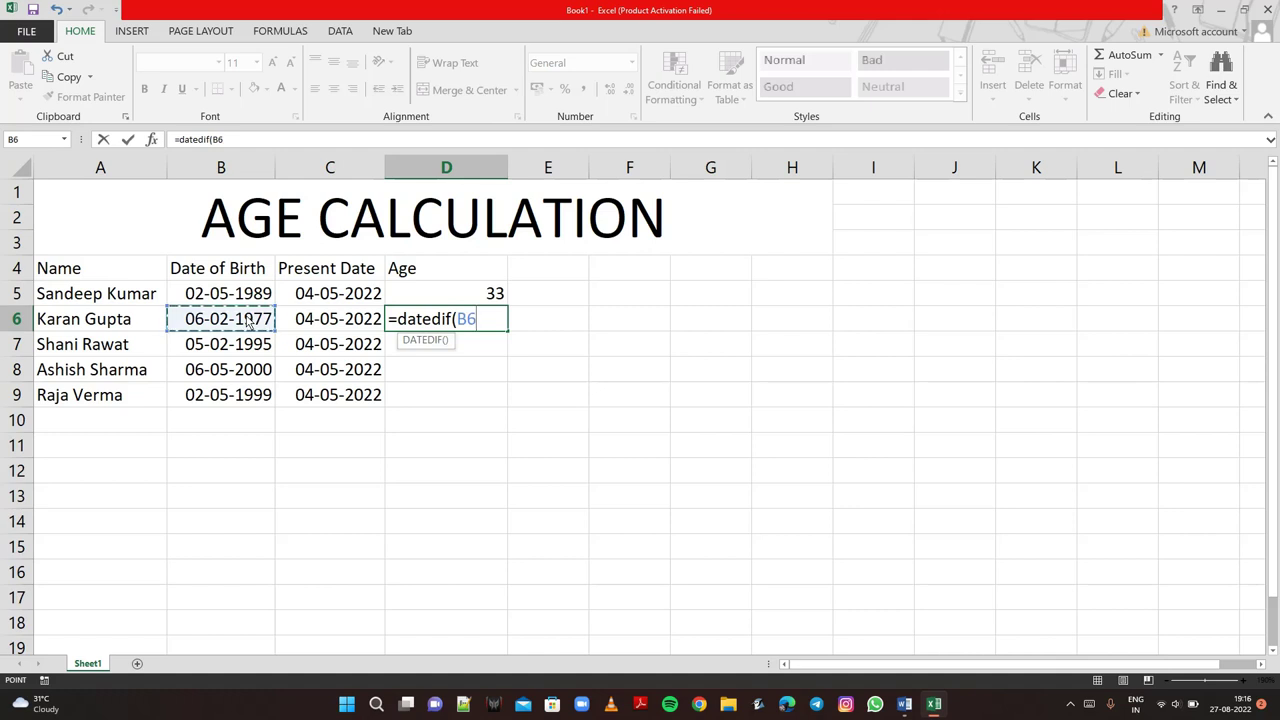
text(,)
click(313, 324)
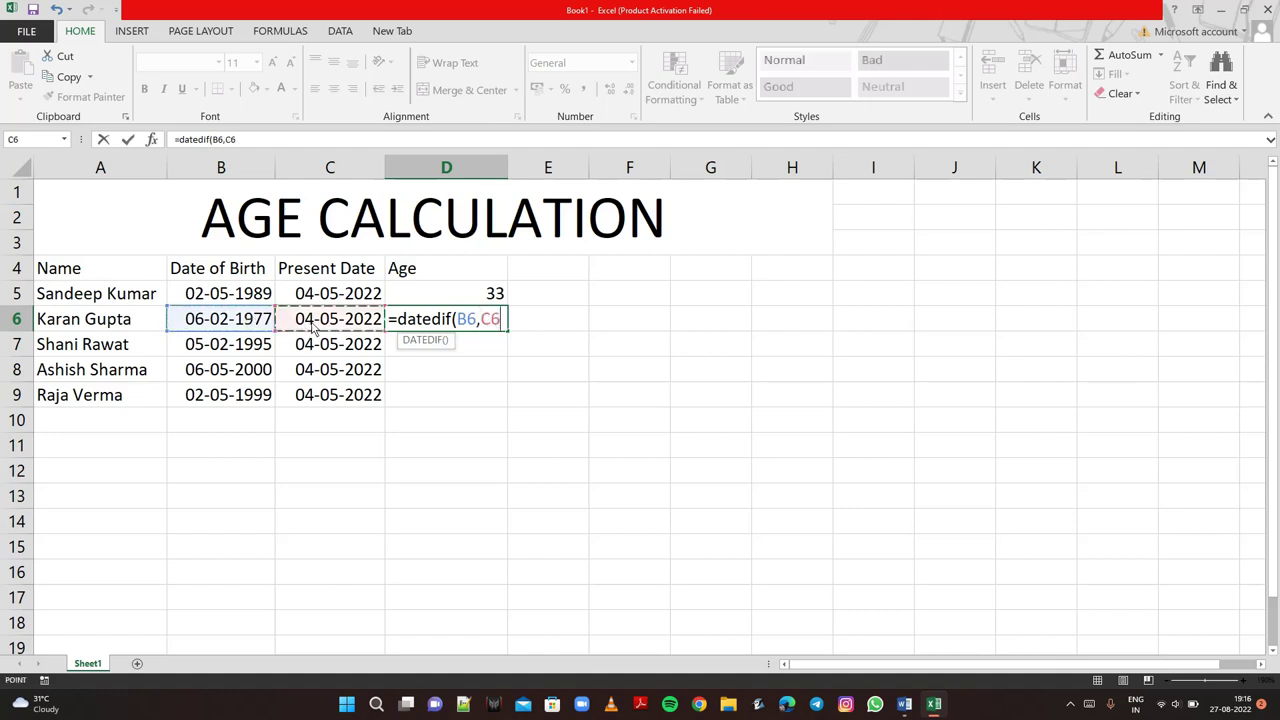
text(,)
text("y)
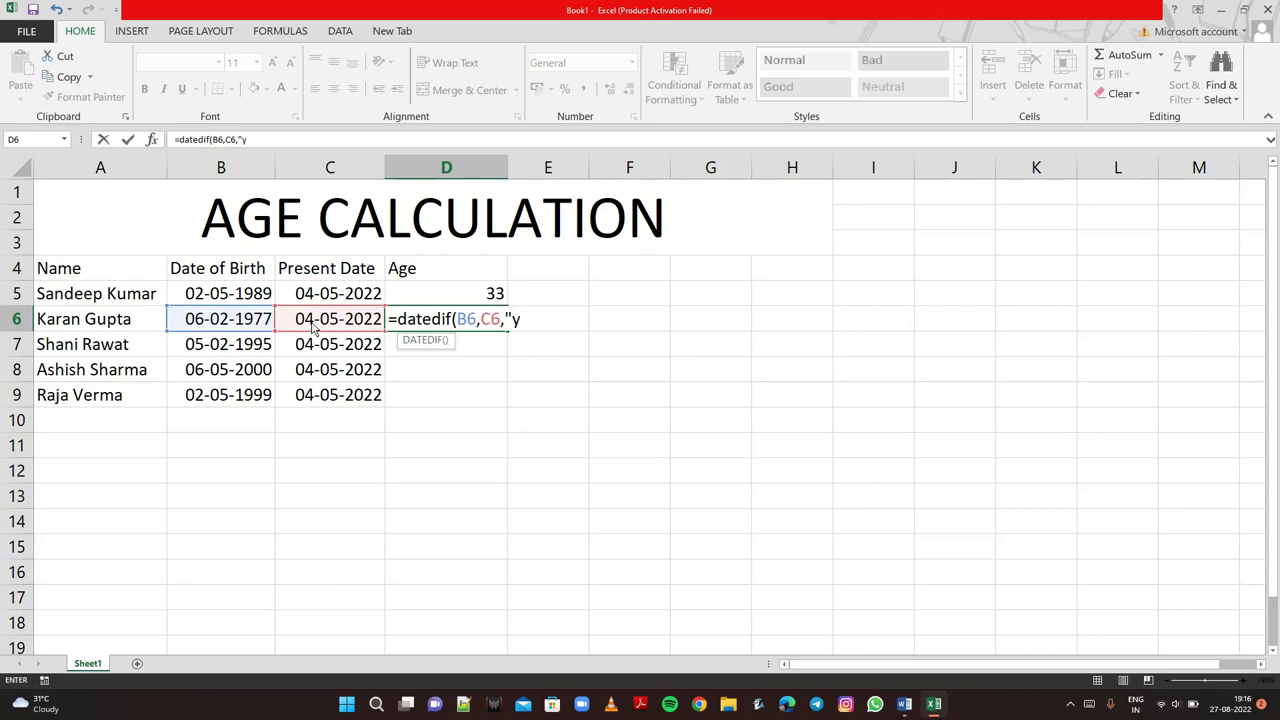
text(")
text())
key(Return)
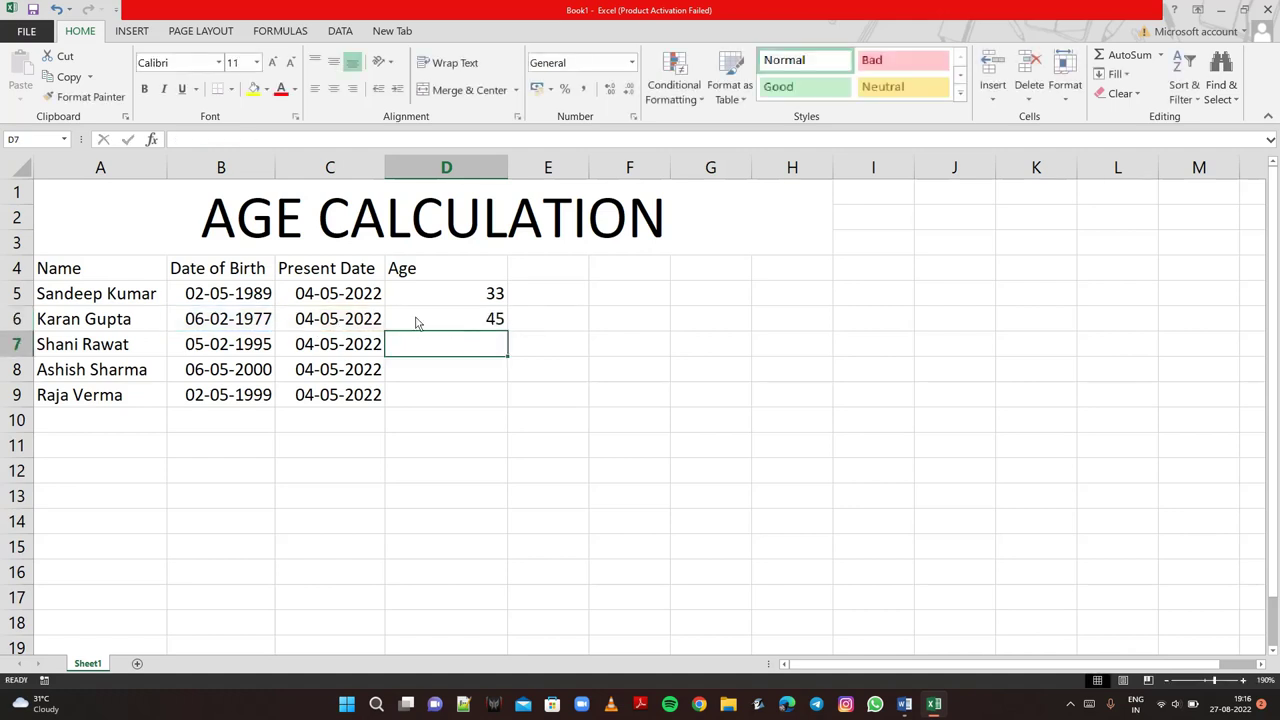
Fill the DATEDIF formula from D5:D6 down to D9, producing ages 27, 21 and 23
drag(437, 297, 450, 320)
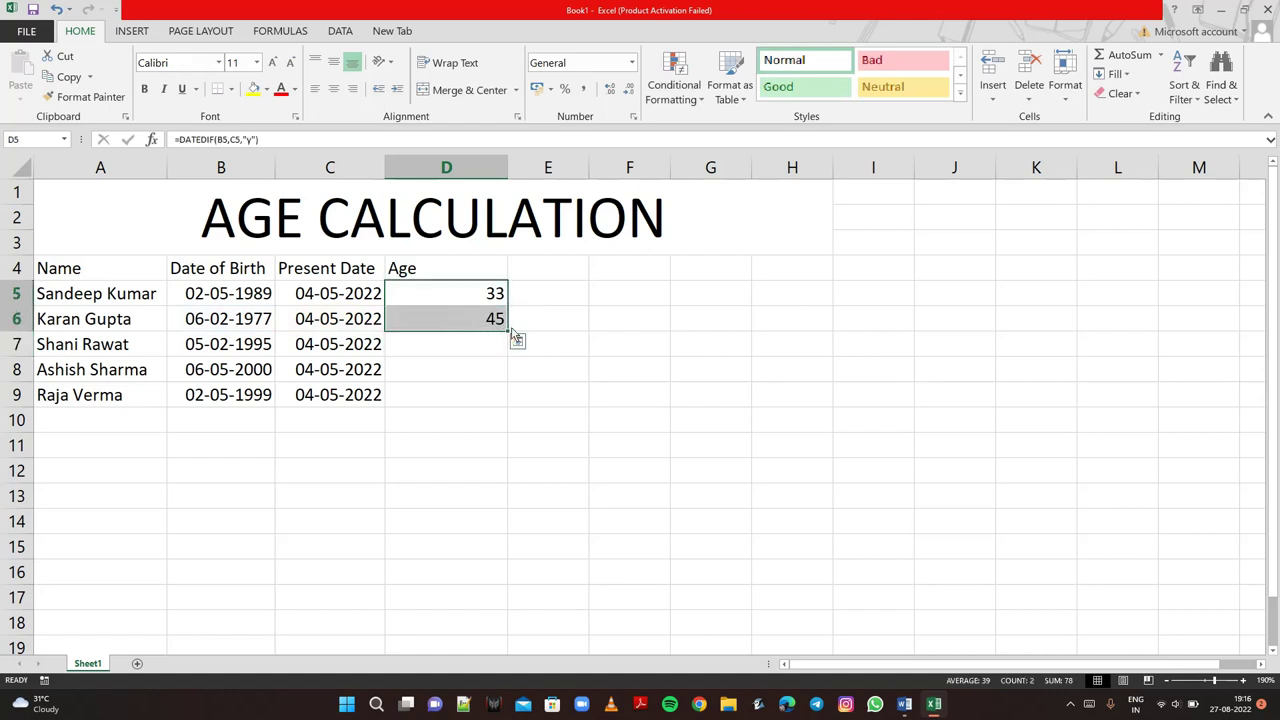
drag(509, 347, 506, 404)
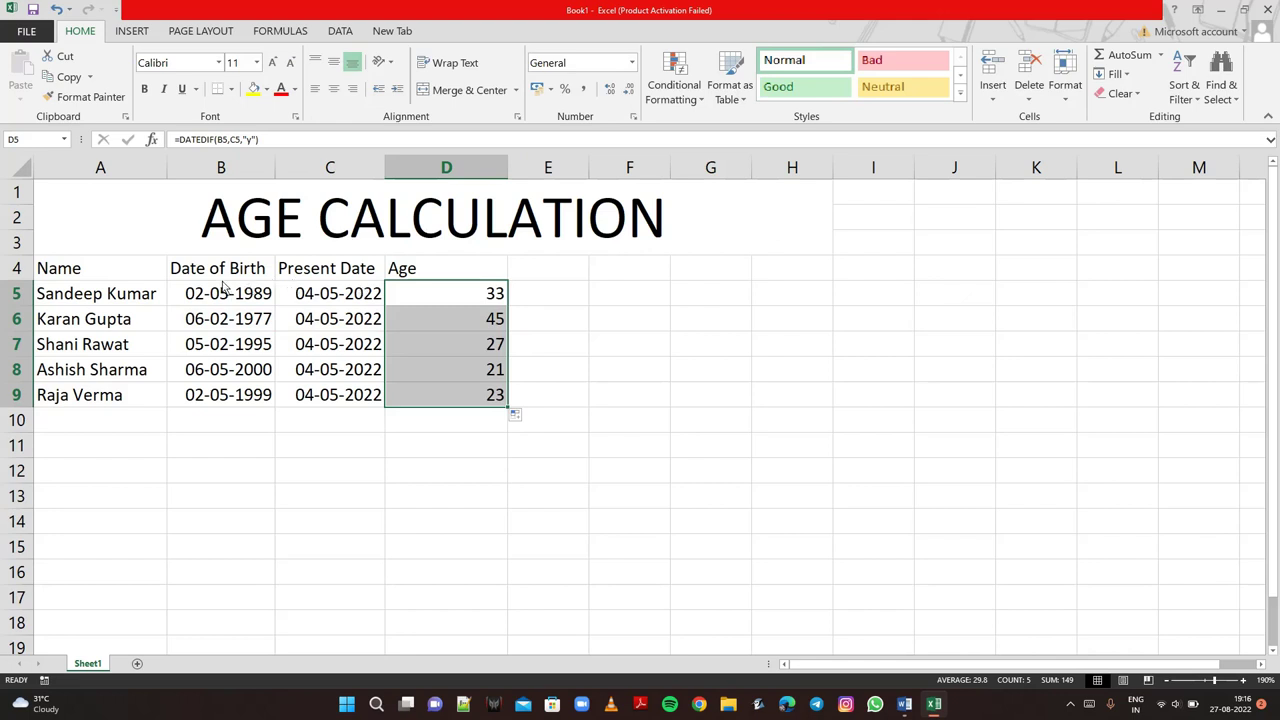
click(158, 278)
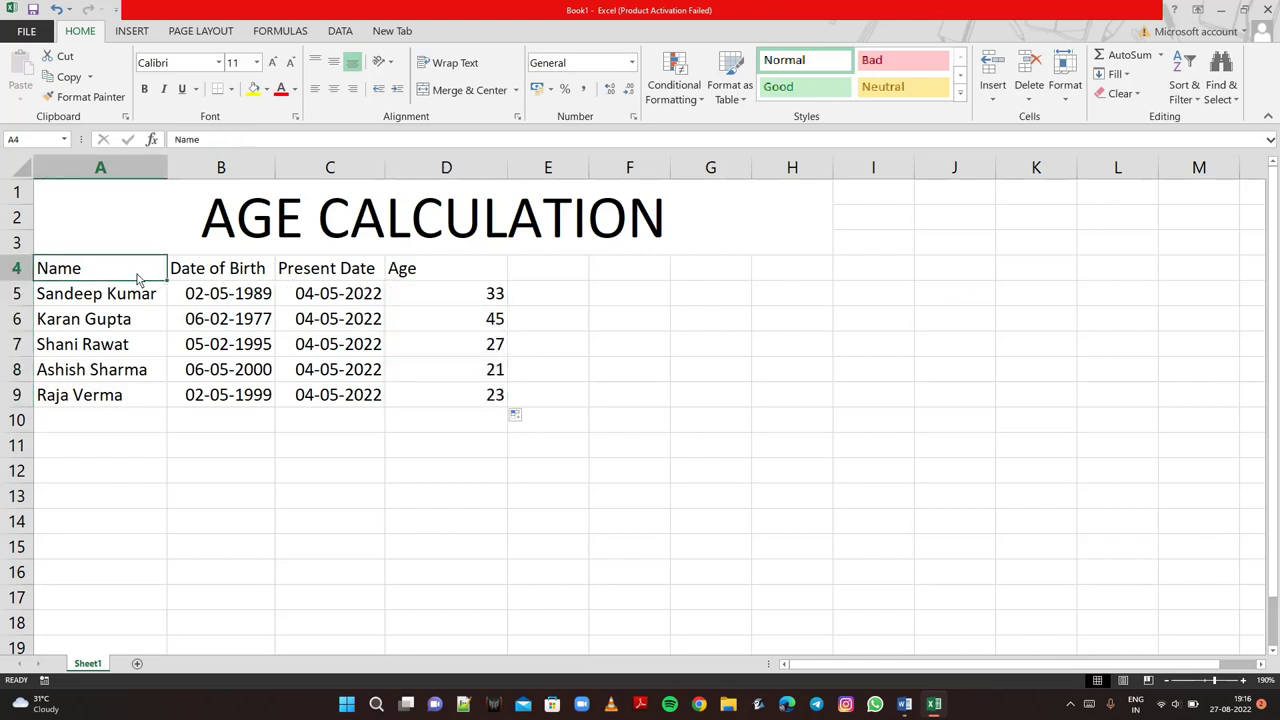
text(A)
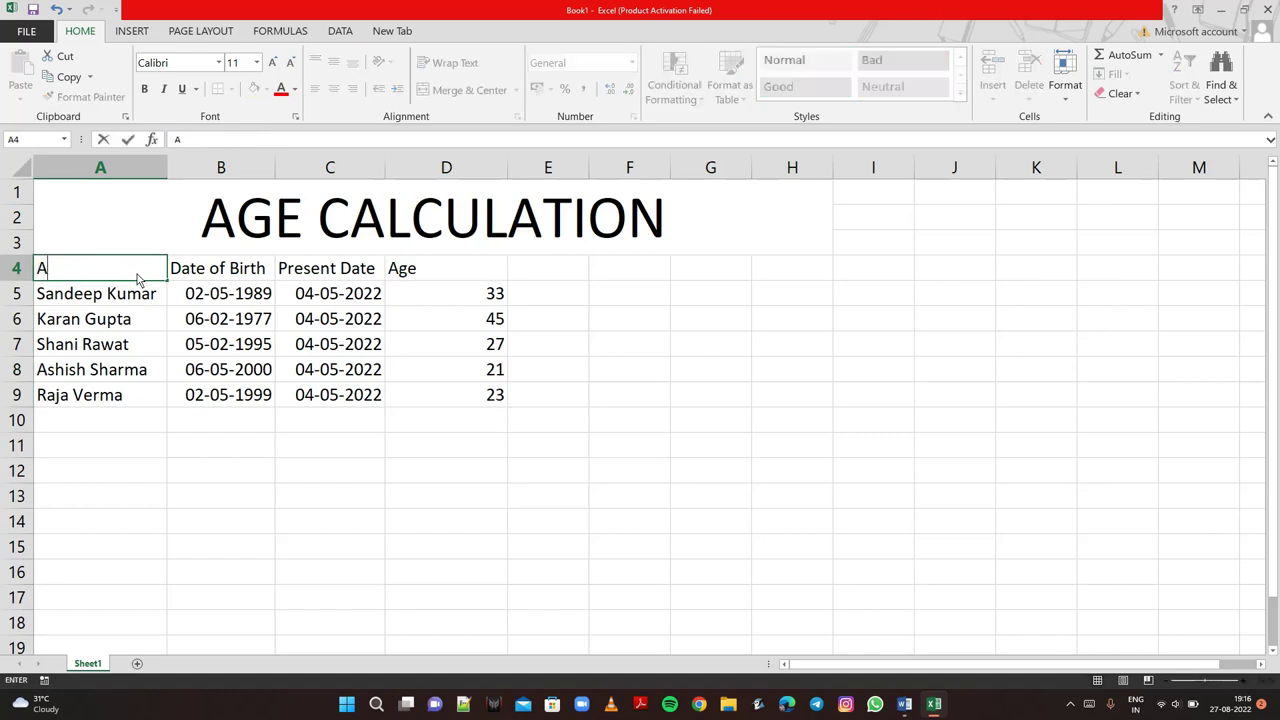
key(ctrl+z)
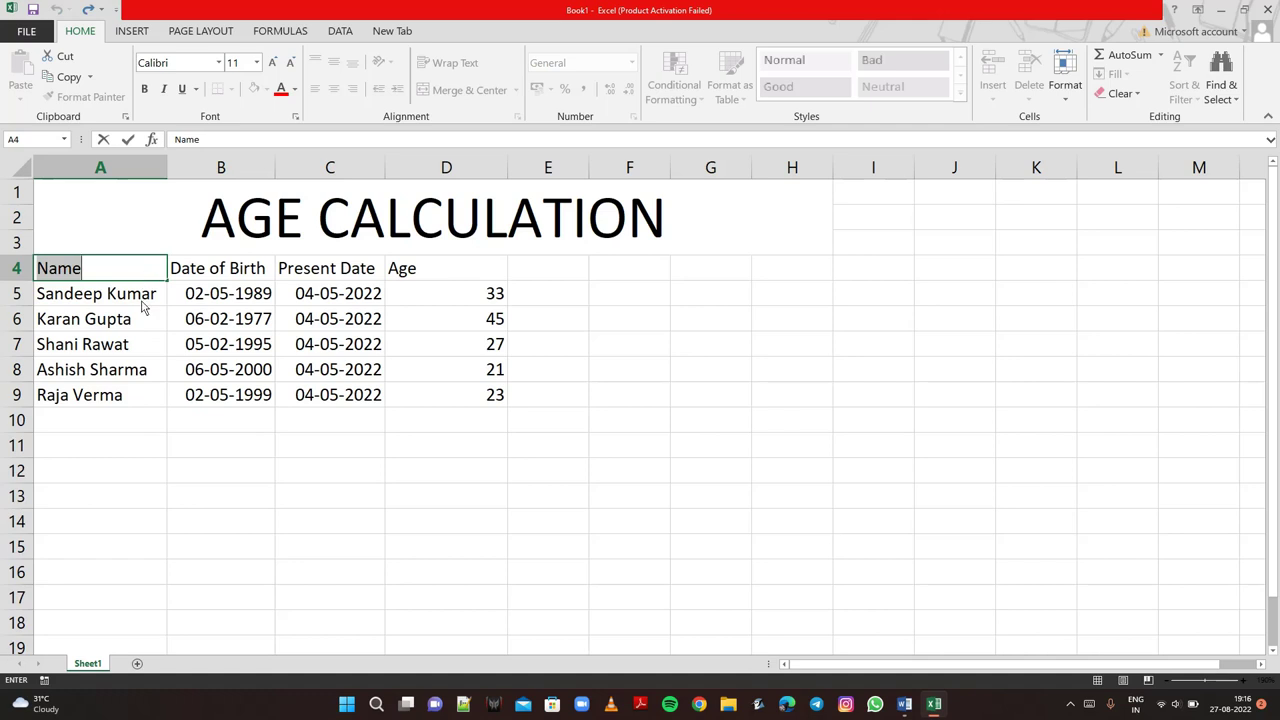
click(143, 306)
click(132, 278)
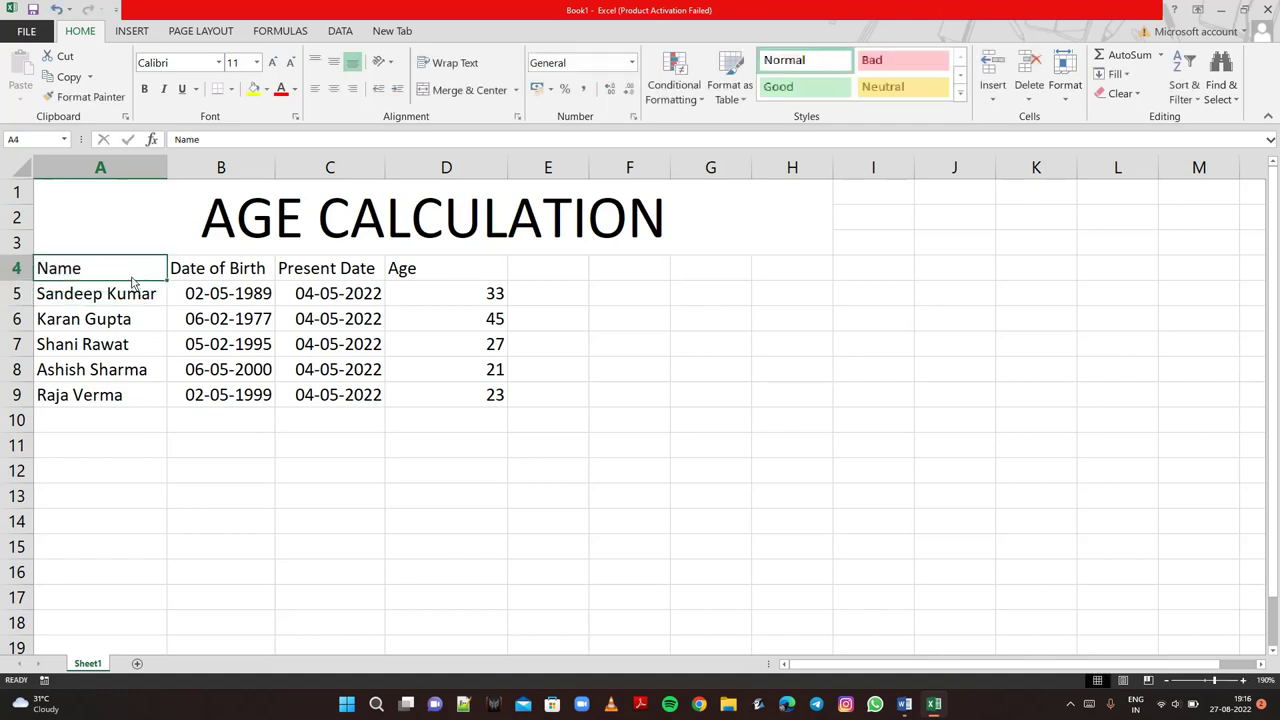
key(ctrl+a)
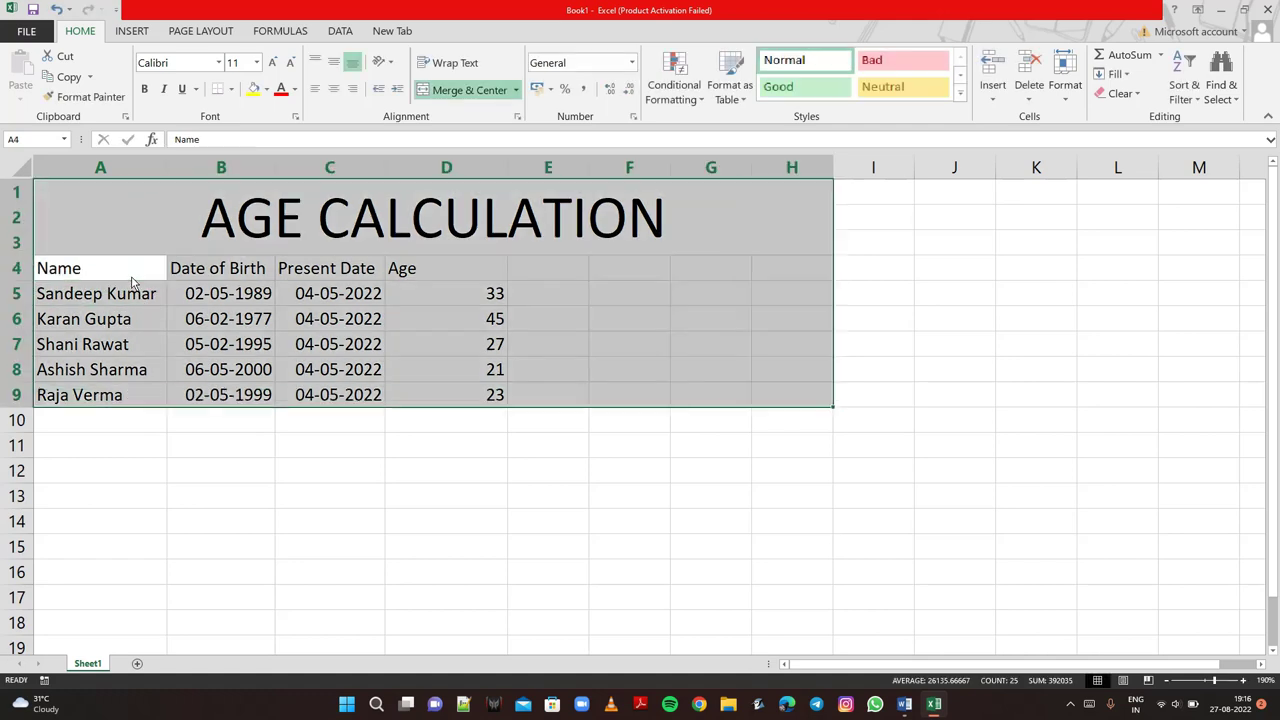
Narrow the selection to the table in columns A to D and make its text bold
key(shift+Down)
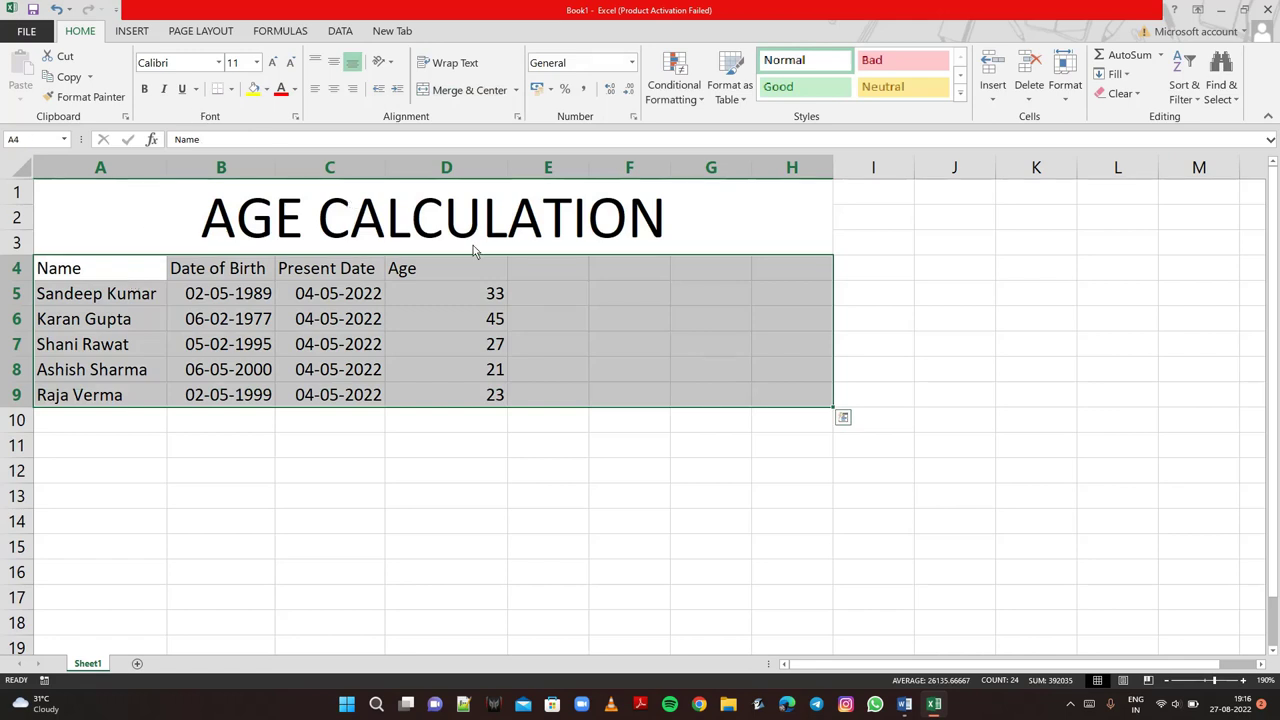
key(shift+Left)
key(shift+Left)
key(shift+Left)
key(shift+Left)
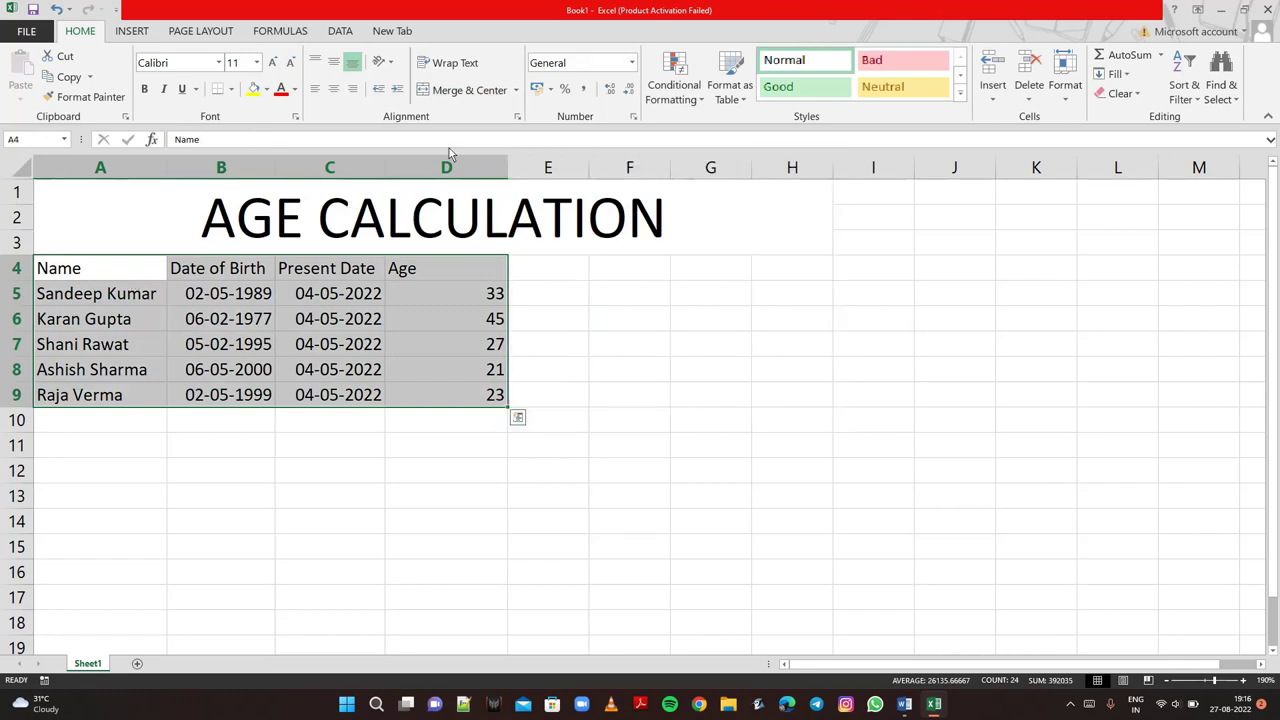
click(145, 89)
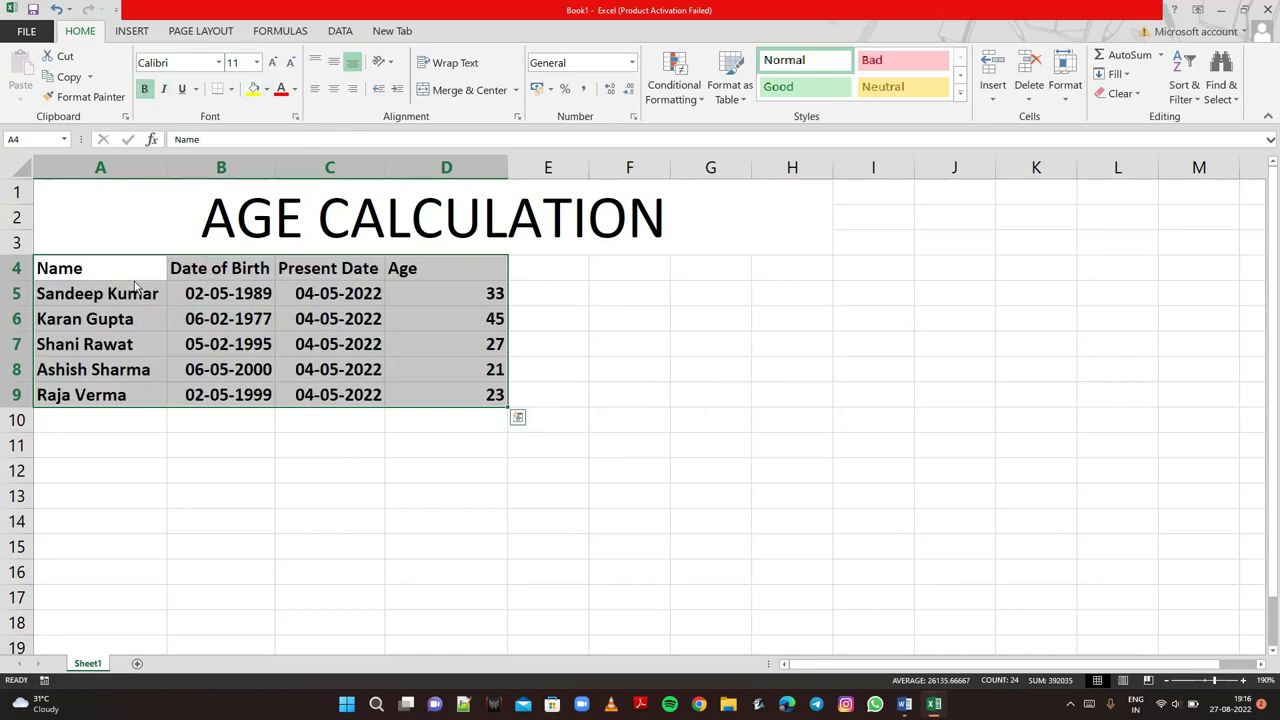
Give the row 4 header cells yellow text on a black fill
drag(135, 274, 426, 268)
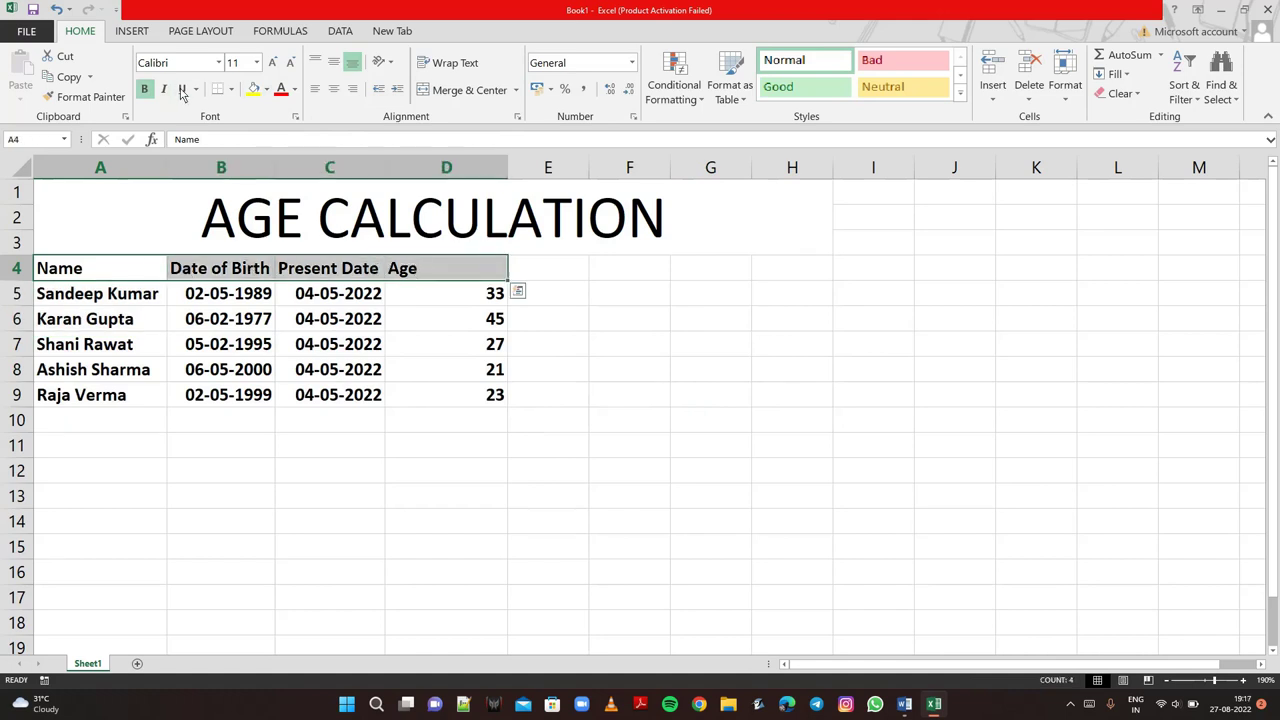
click(295, 90)
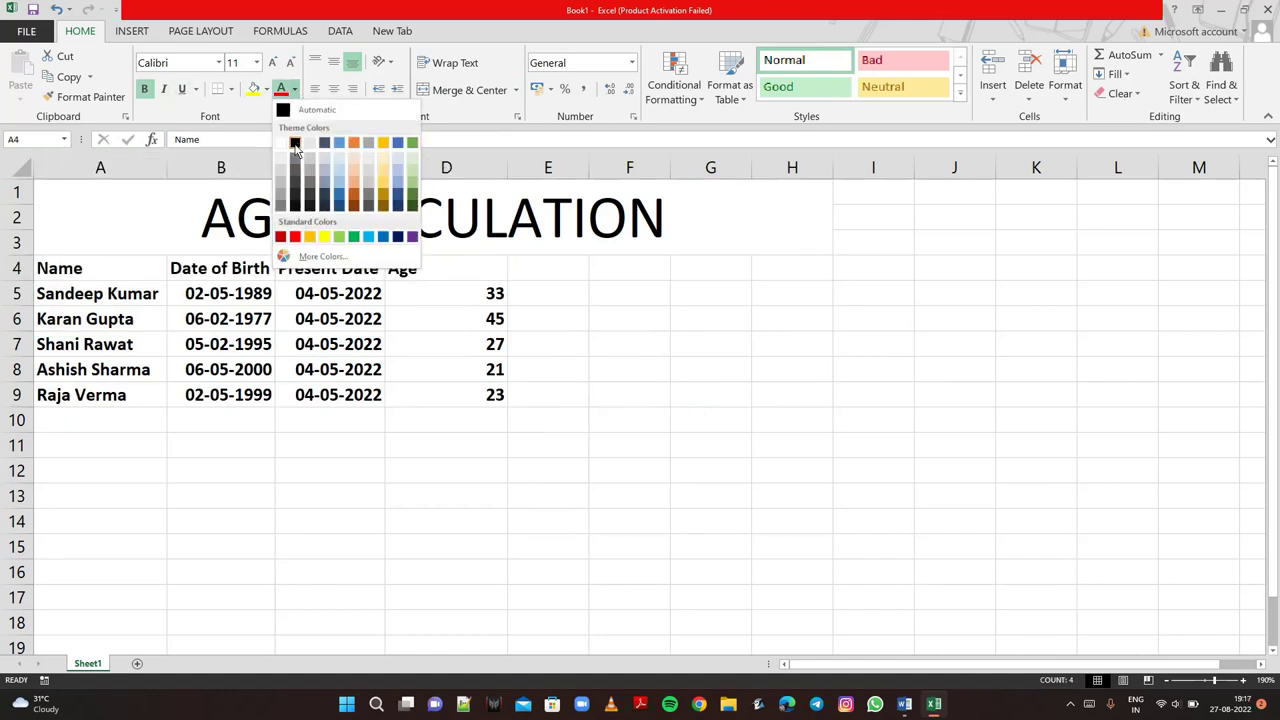
click(322, 238)
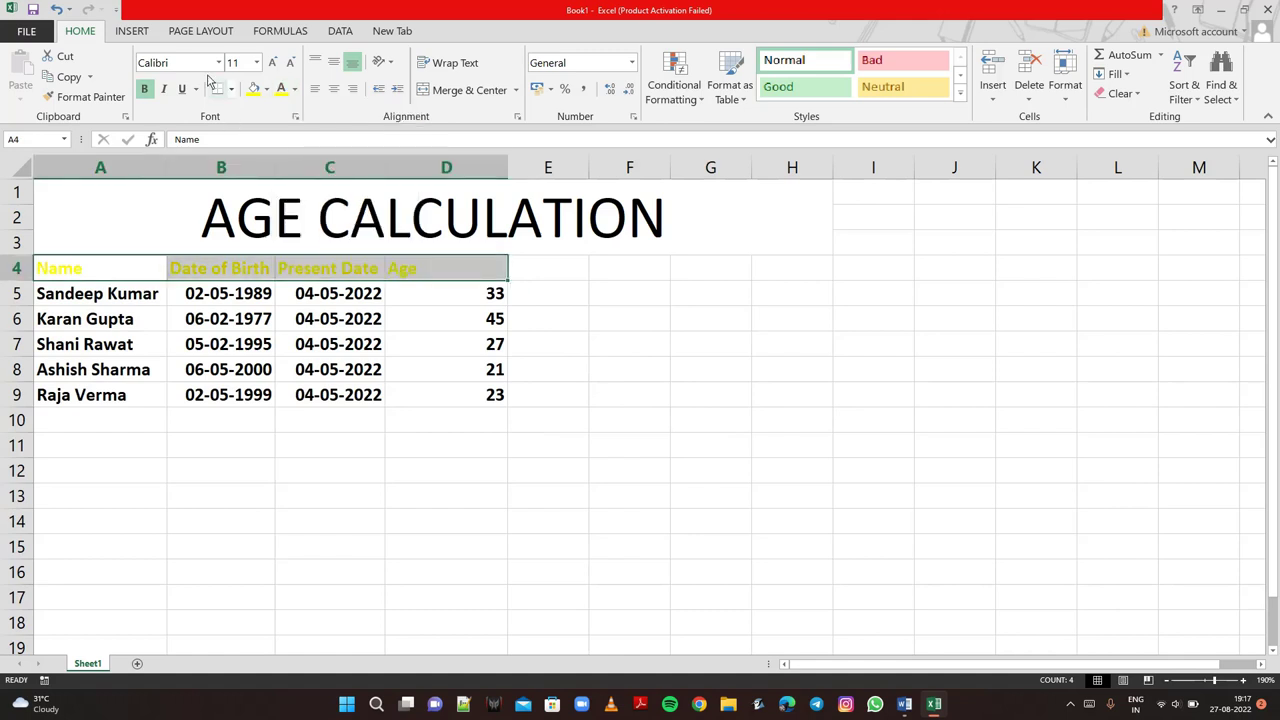
click(267, 90)
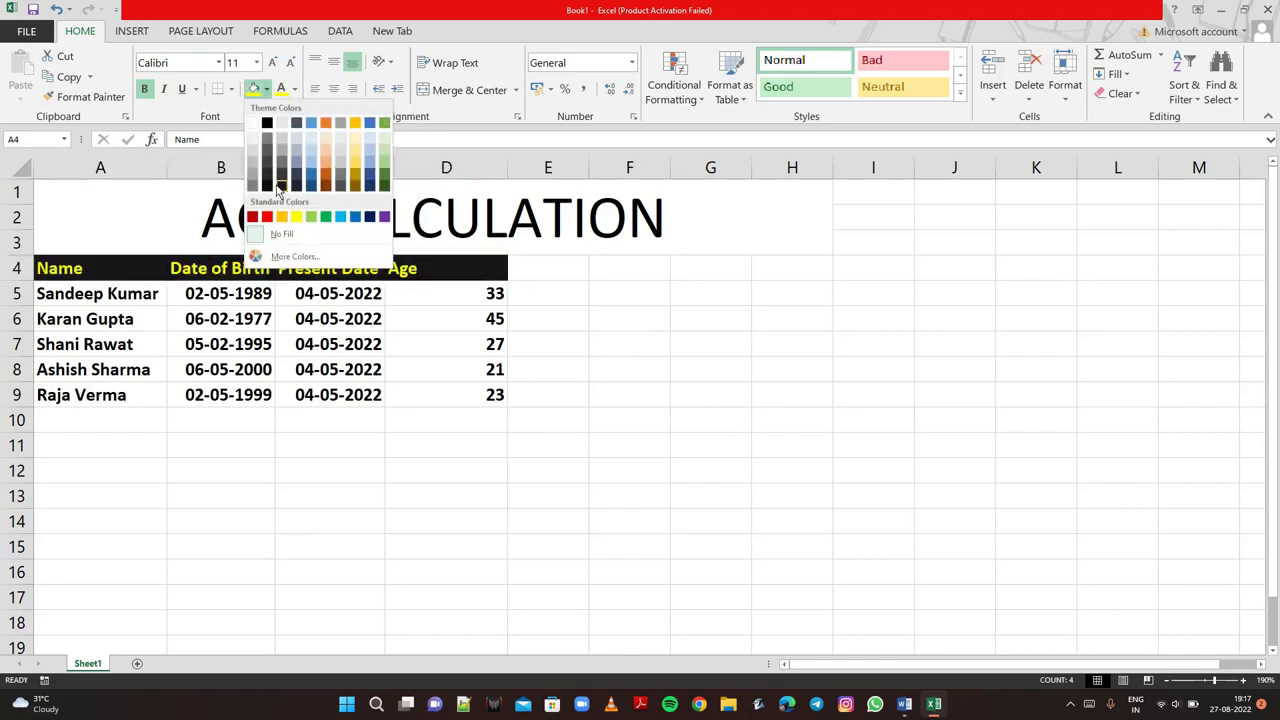
click(268, 124)
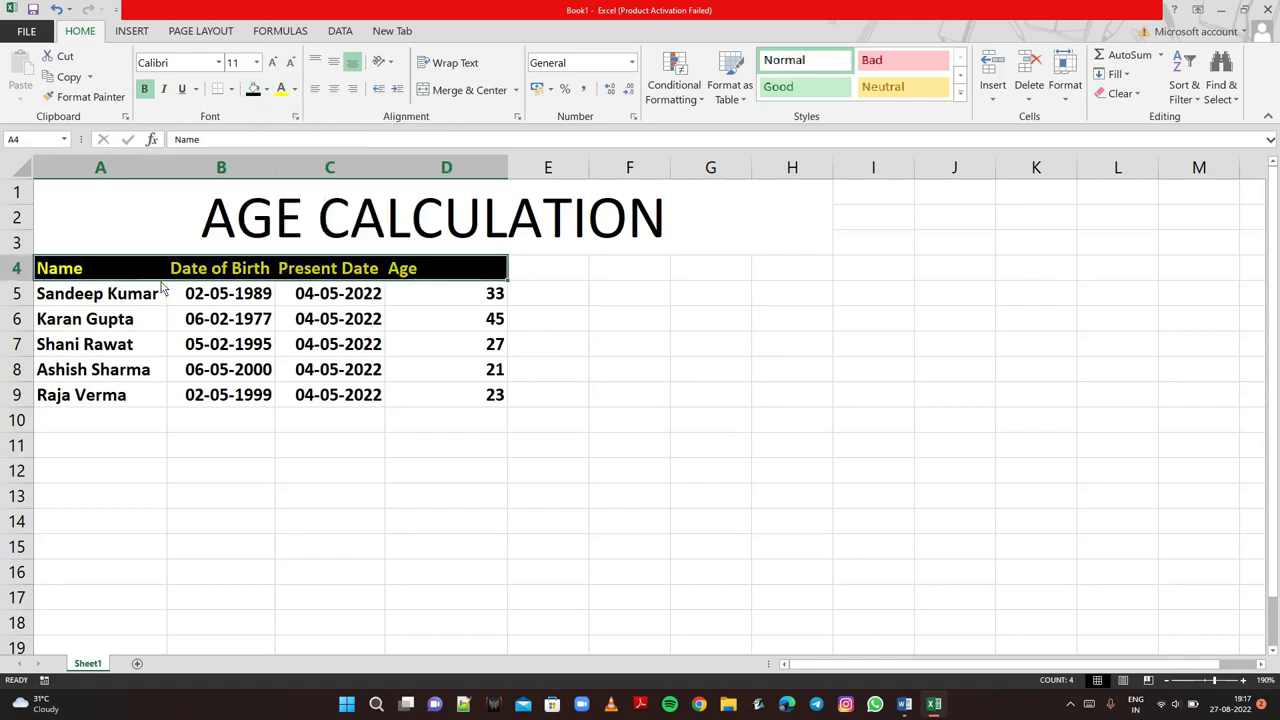
Fill the name cells A5:A9 with orange
drag(155, 293, 155, 395)
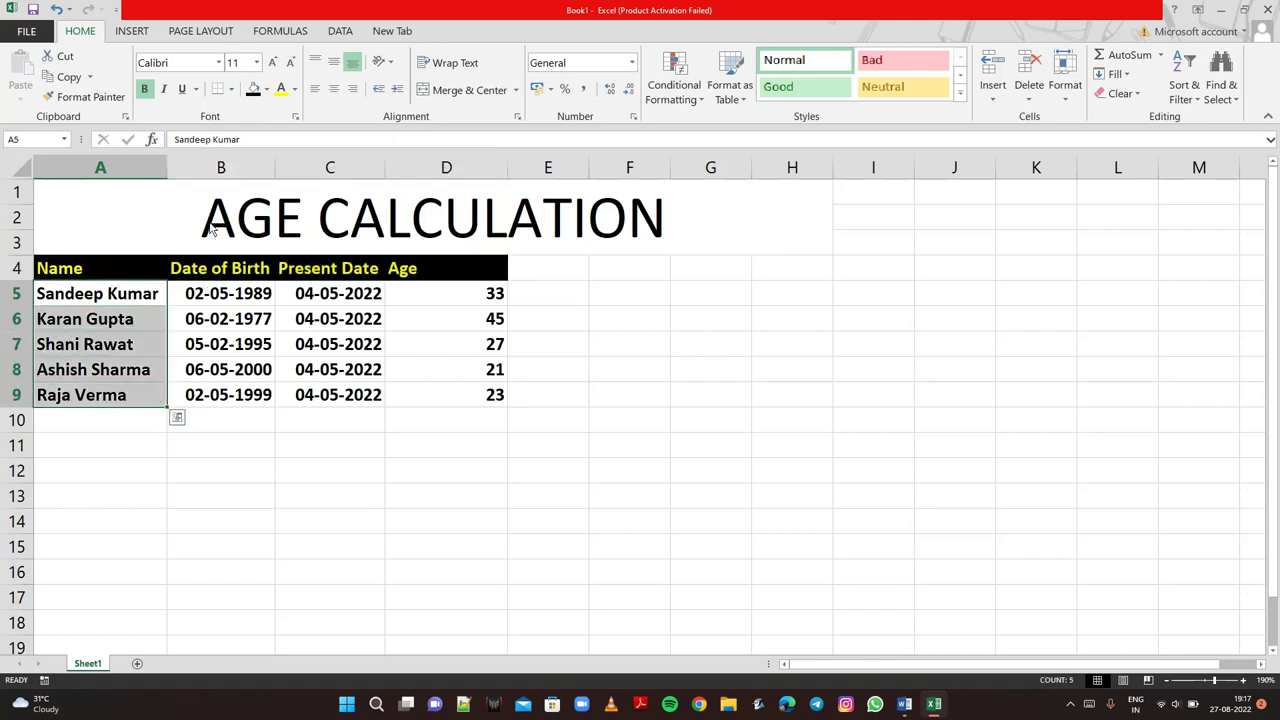
click(267, 91)
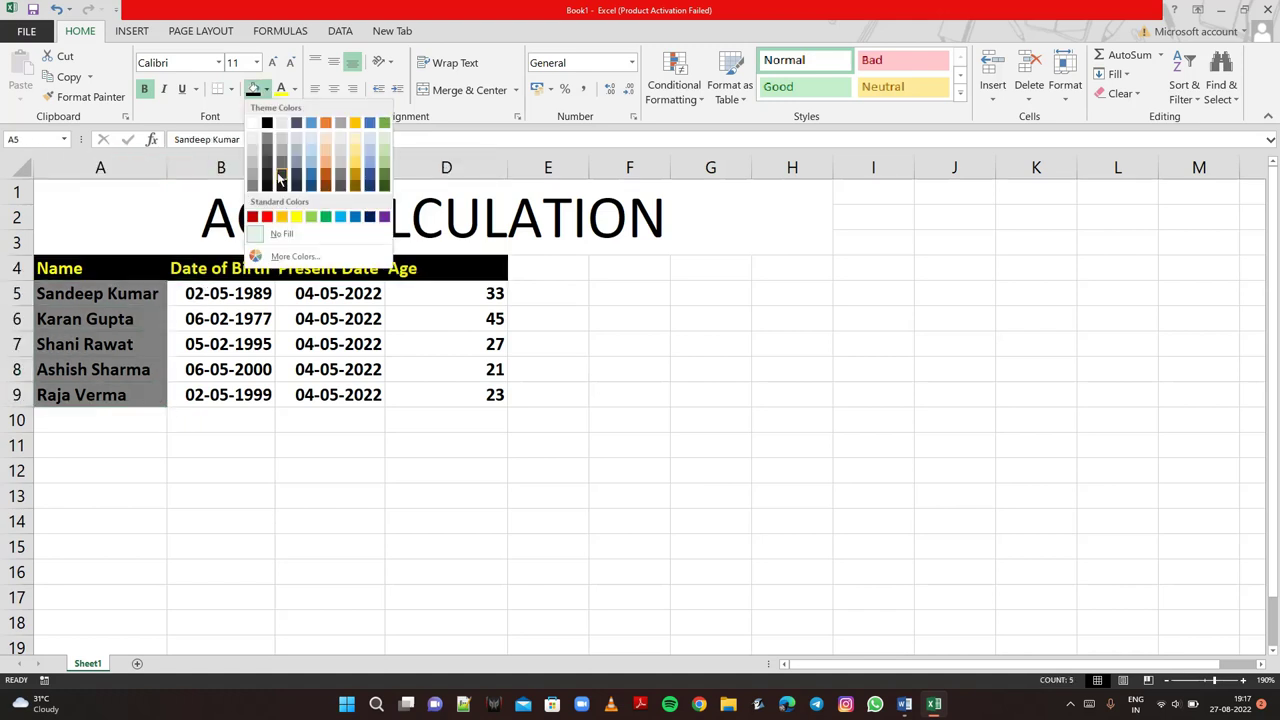
click(282, 218)
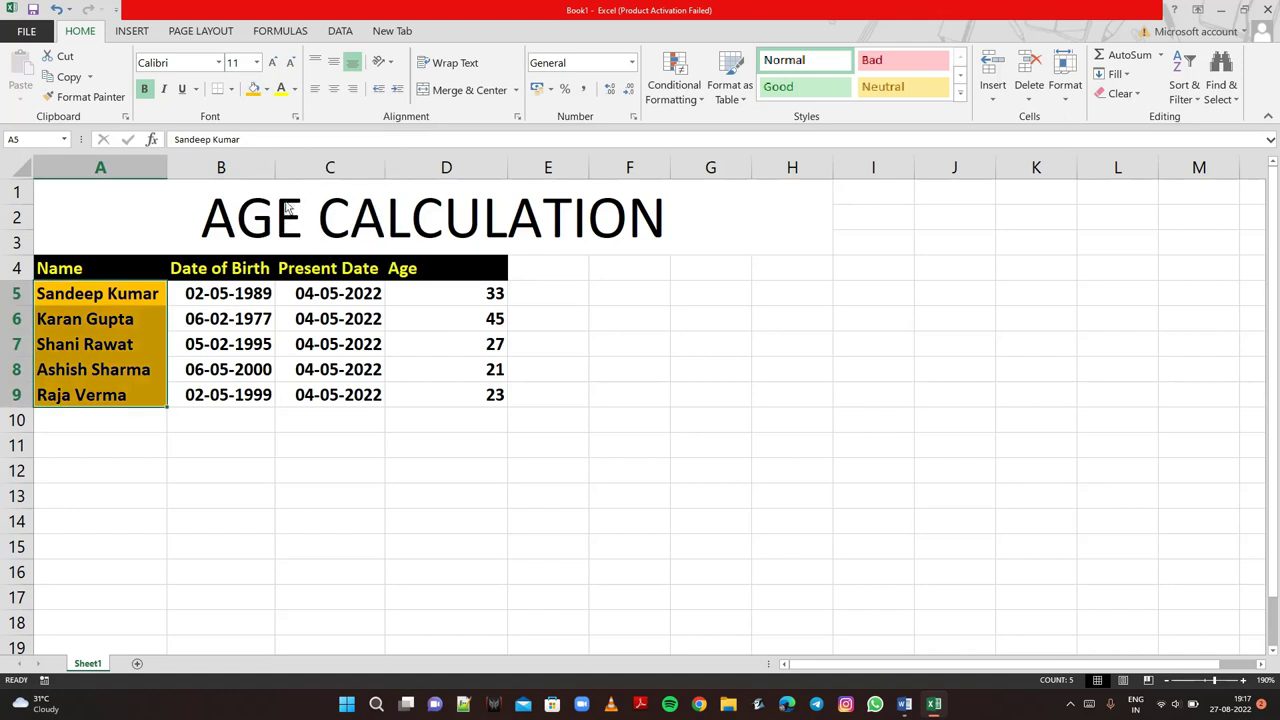
Give the date cells B5:C9 yellow text on a black fill
mouse_move(226, 294)
mouse_down()
mouse_move(357, 362)
mouse_move(360, 396)
mouse_up()
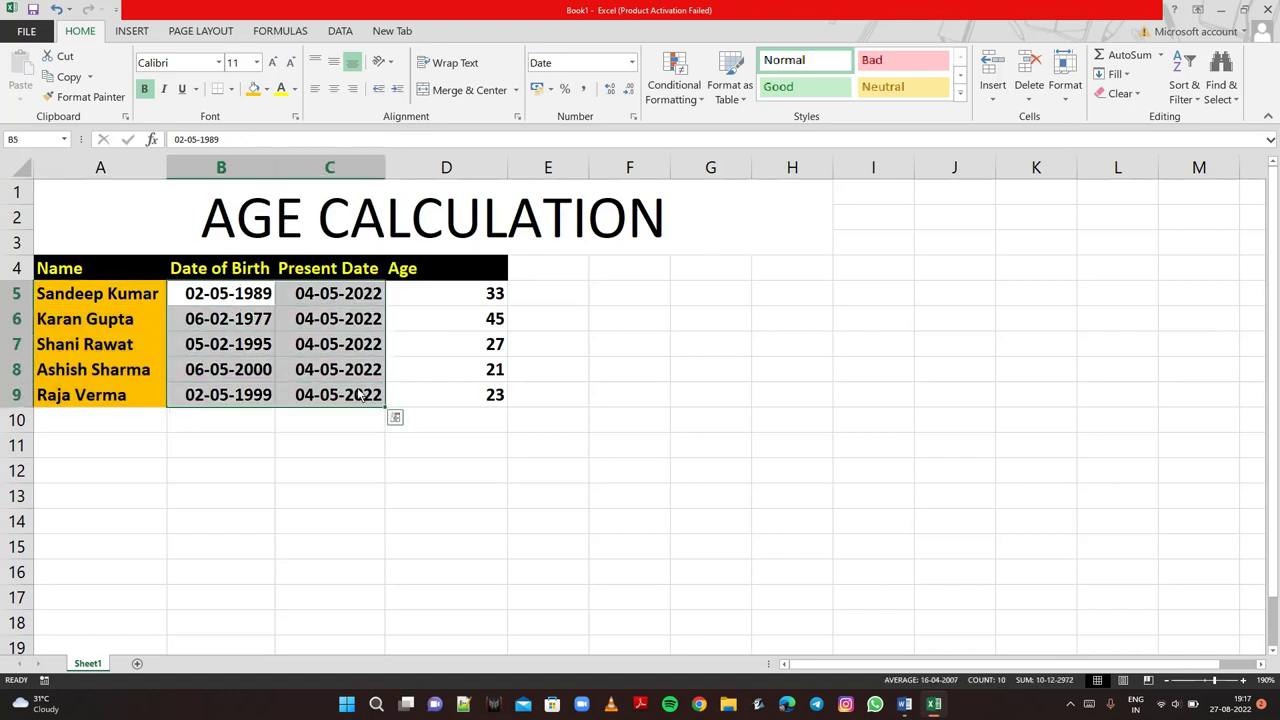
click(294, 89)
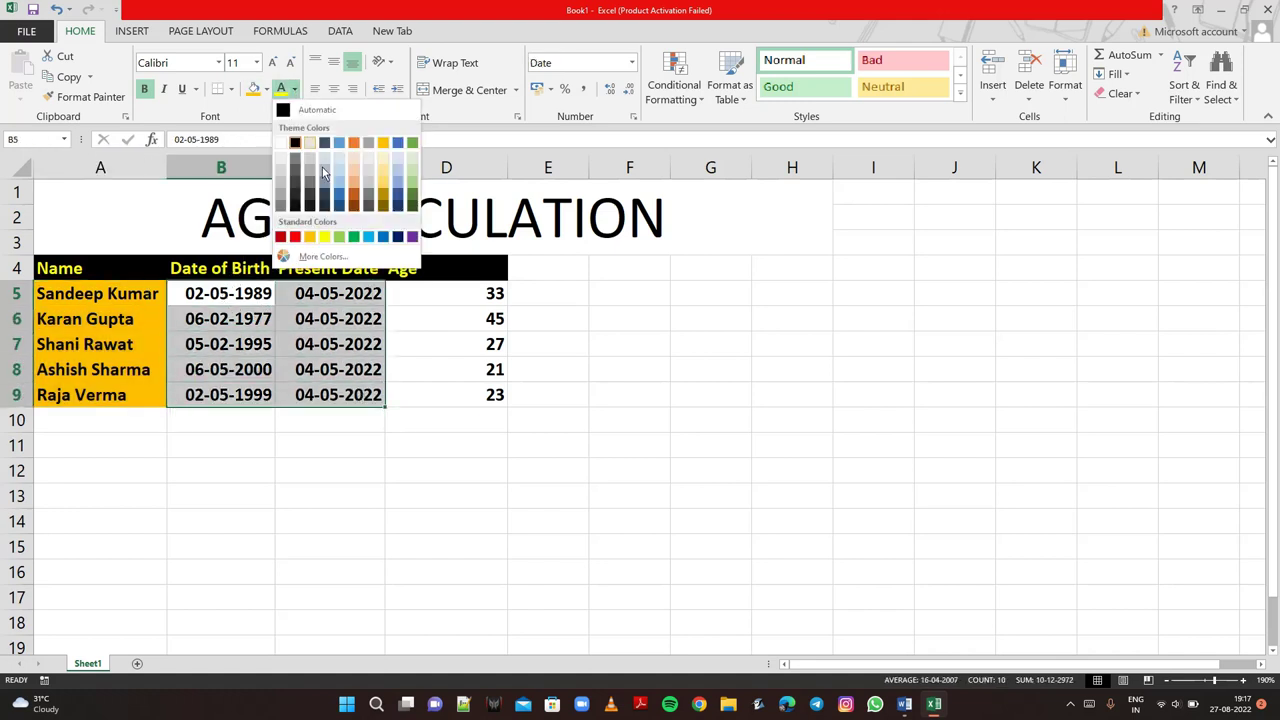
click(323, 237)
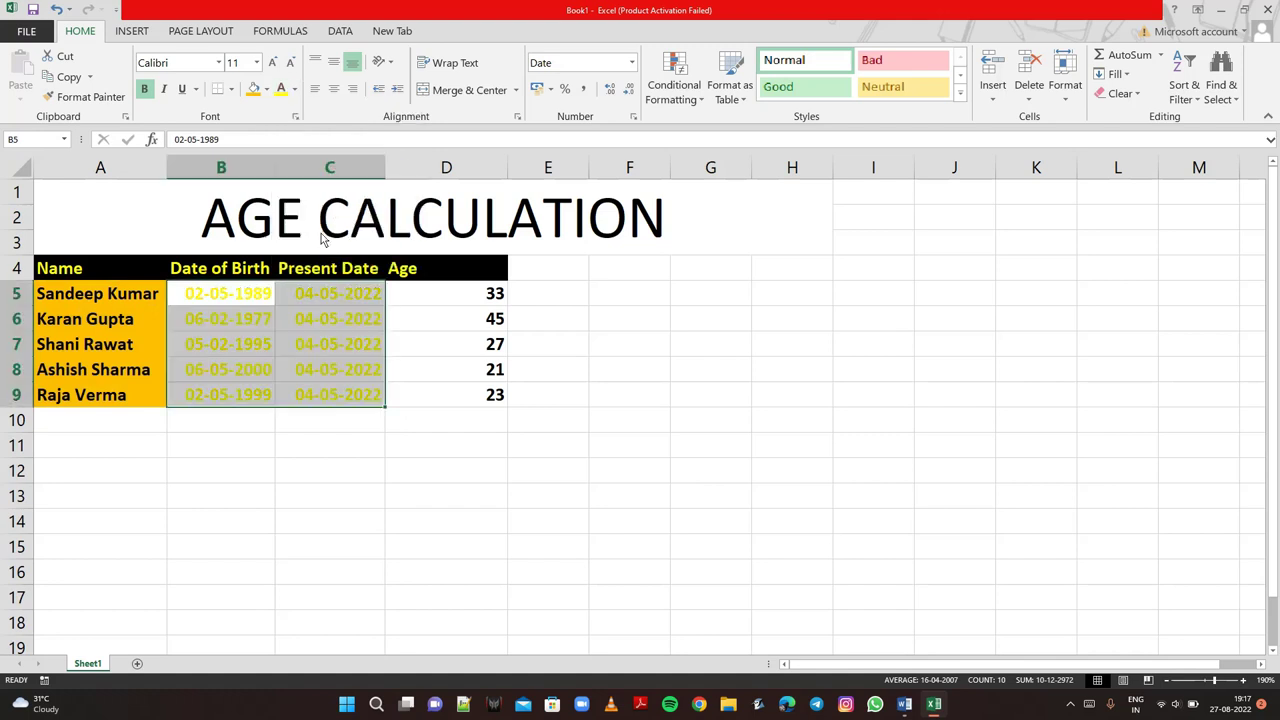
click(266, 89)
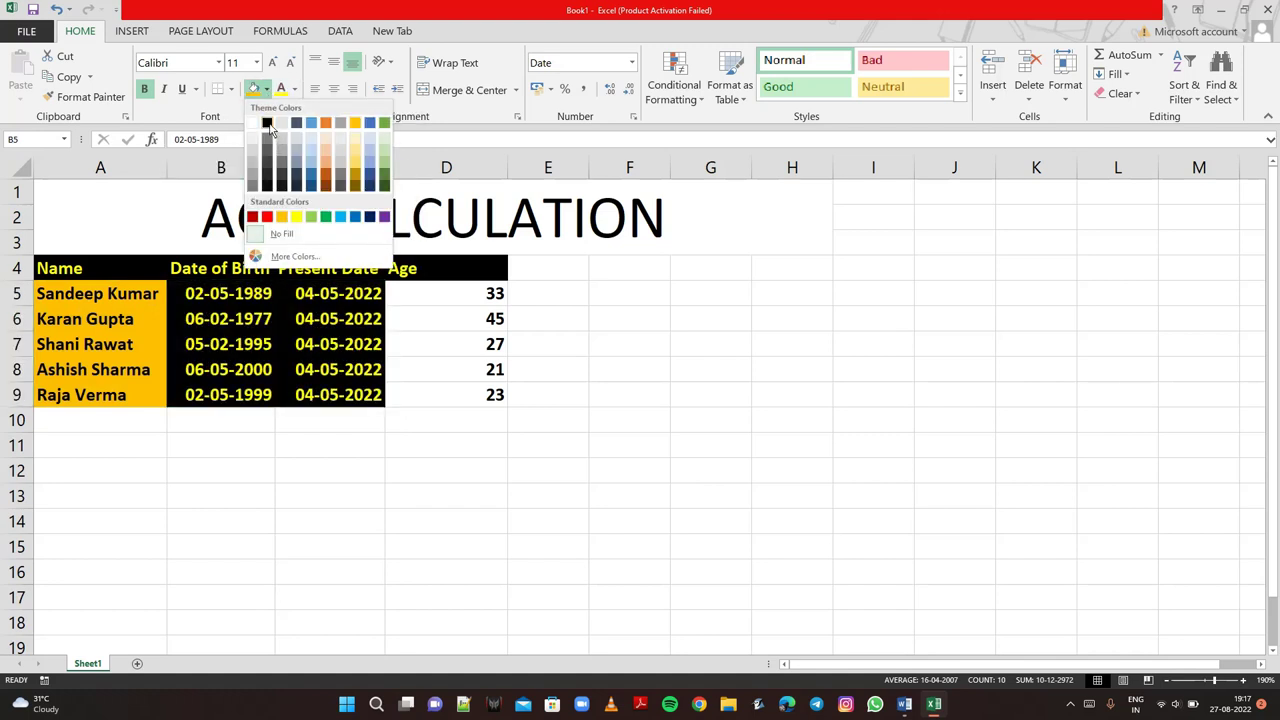
click(268, 124)
drag(414, 293, 456, 398)
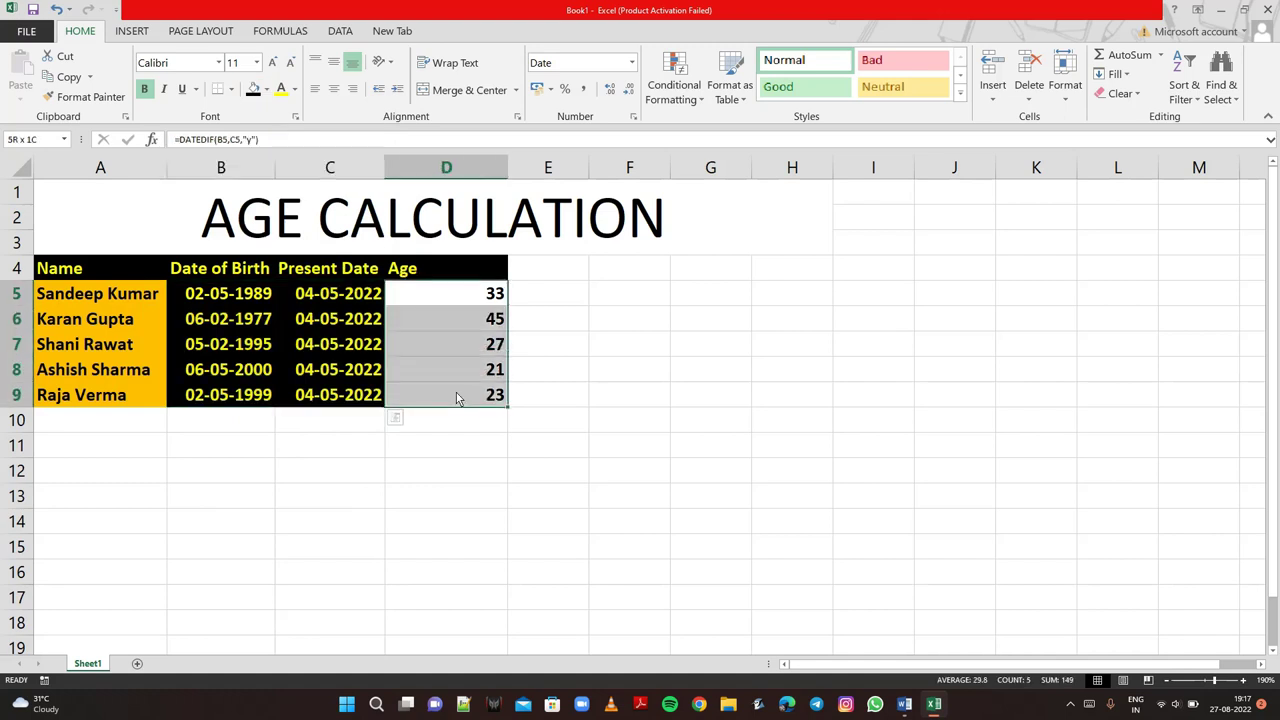
Fill the age cells D5:D9 with blue
click(268, 90)
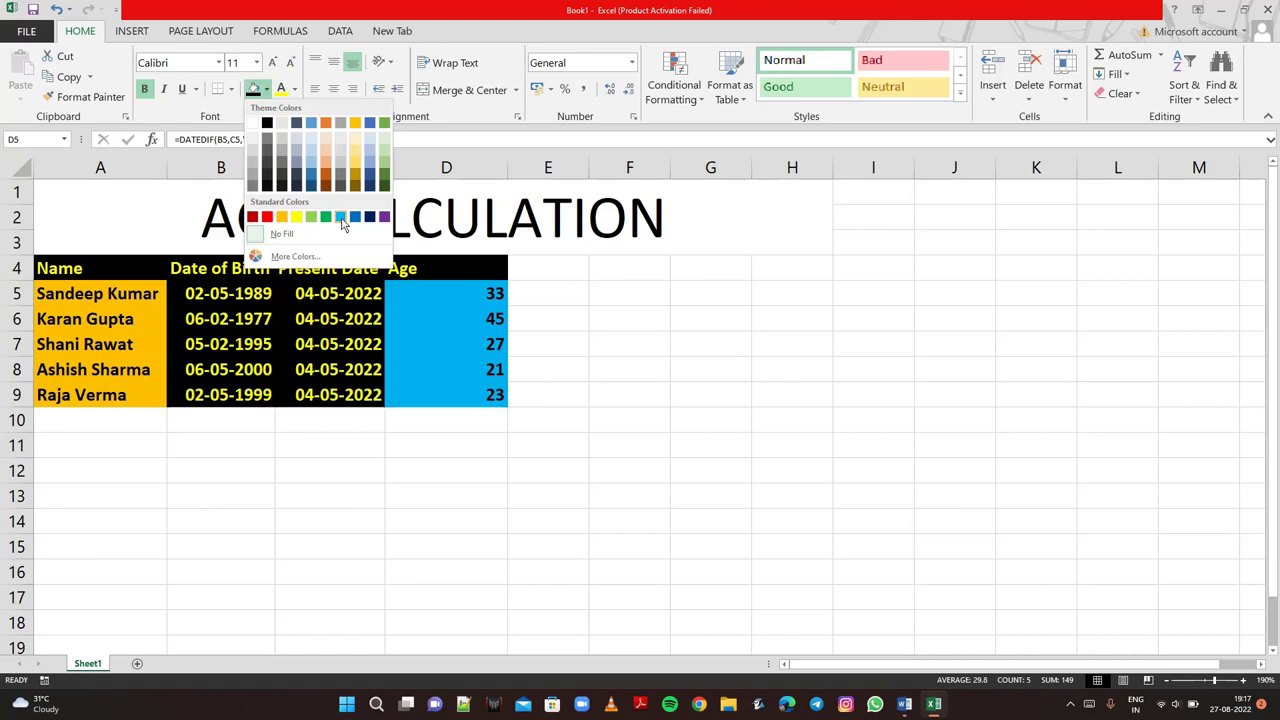
click(341, 220)
click(587, 322)
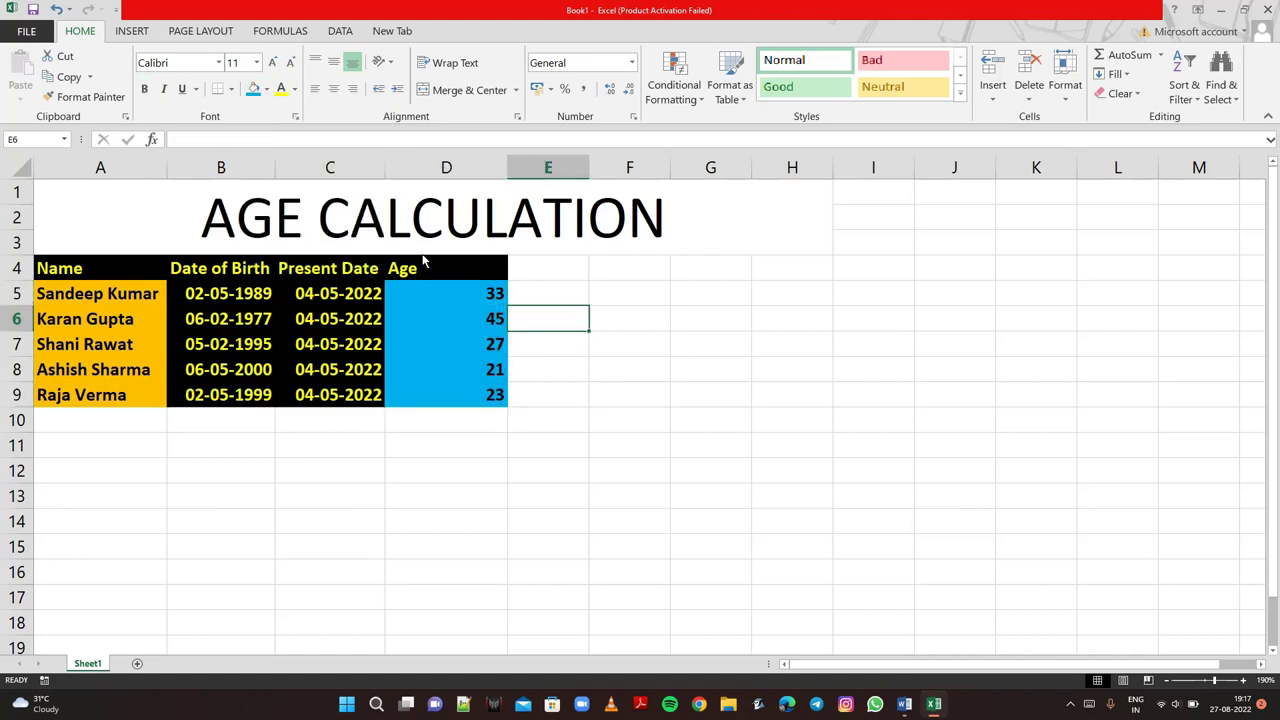
Apply All Borders and a Thick Box Border to the table A4:D9
click(118, 272)
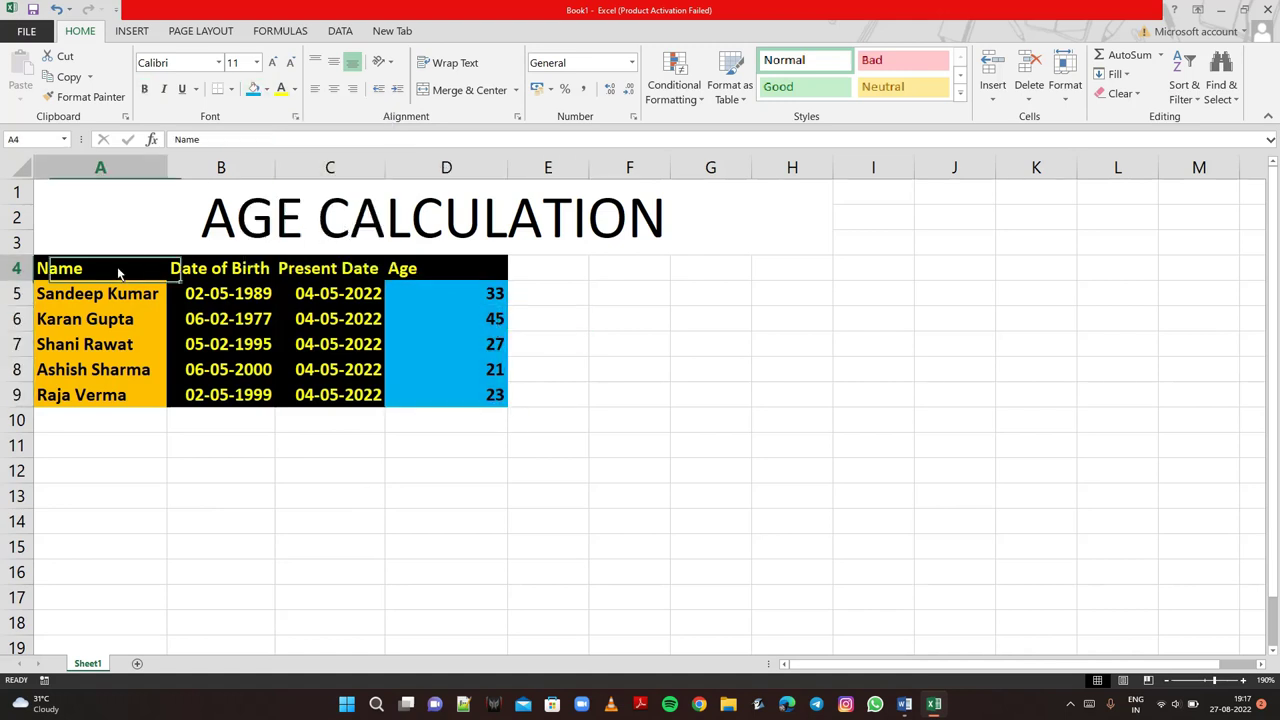
drag(118, 272, 492, 400)
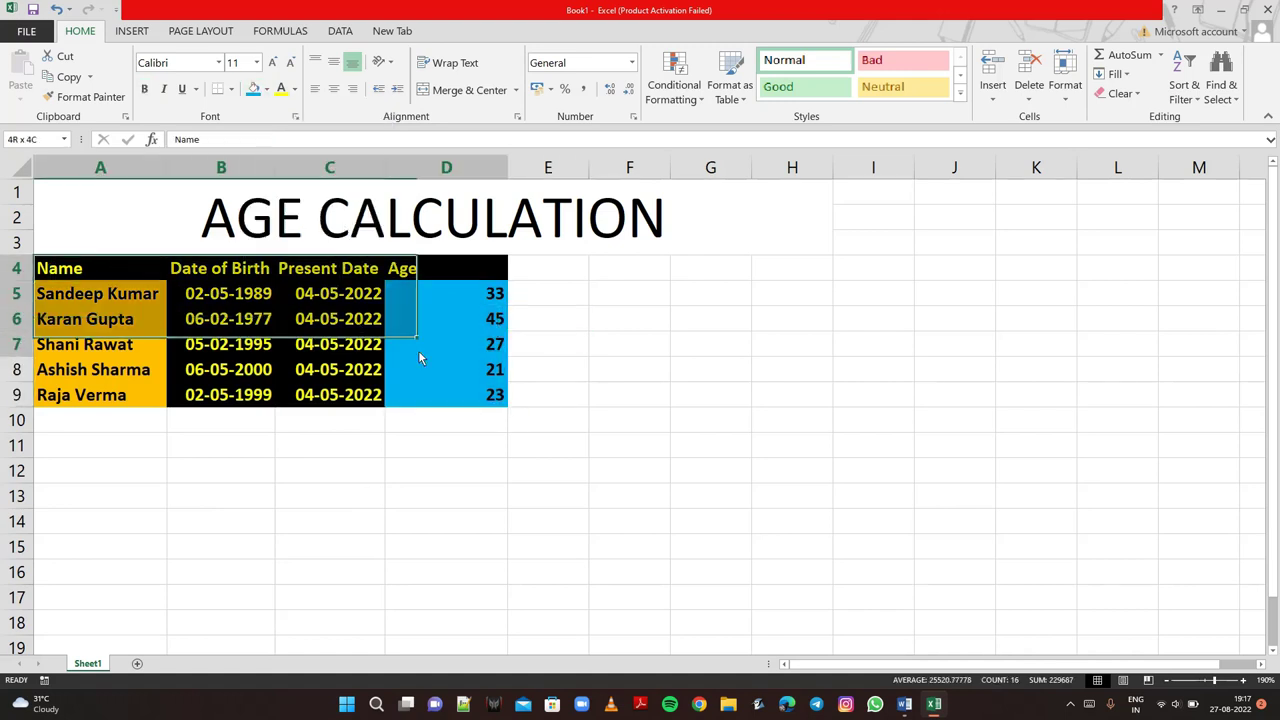
click(231, 89)
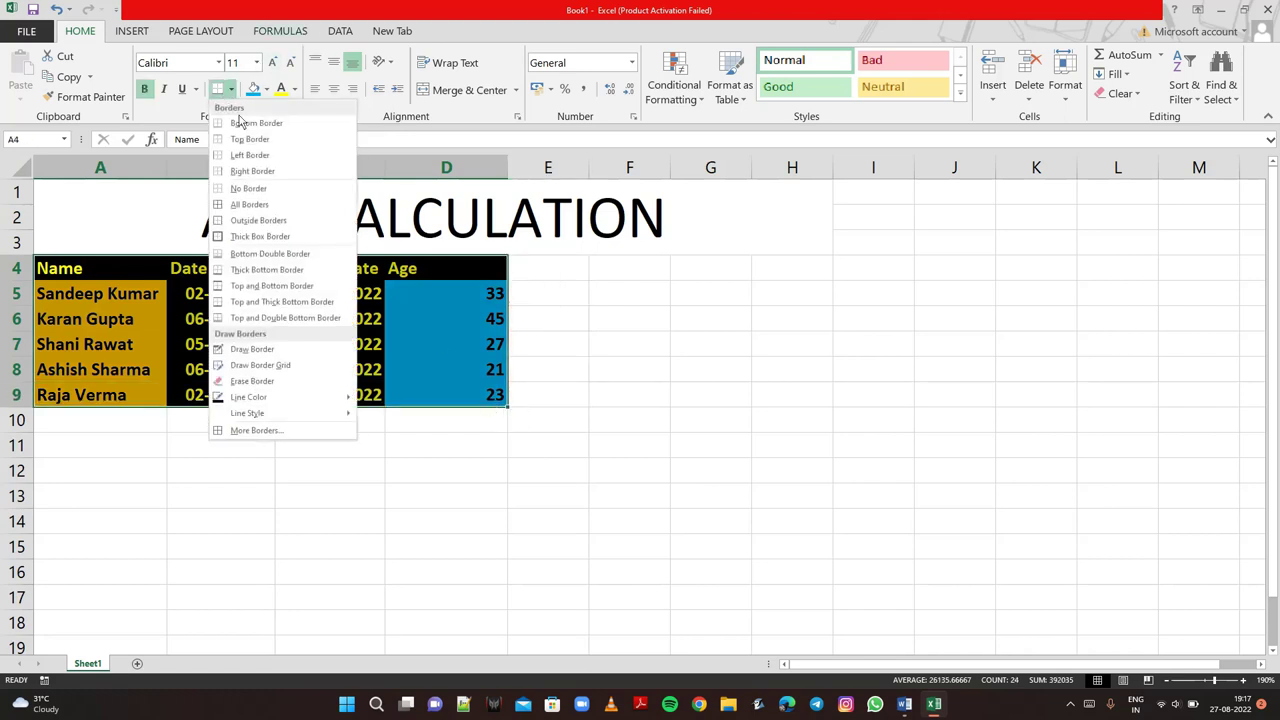
click(250, 205)
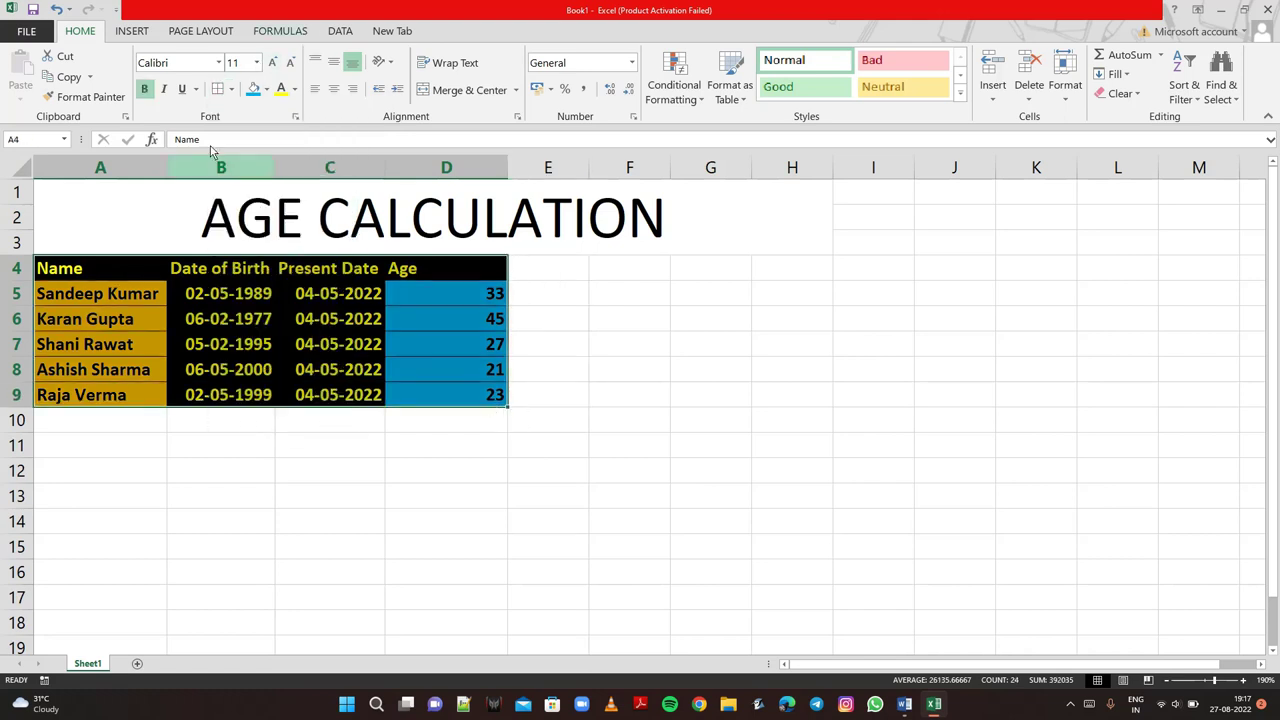
click(231, 89)
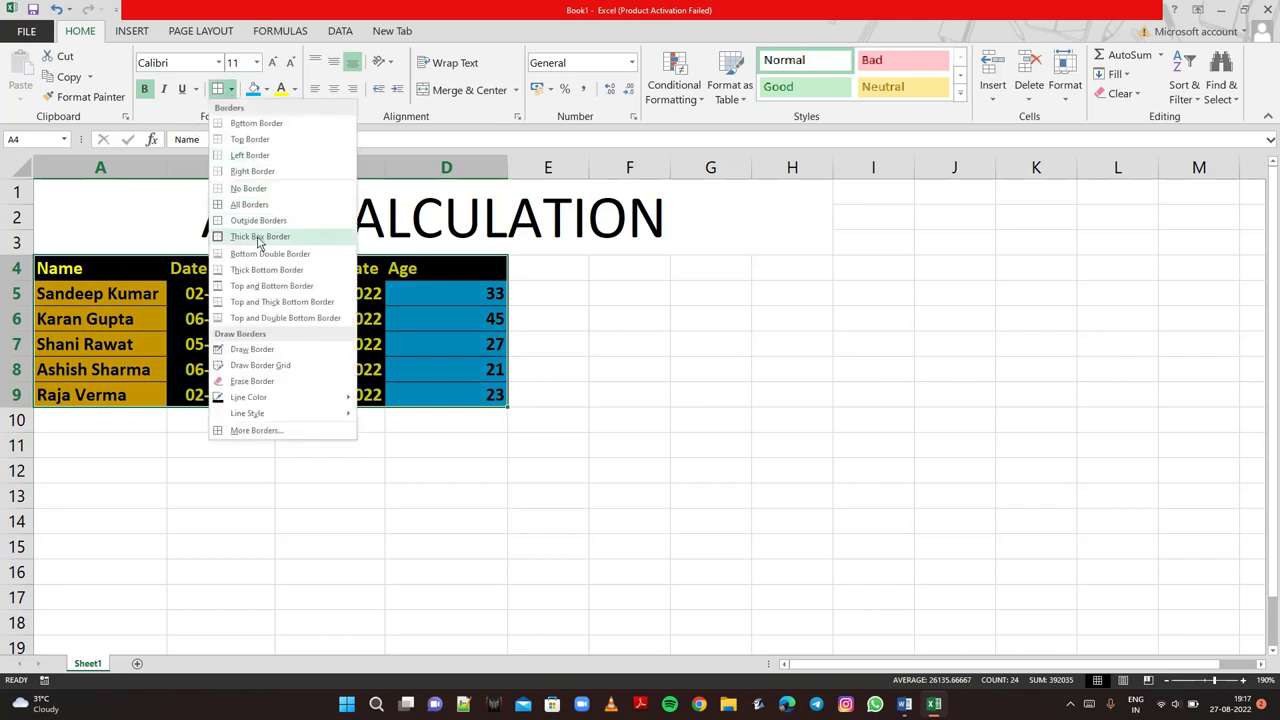
click(259, 238)
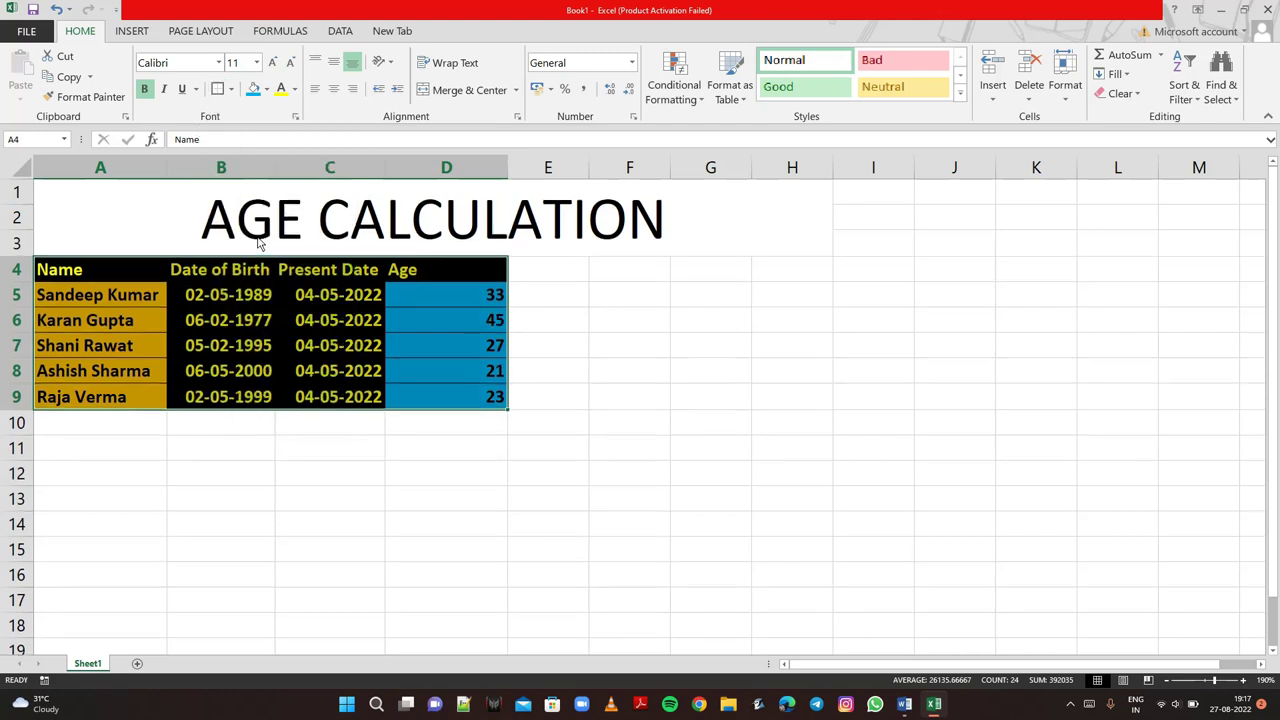
click(530, 328)
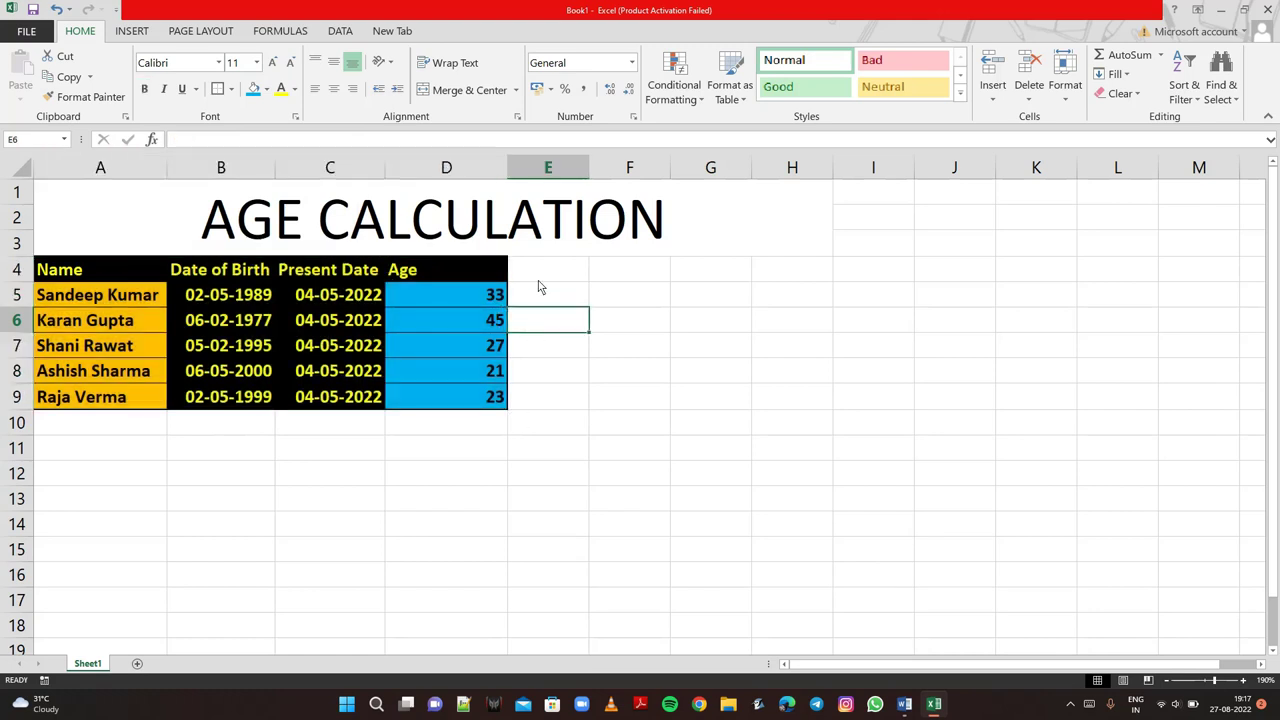
Clear the AGE CALCULATION title text and unmerge the old title area A1:H3
click(697, 236)
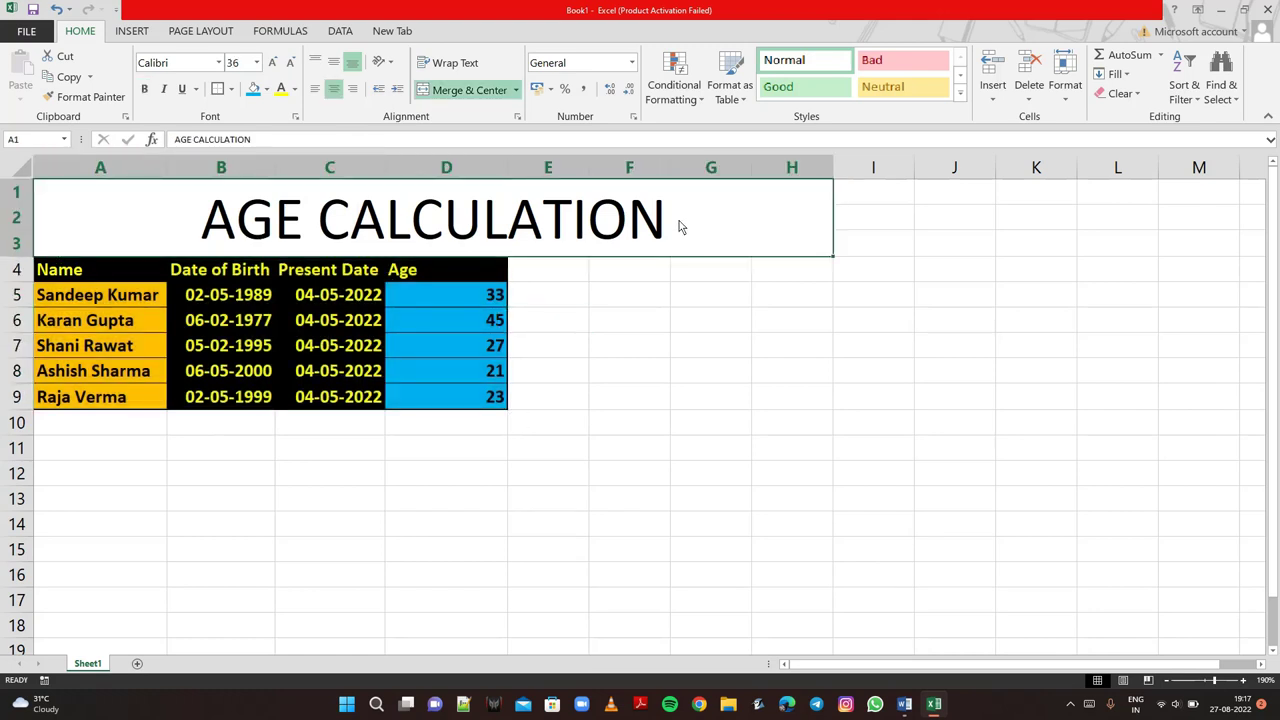
double_click(675, 223)
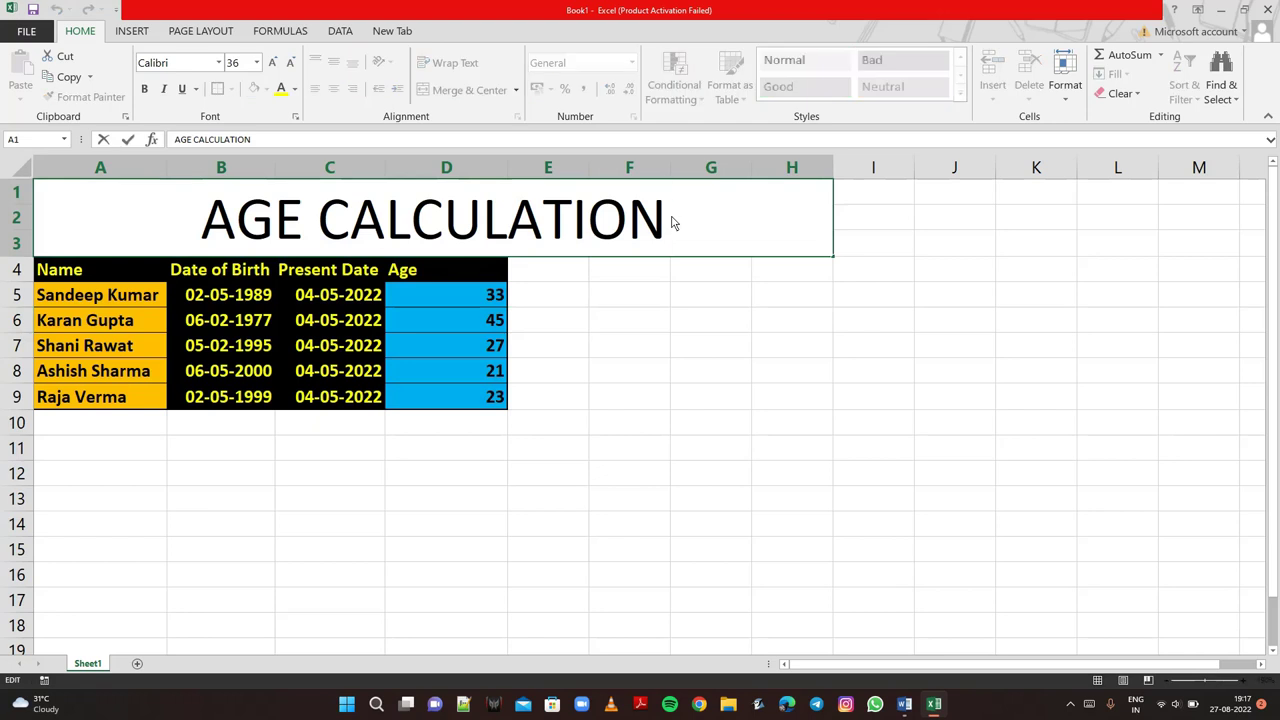
drag(672, 223, 178, 245)
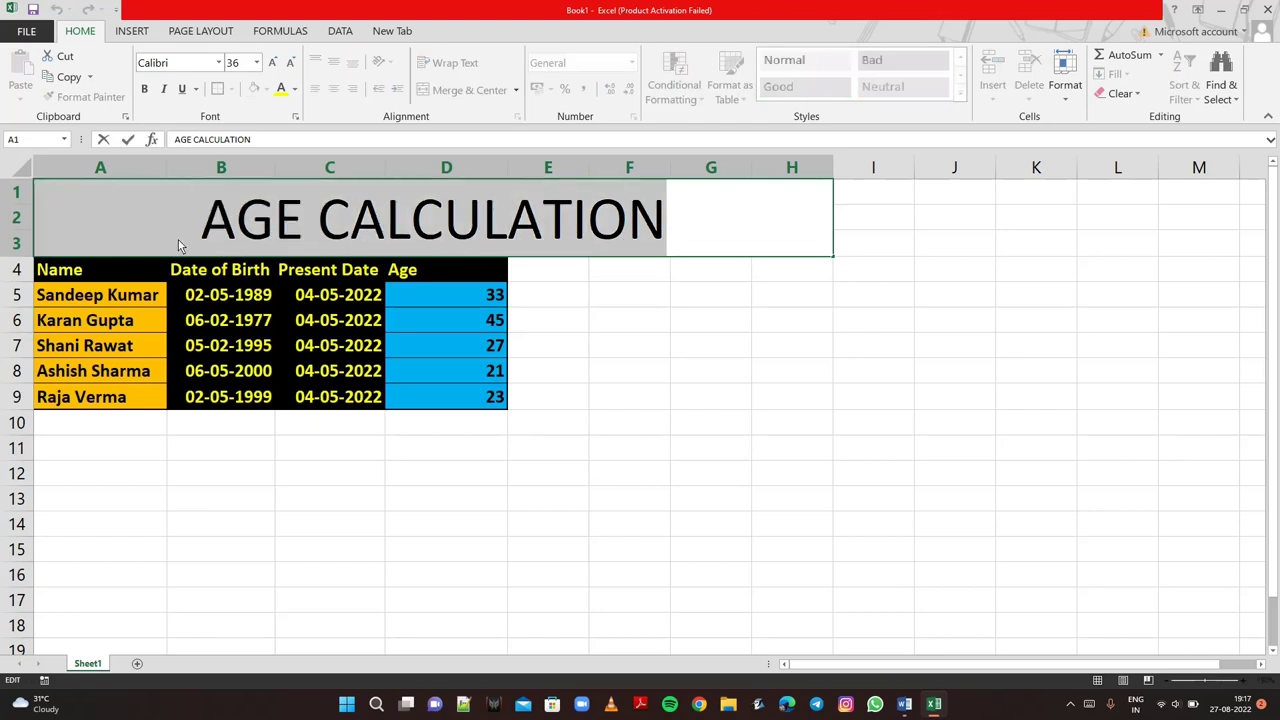
key(ctrl+c)
key(Delete)
click(923, 273)
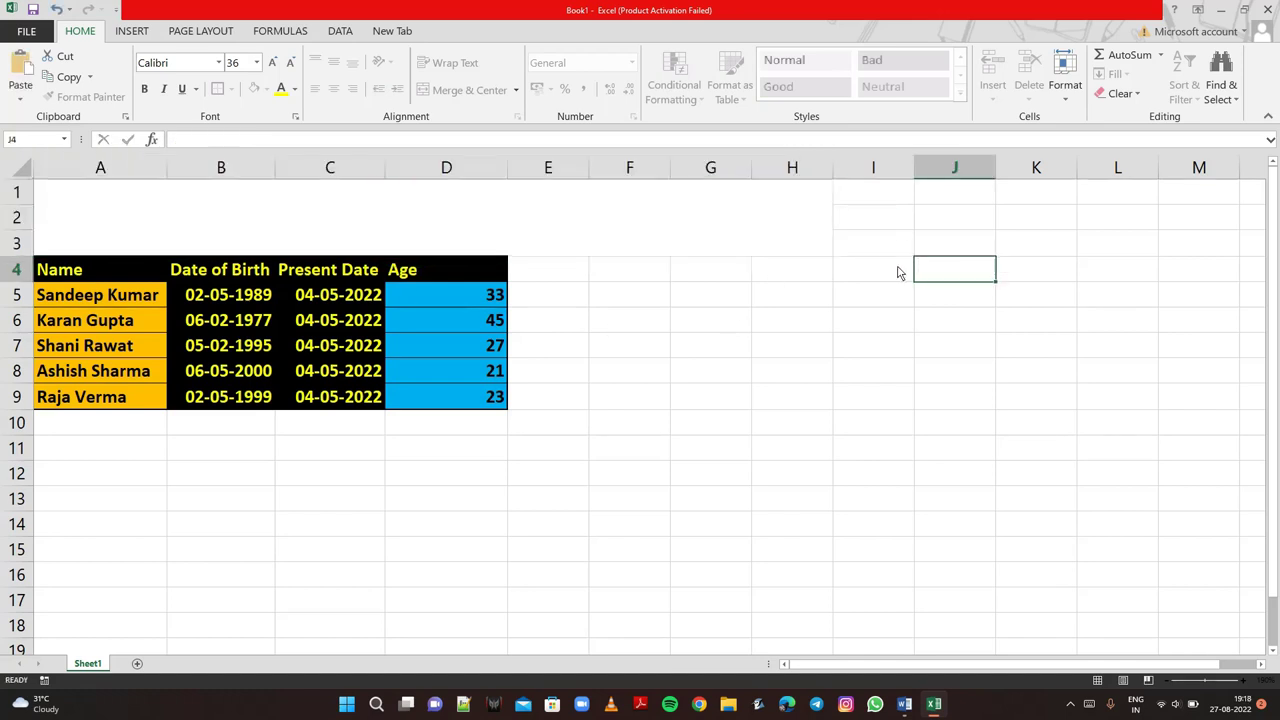
click(783, 223)
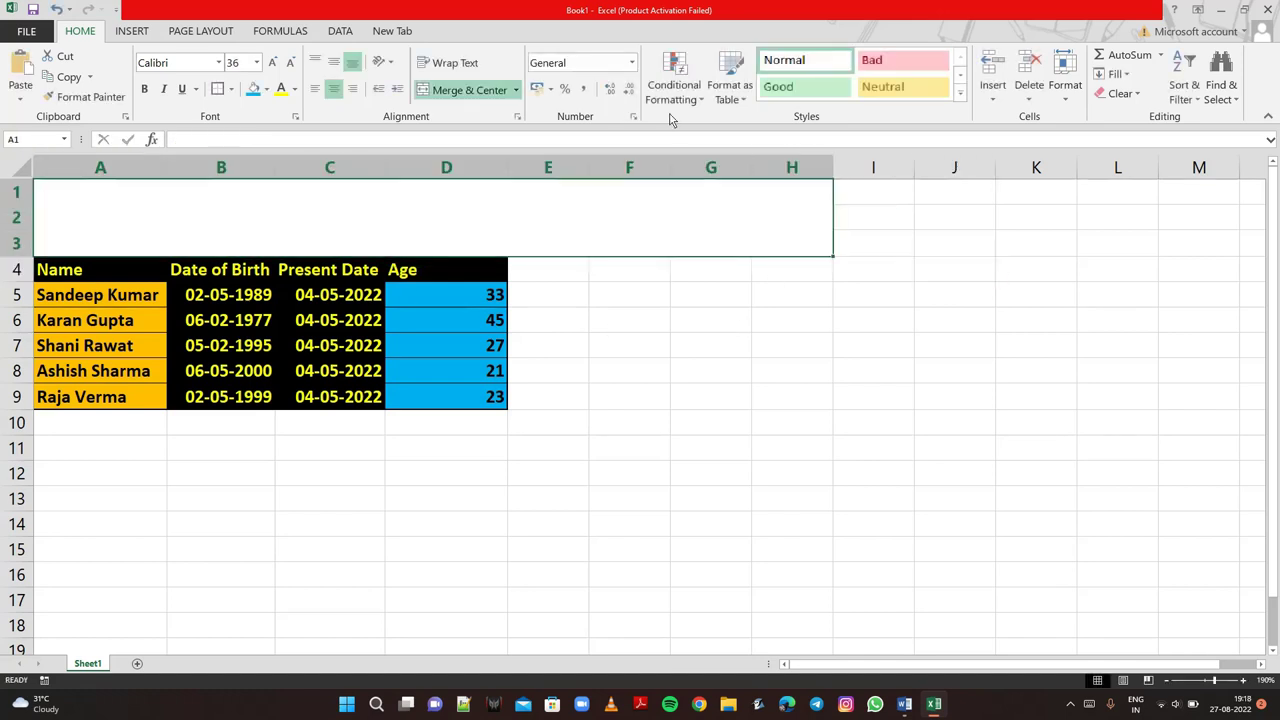
click(507, 90)
Merge and center A1:D3 and type the title AGE CALCULATION into it
click(85, 204)
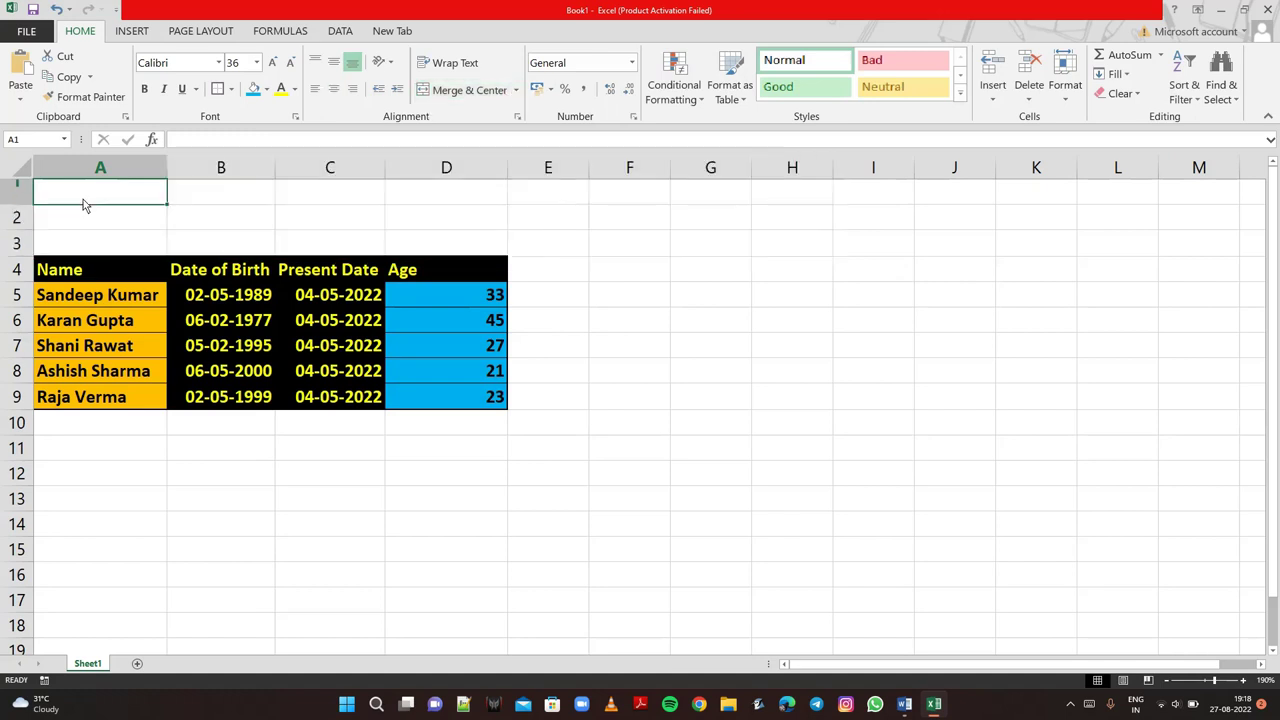
drag(85, 204, 435, 247)
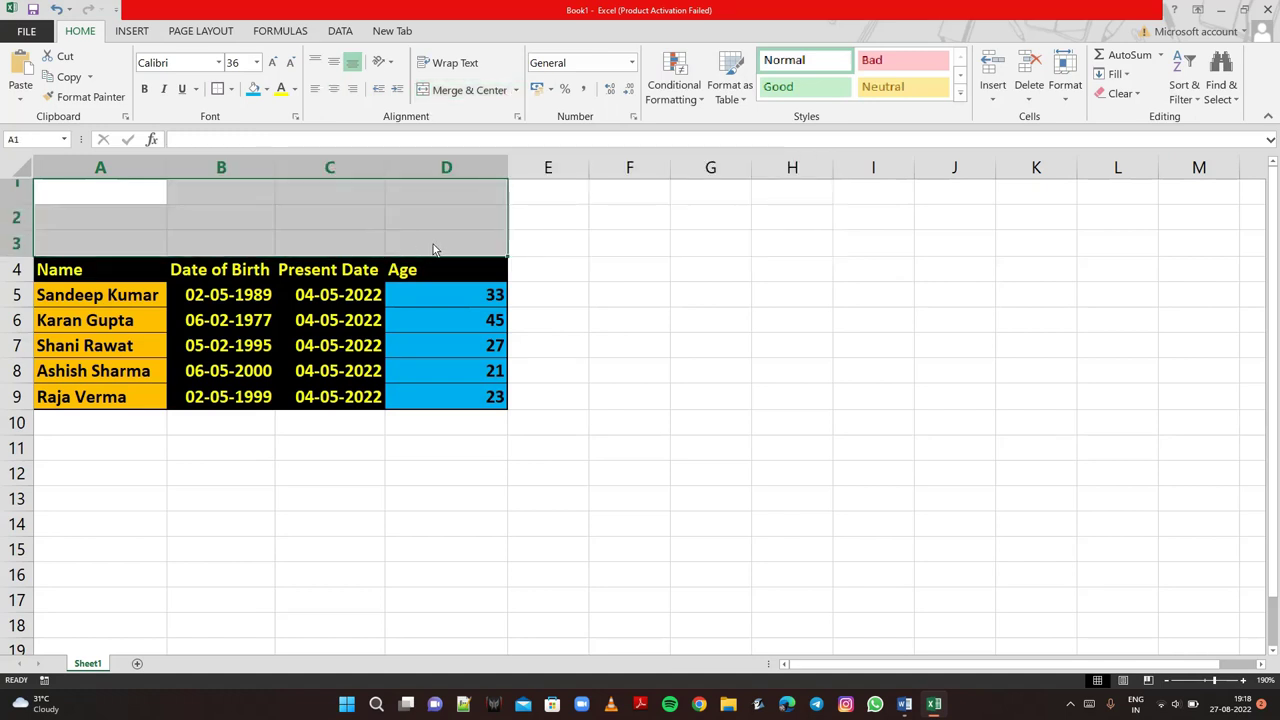
click(481, 95)
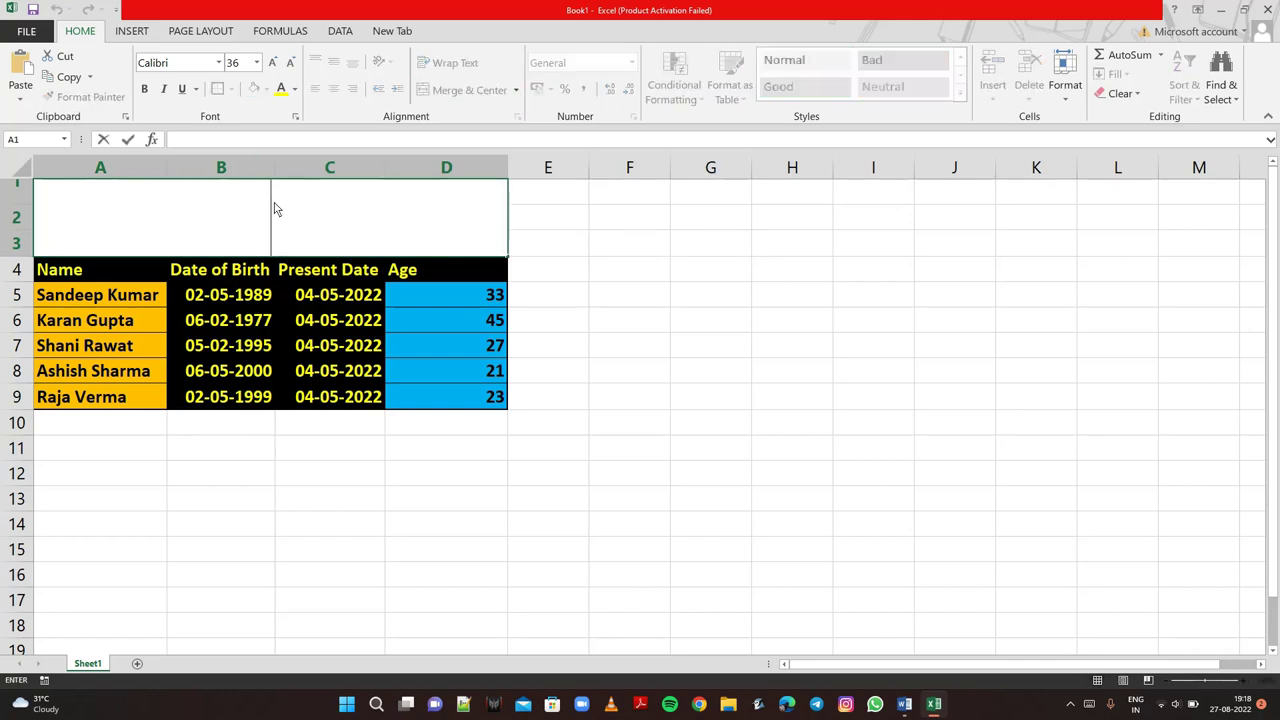
text(V)
key(BackSpace)
text(AGE CALCULATION)
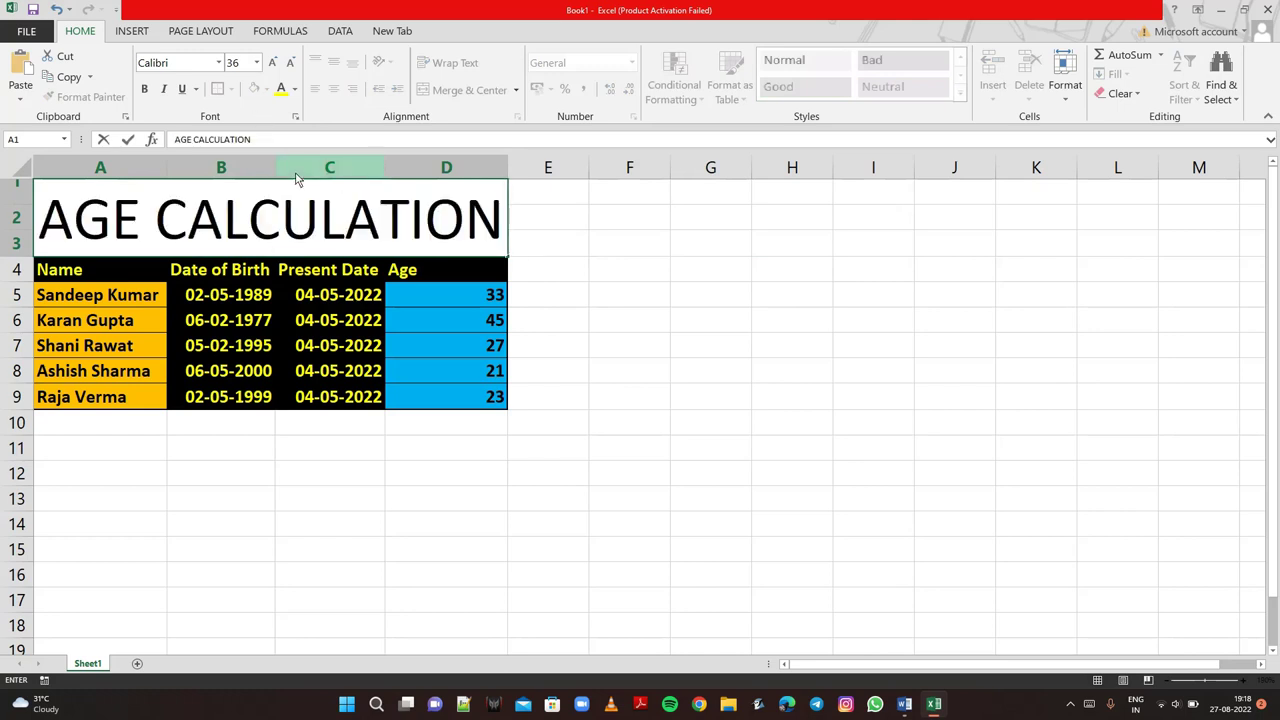
click(617, 217)
Apply the Standard Colors yellow fill to the merged A1:D3 title cell
click(490, 200)
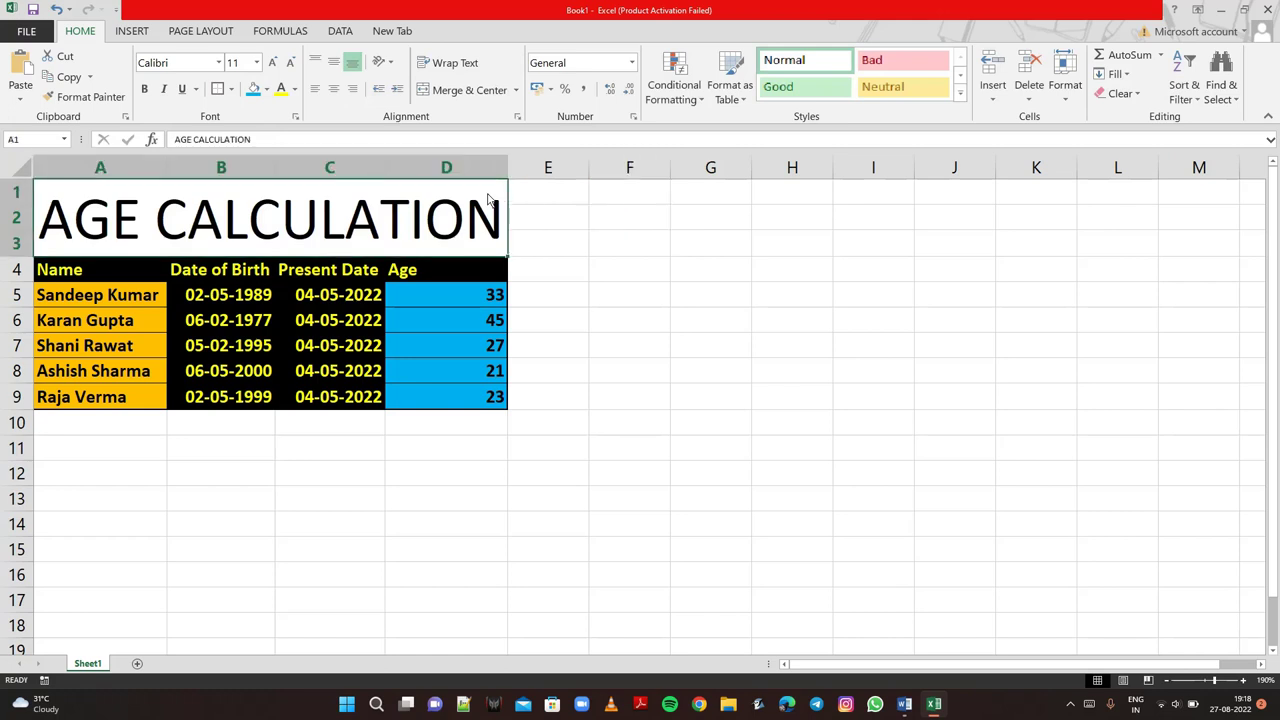
click(266, 89)
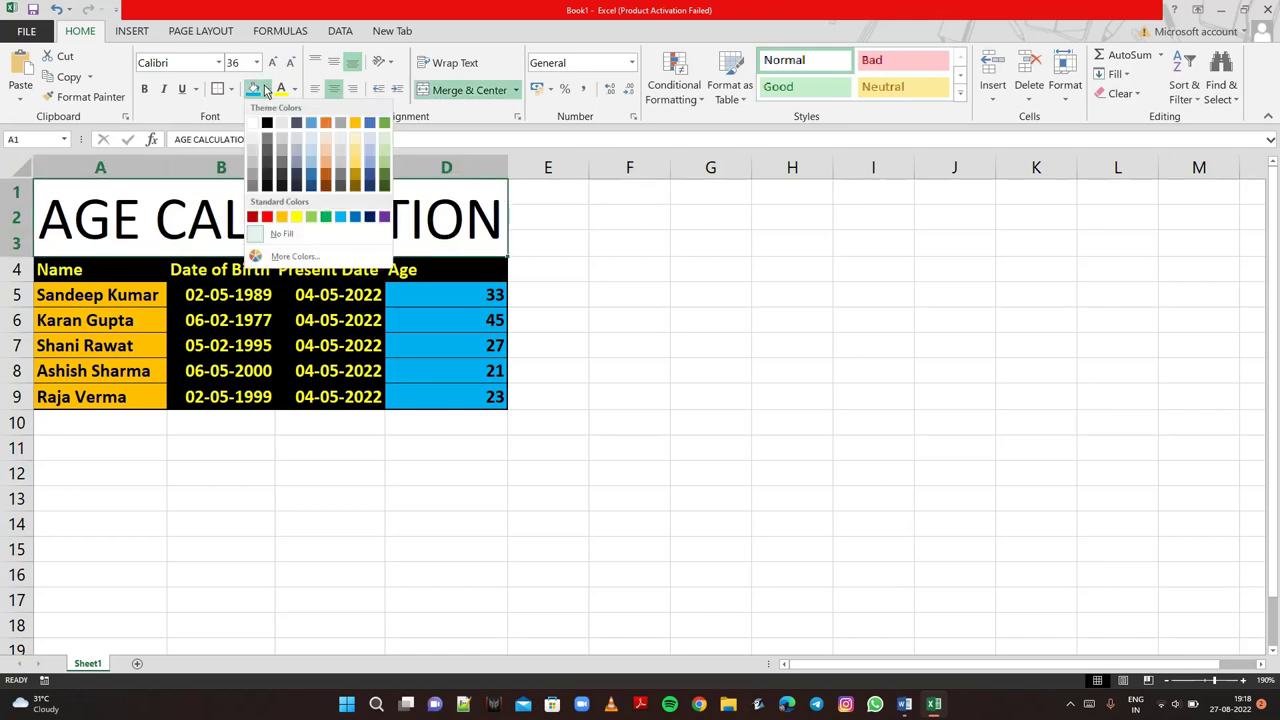
click(297, 216)
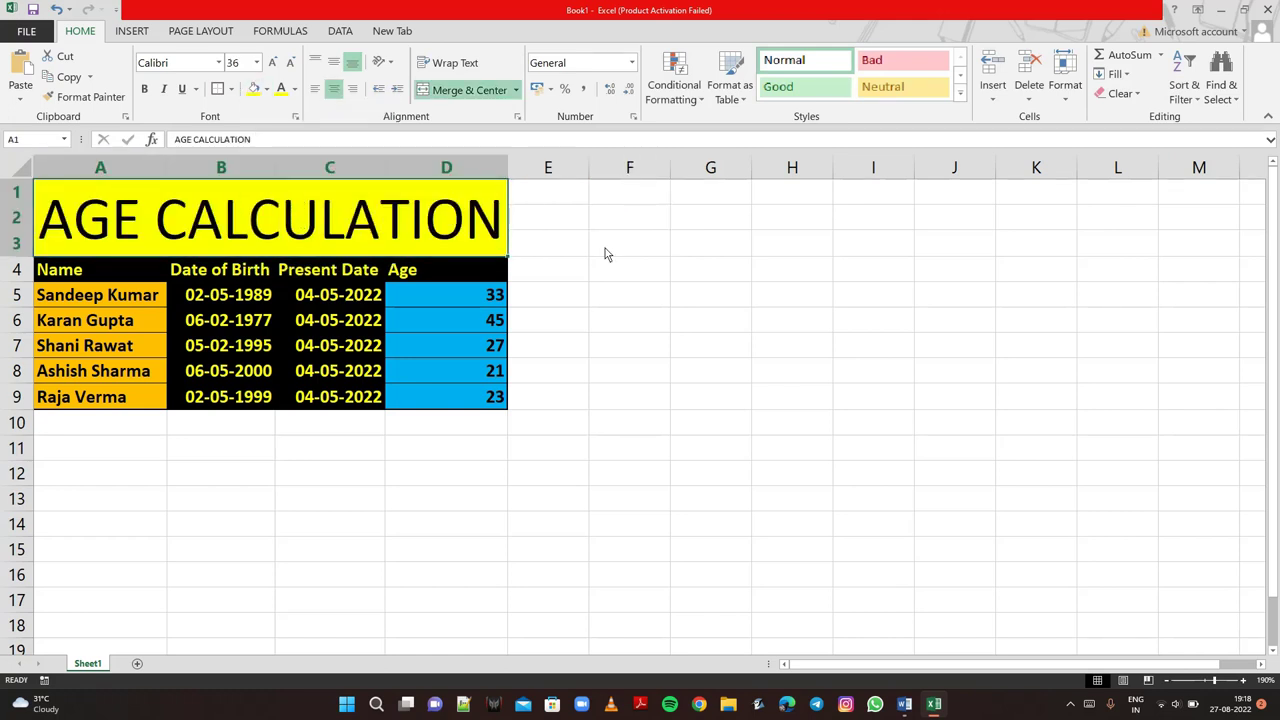
click(638, 252)
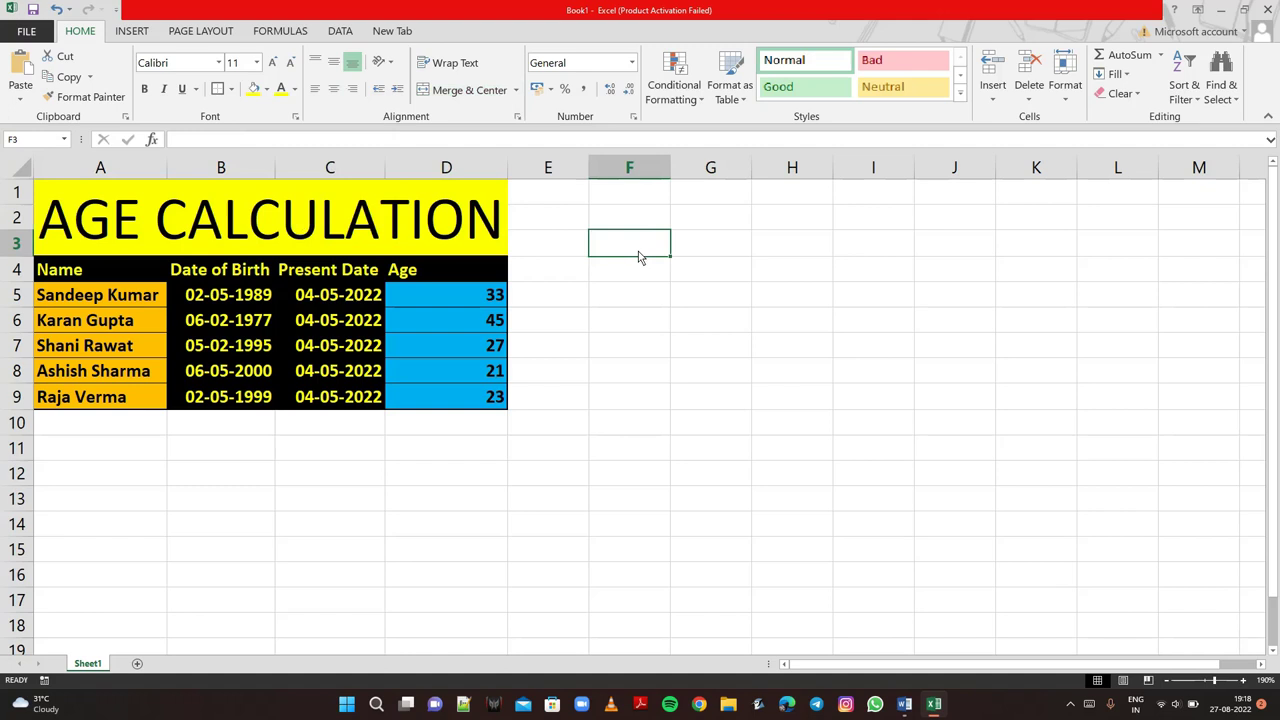